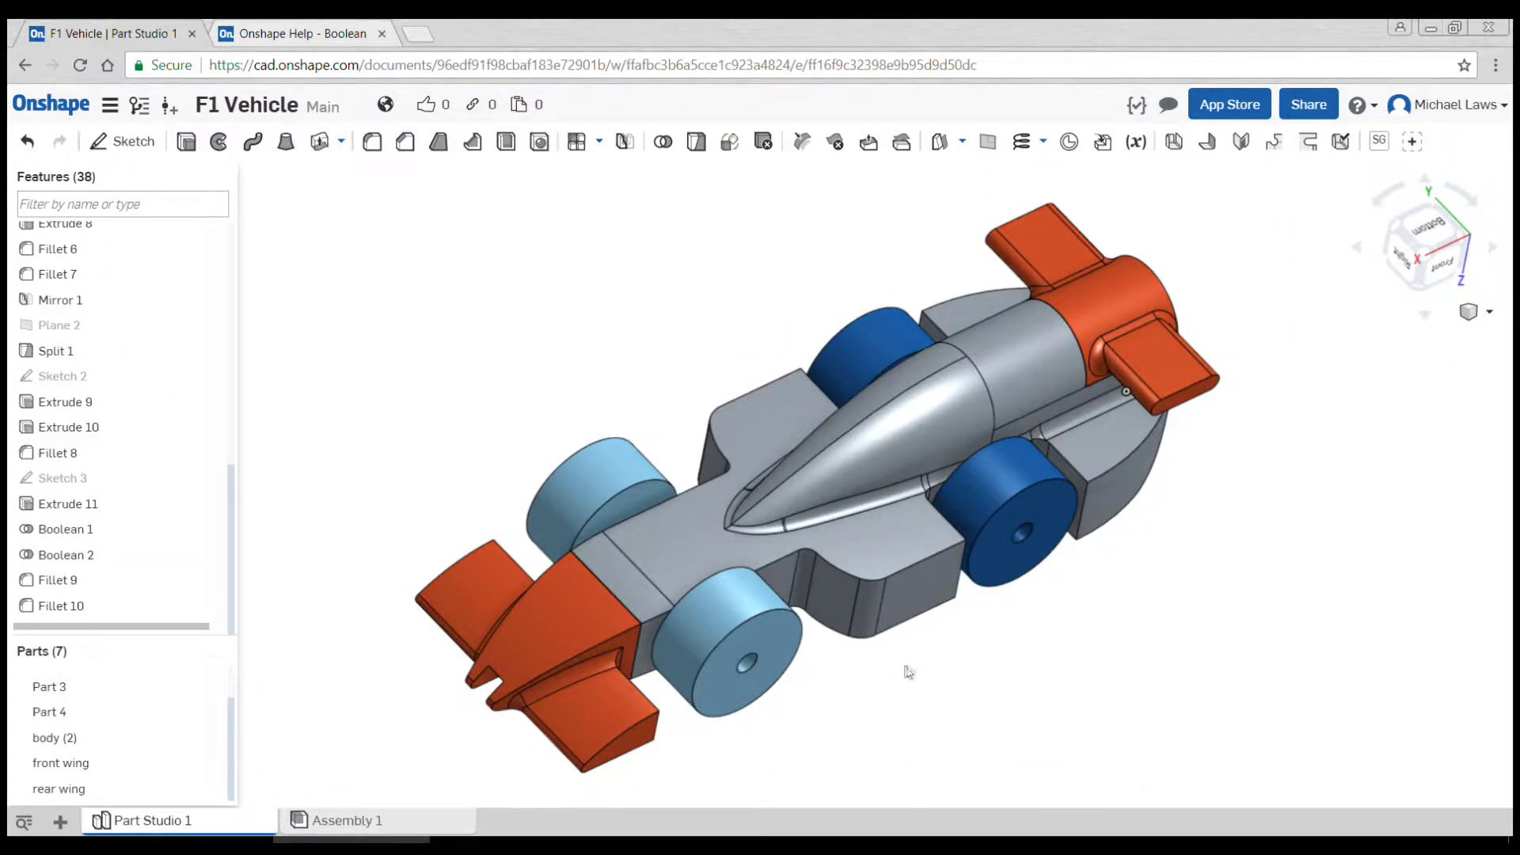
{"action": "scroll", "coordinate": [909, 671], "scroll_direction": "up", "scroll_amount": 1}
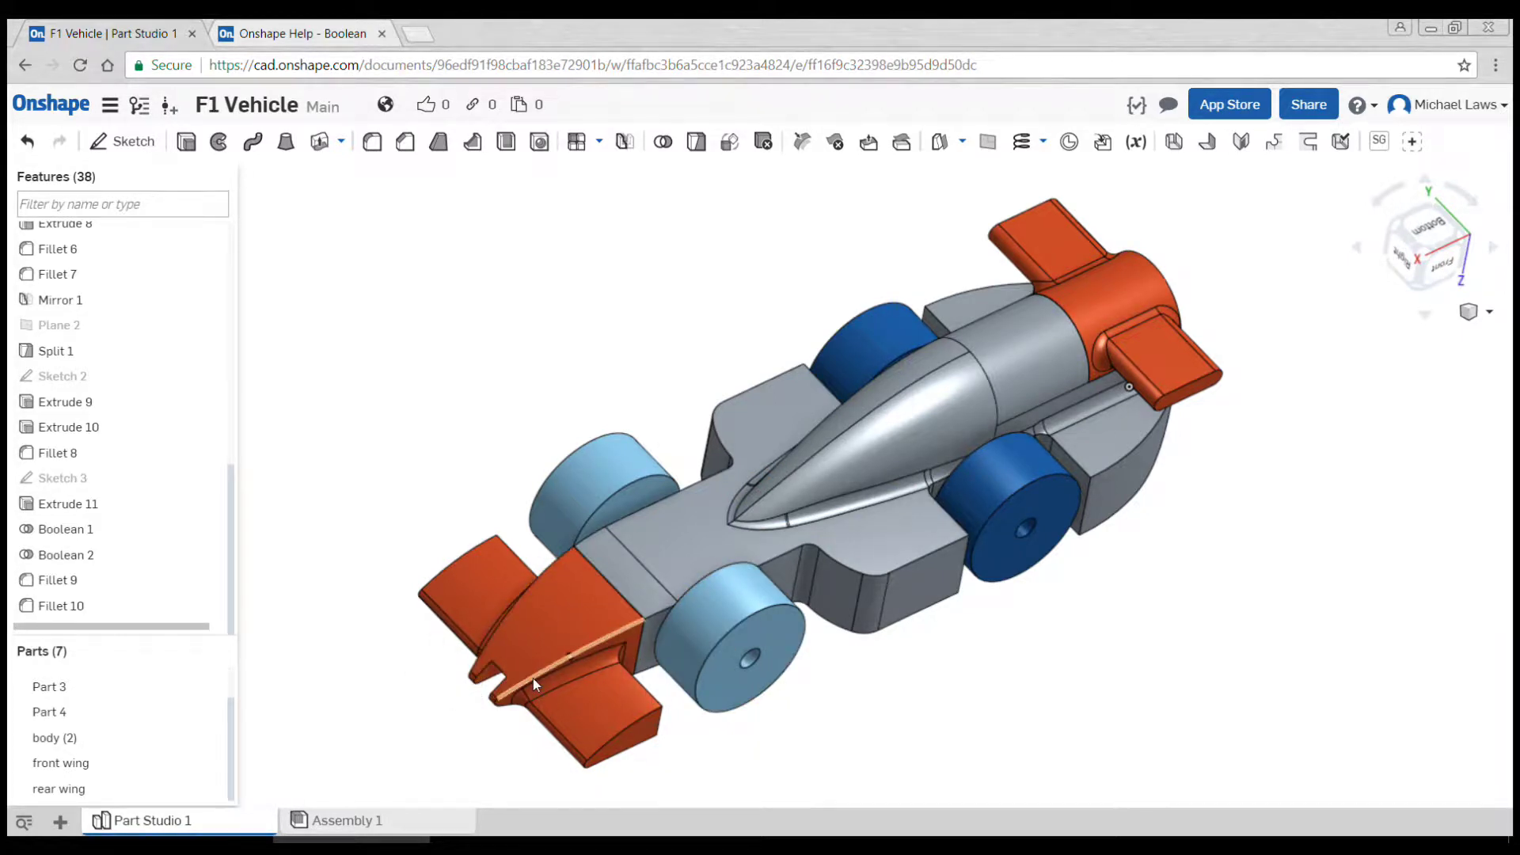
Step: Zoom into the car in Part Studio 1, then switch to the empty Assembly 1
{"action": "left_click", "coordinate": [346, 820]}
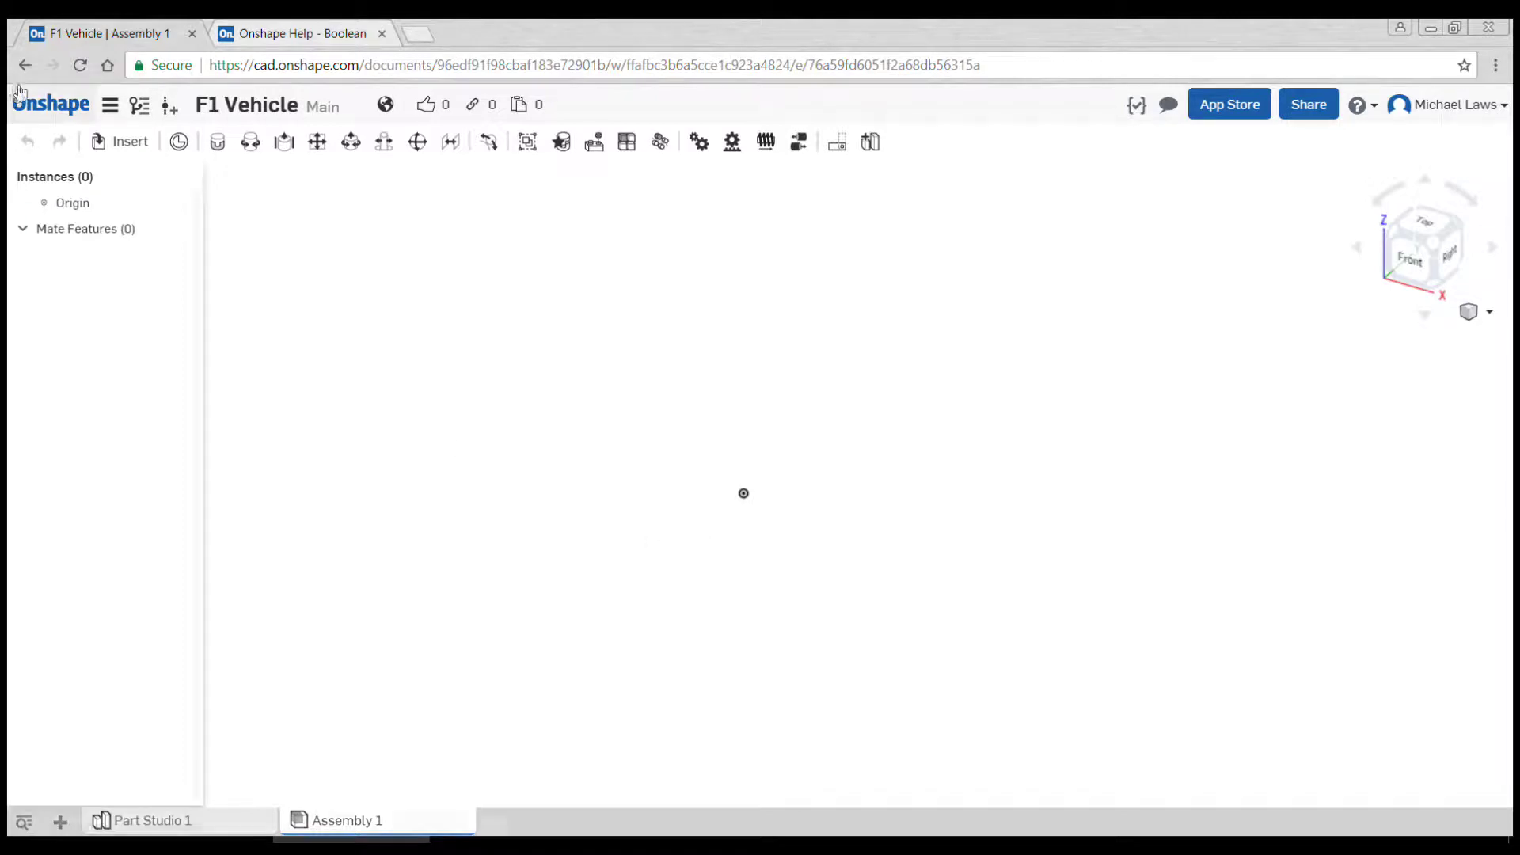
Step: Insert body (2) from Part Studio 1 and place it in the canvas
{"action": "left_click", "coordinate": [129, 143]}
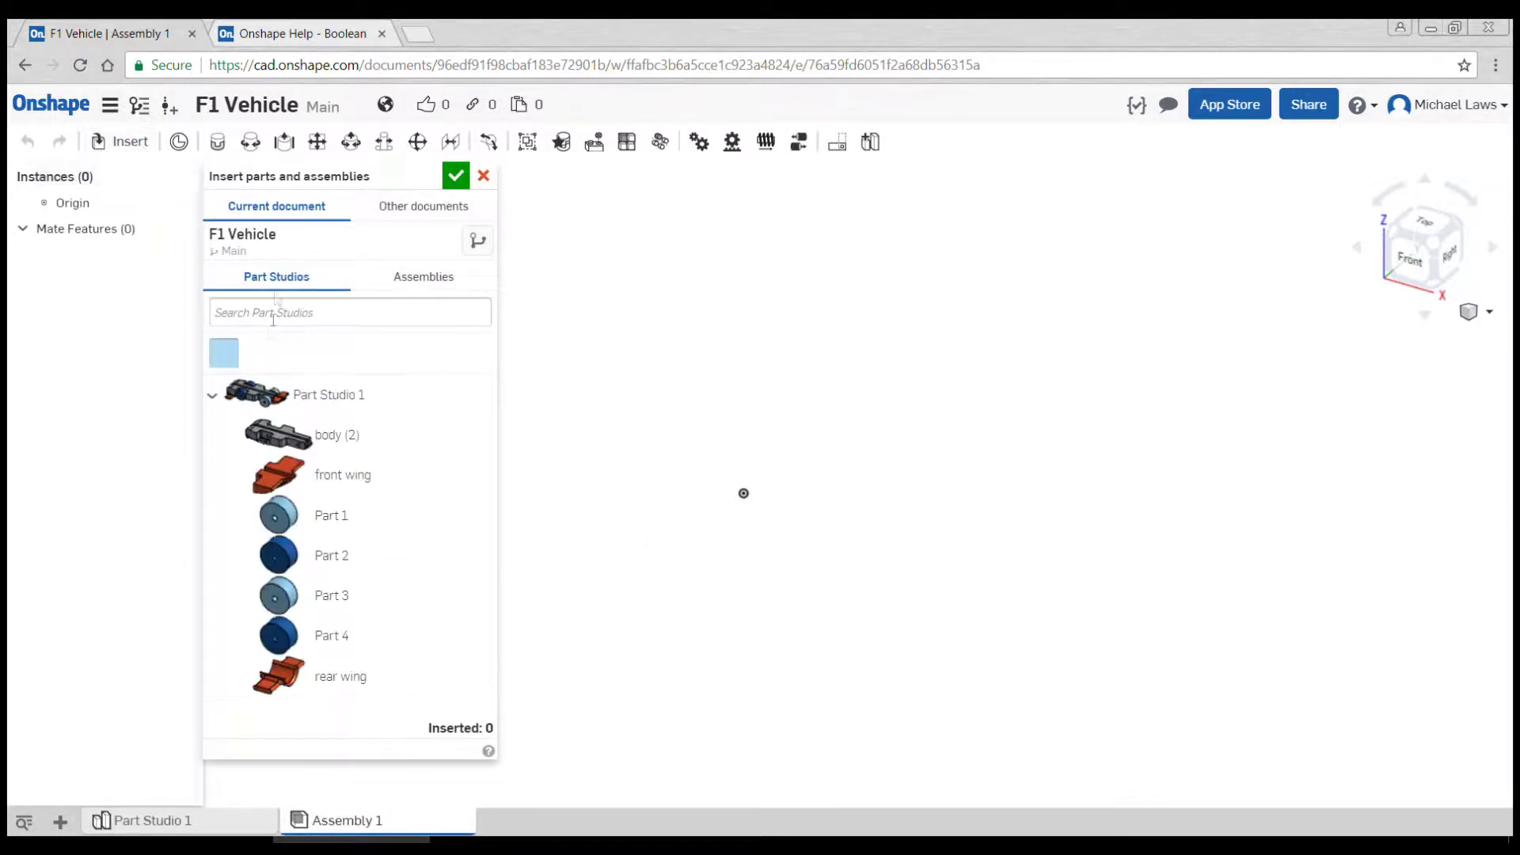
{"action": "left_click", "coordinate": [331, 442]}
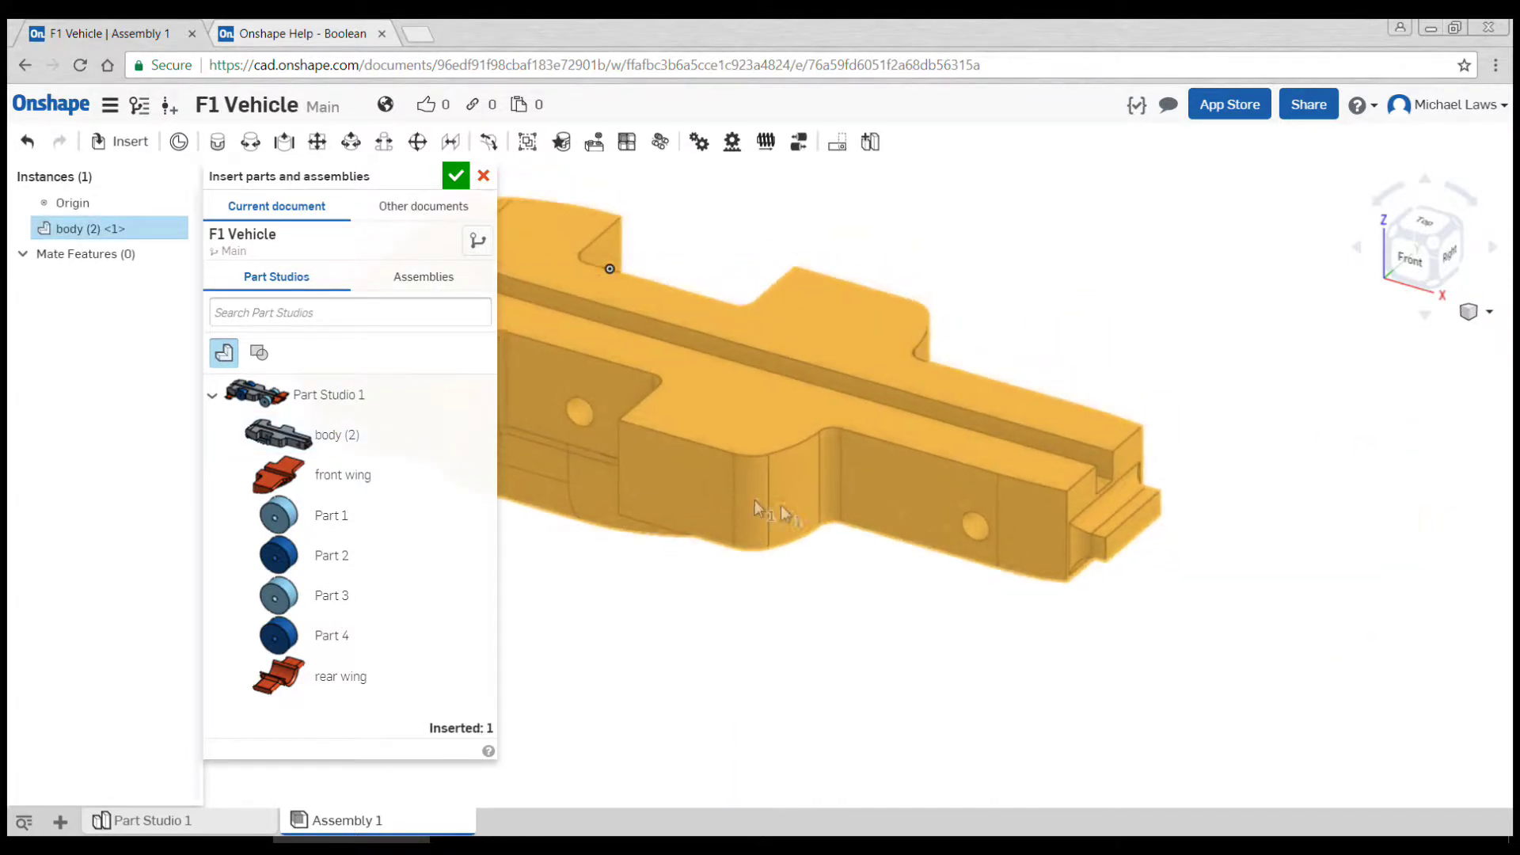
{"action": "left_click", "coordinate": [985, 492]}
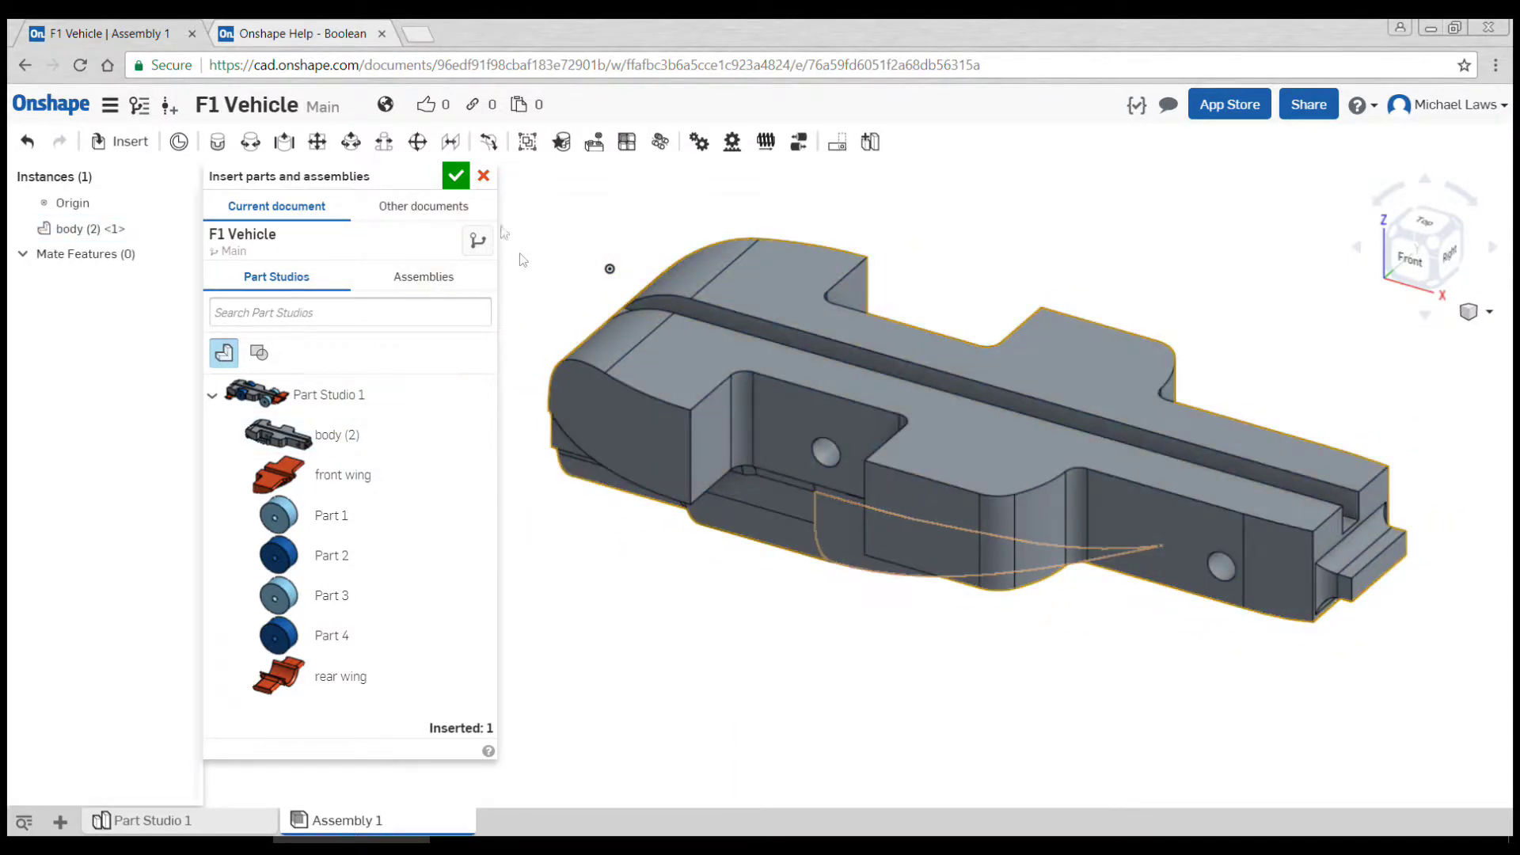
{"action": "left_click", "coordinate": [456, 176]}
{"action": "scroll", "coordinate": [633, 499], "scroll_direction": "down", "scroll_amount": 5}
Step: Rotate the car body exactly 180 degrees so the nose cone points upward
{"action": "mouse_move", "coordinate": [662, 553]}
{"action": "right_mouse_down"}
{"action": "mouse_move", "coordinate": [681, 594]}
{"action": "mouse_move", "coordinate": [662, 563]}
{"action": "mouse_move", "coordinate": [644, 570]}
{"action": "mouse_move", "coordinate": [668, 563]}
{"action": "right_mouse_up"}
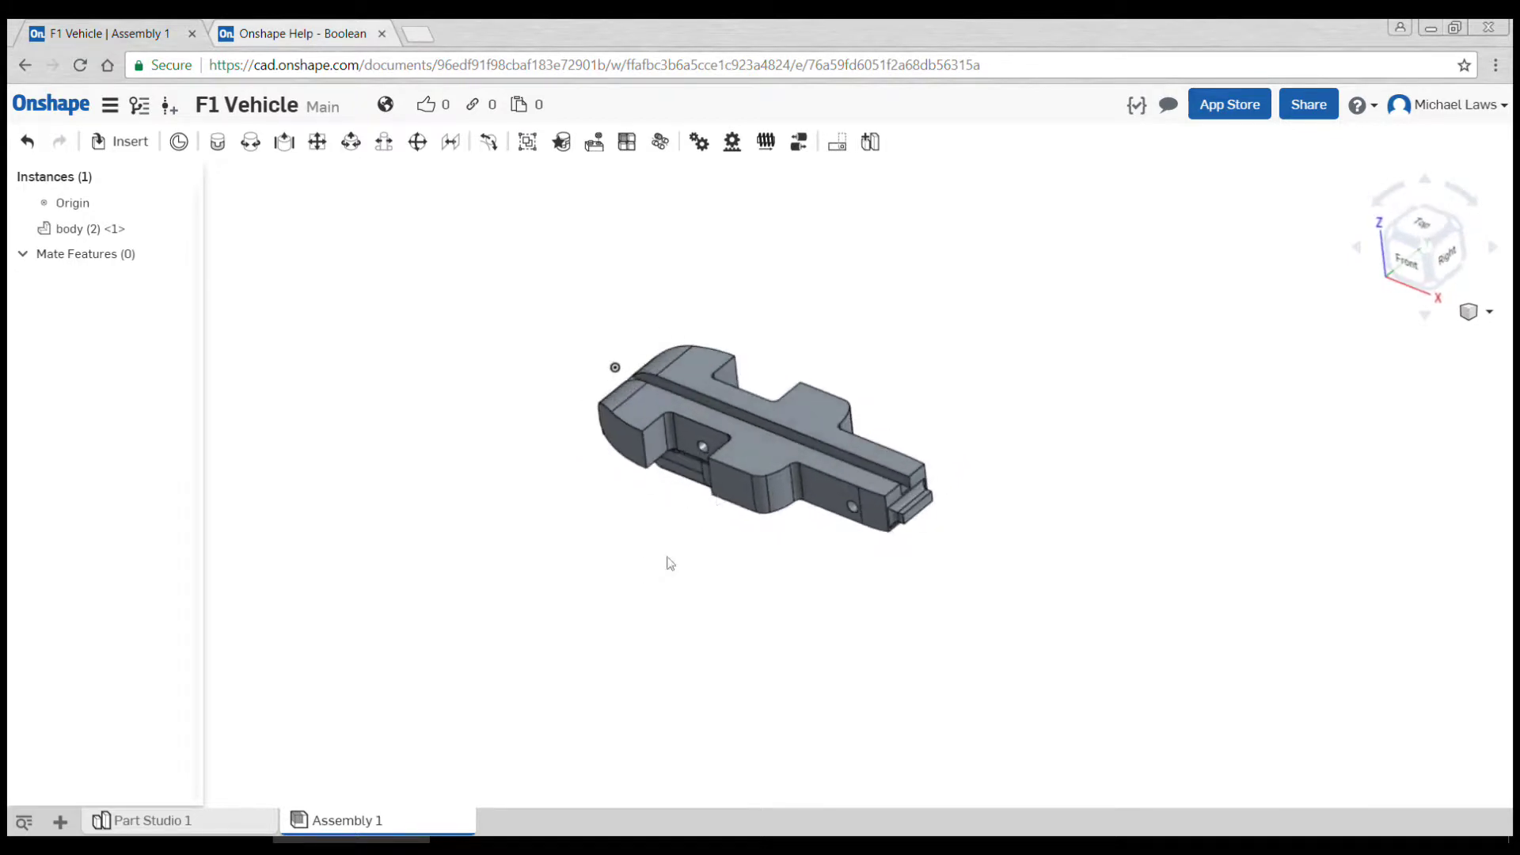
{"action": "left_click", "coordinate": [758, 453]}
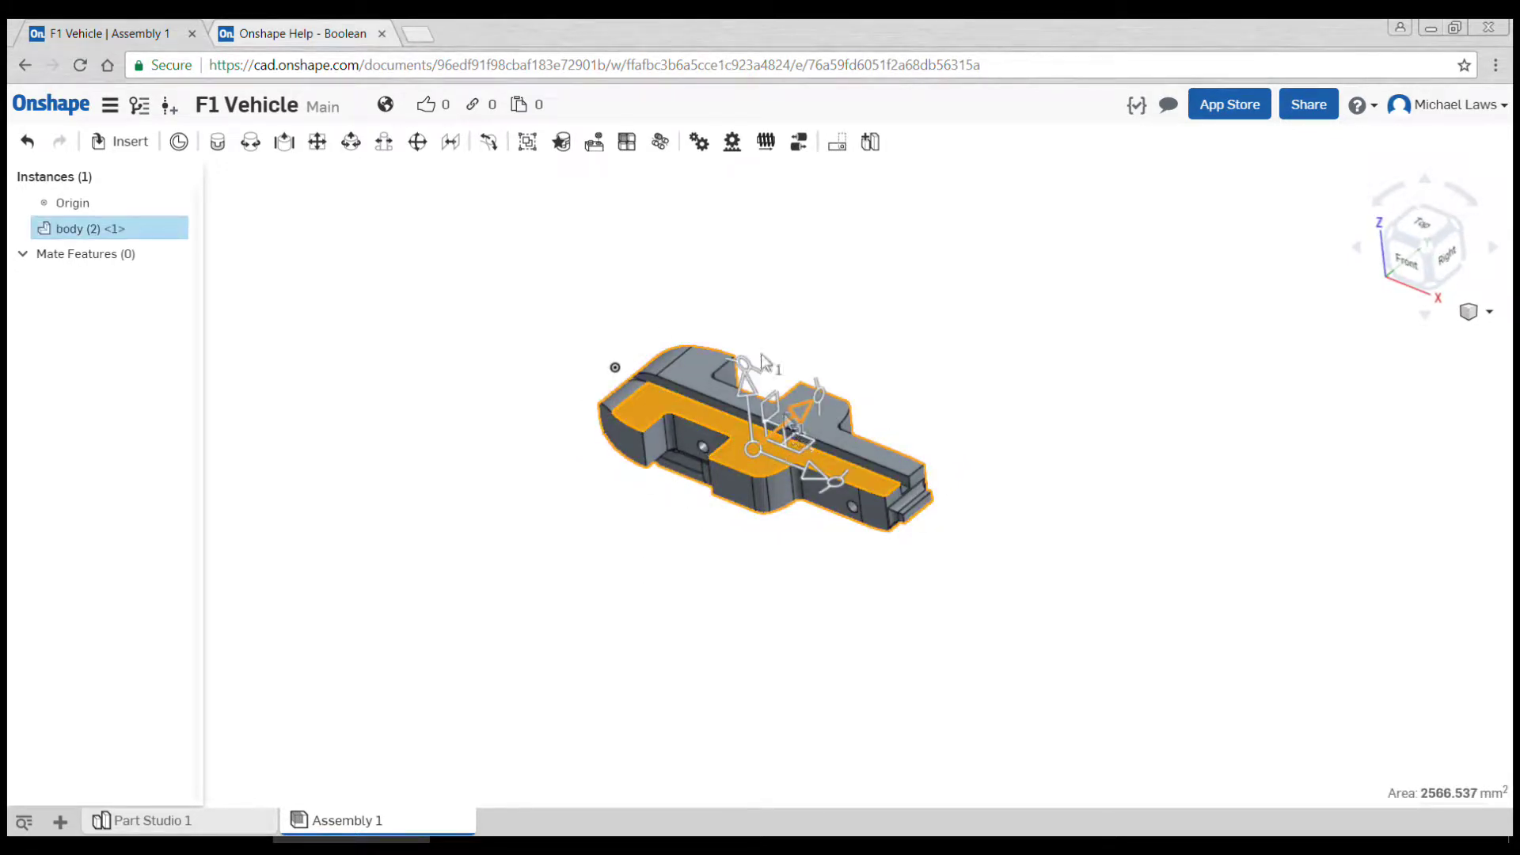
{"action": "left_click_drag", "start_coordinate": [822, 406], "coordinate": [649, 524]}
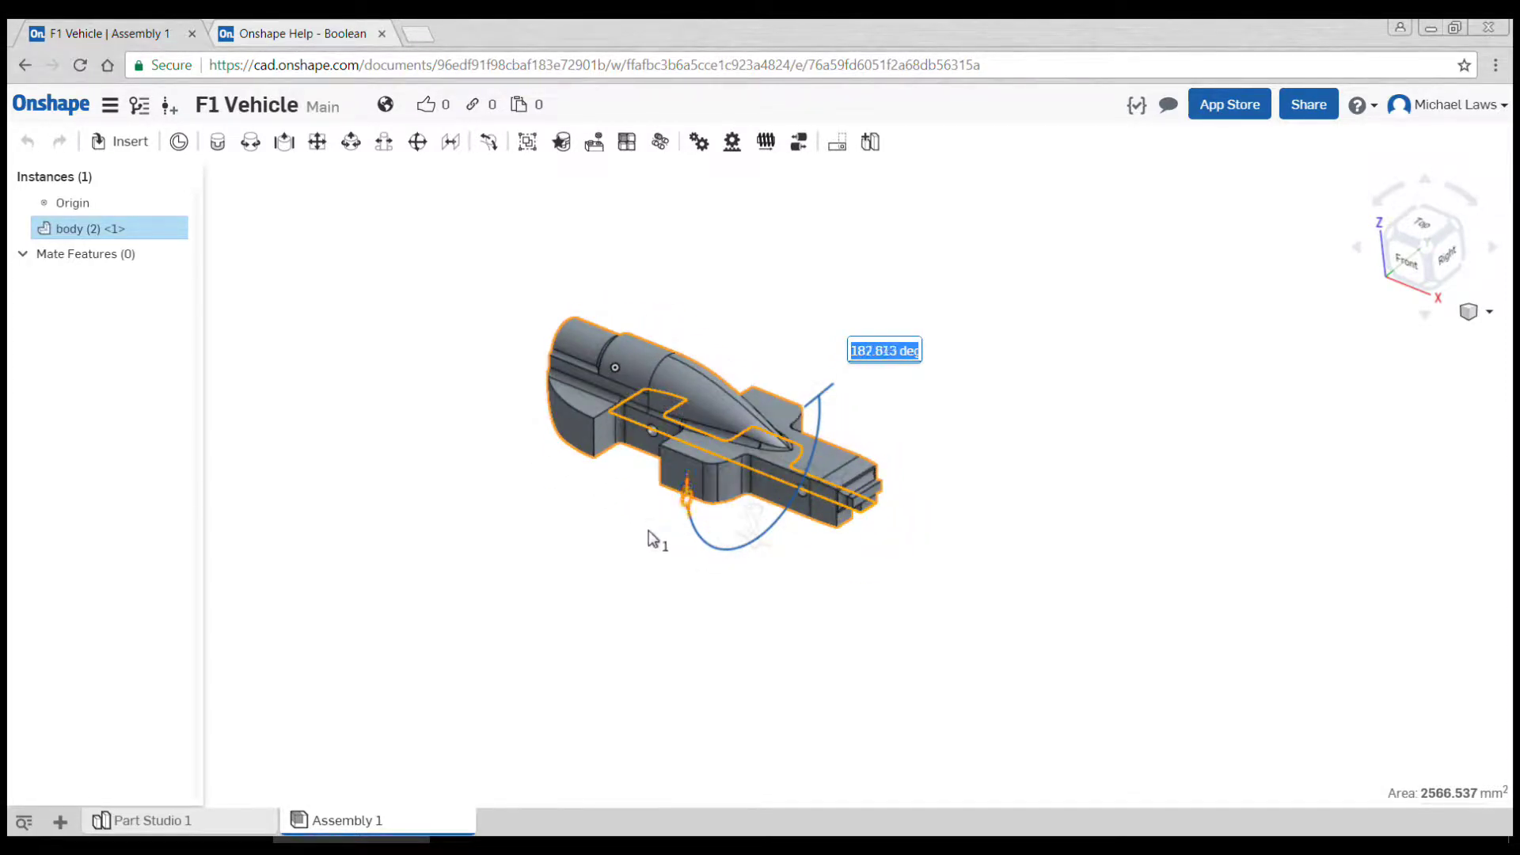
{"action": "type", "text": "180"}
{"action": "key", "text": "Return"}
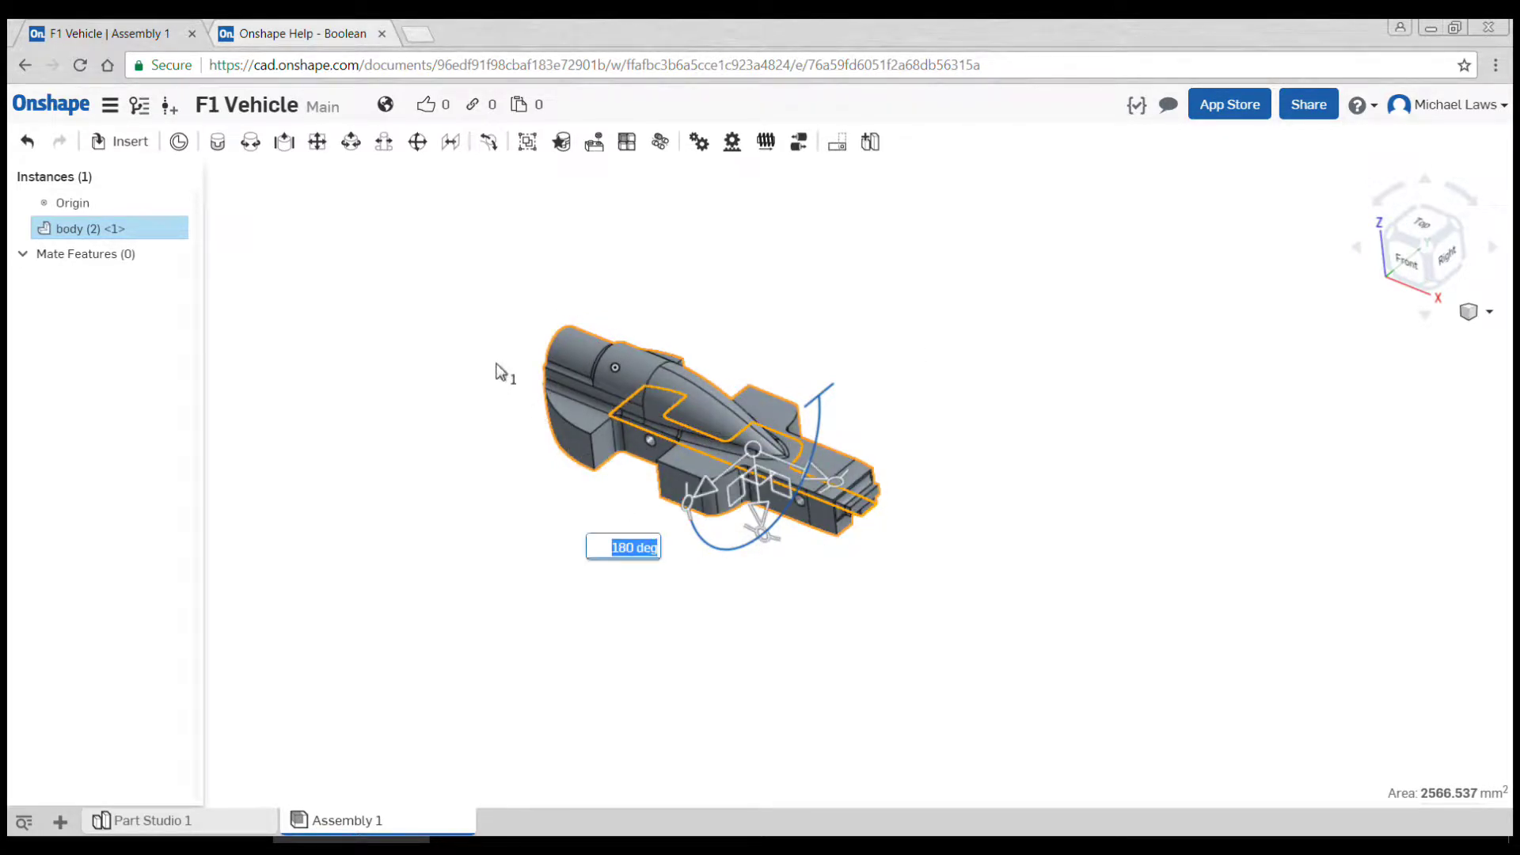
{"action": "left_click", "coordinate": [413, 356]}
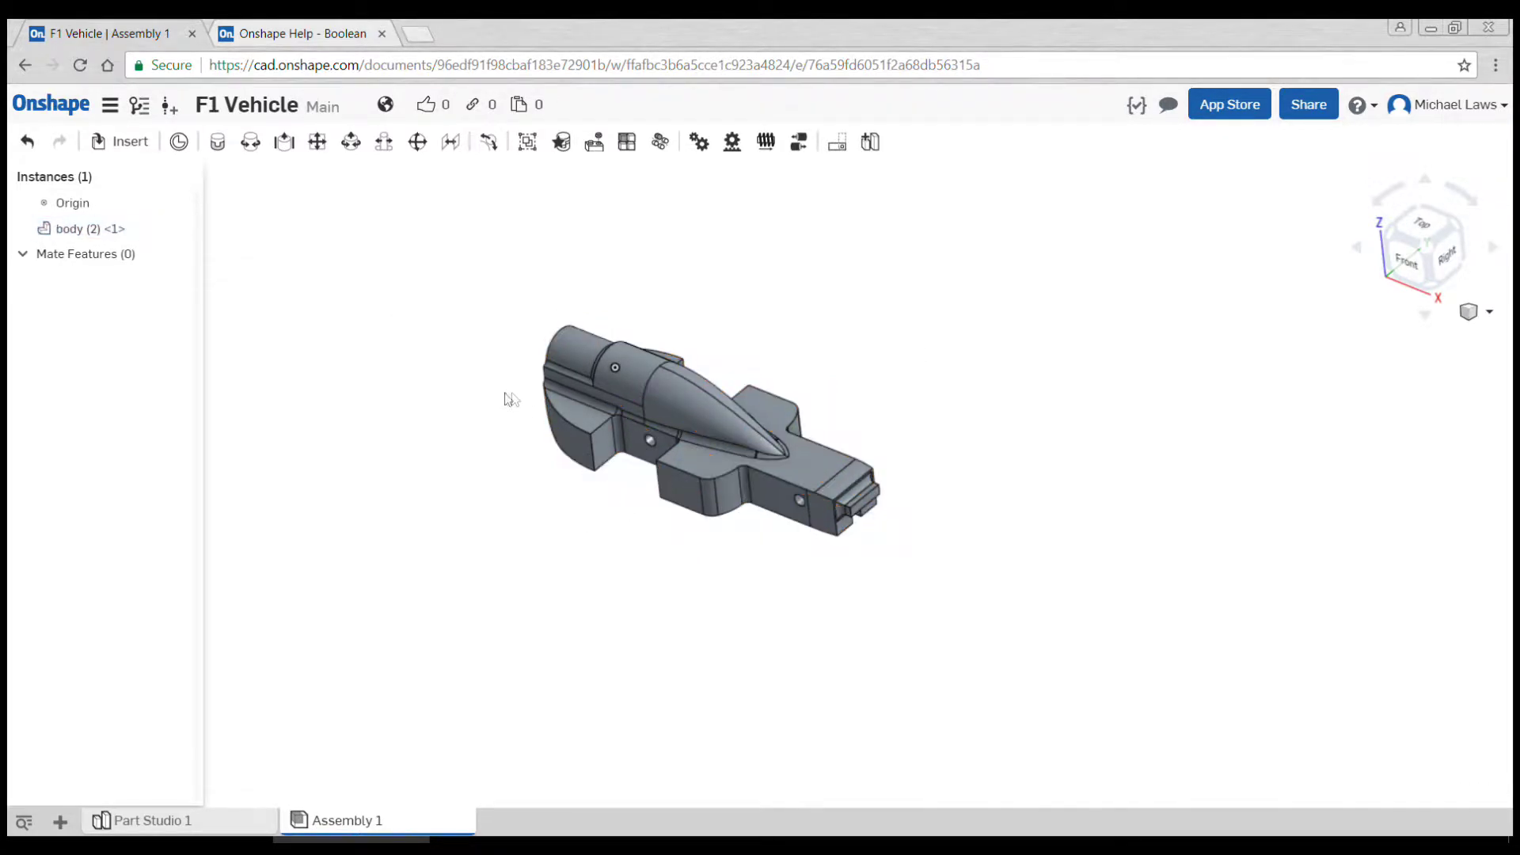
{"action": "middle_click_drag", "start_coordinate": [509, 401], "coordinate": [586, 414]}
{"action": "right_click_drag", "start_coordinate": [599, 443], "coordinate": [363, 266]}
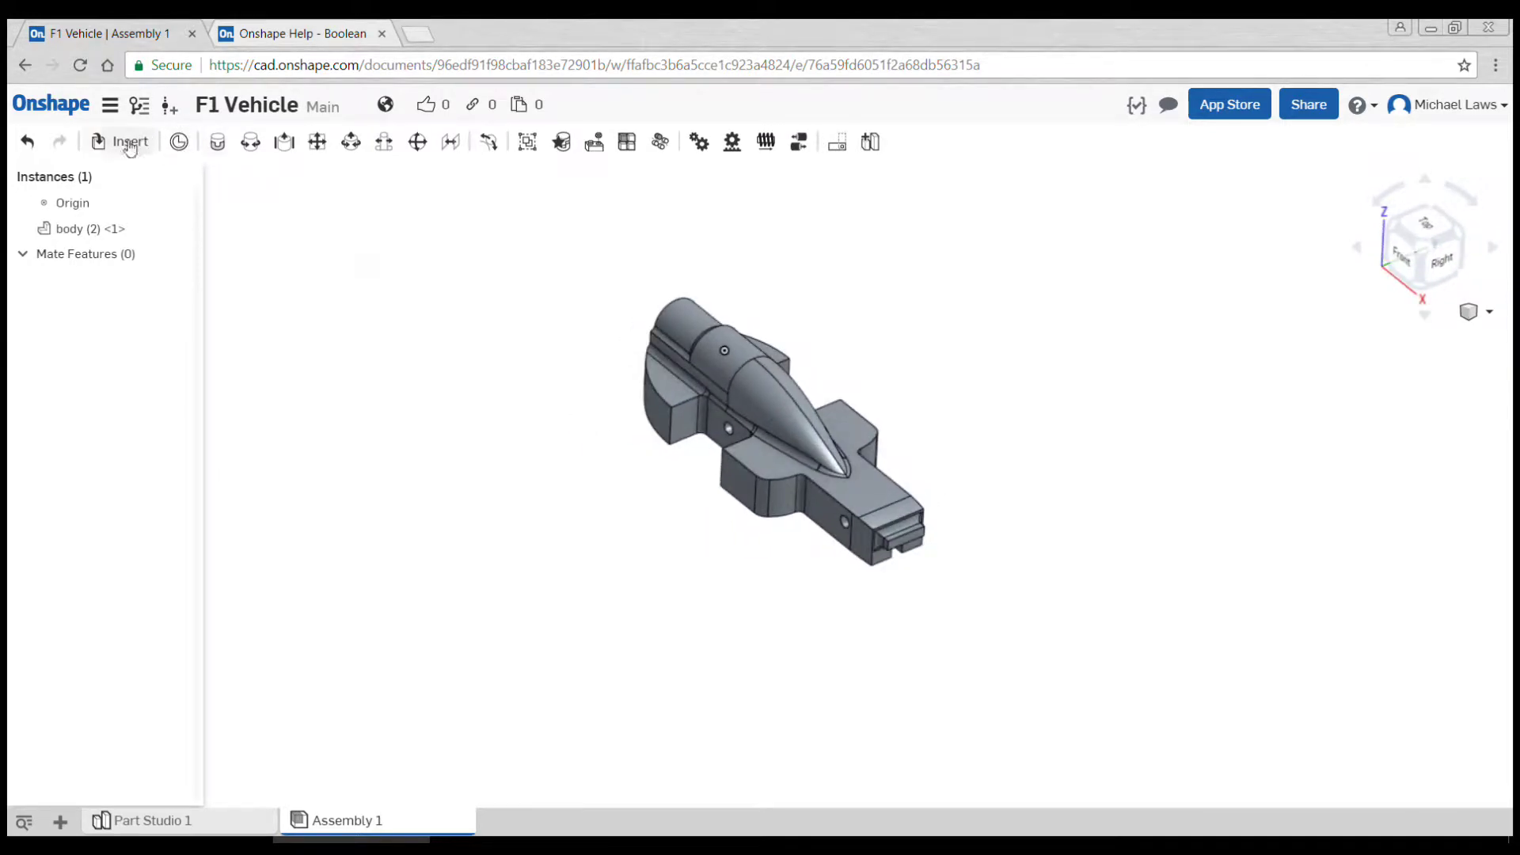
{"action": "left_click", "coordinate": [129, 143]}
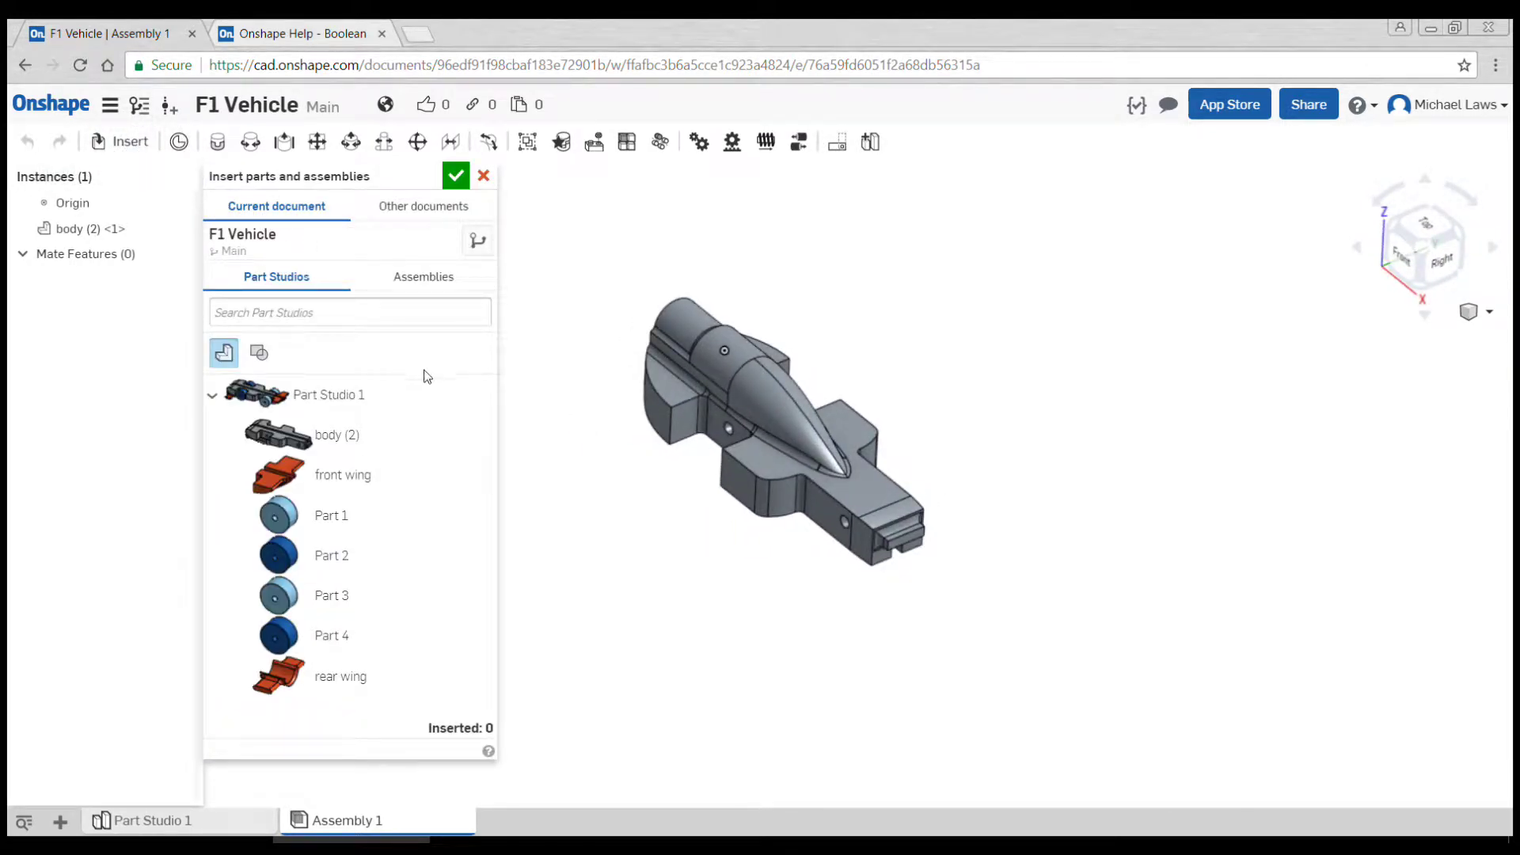
Step: Insert the front wing and the rear wing, placing each beside the body
{"action": "left_click", "coordinate": [353, 477]}
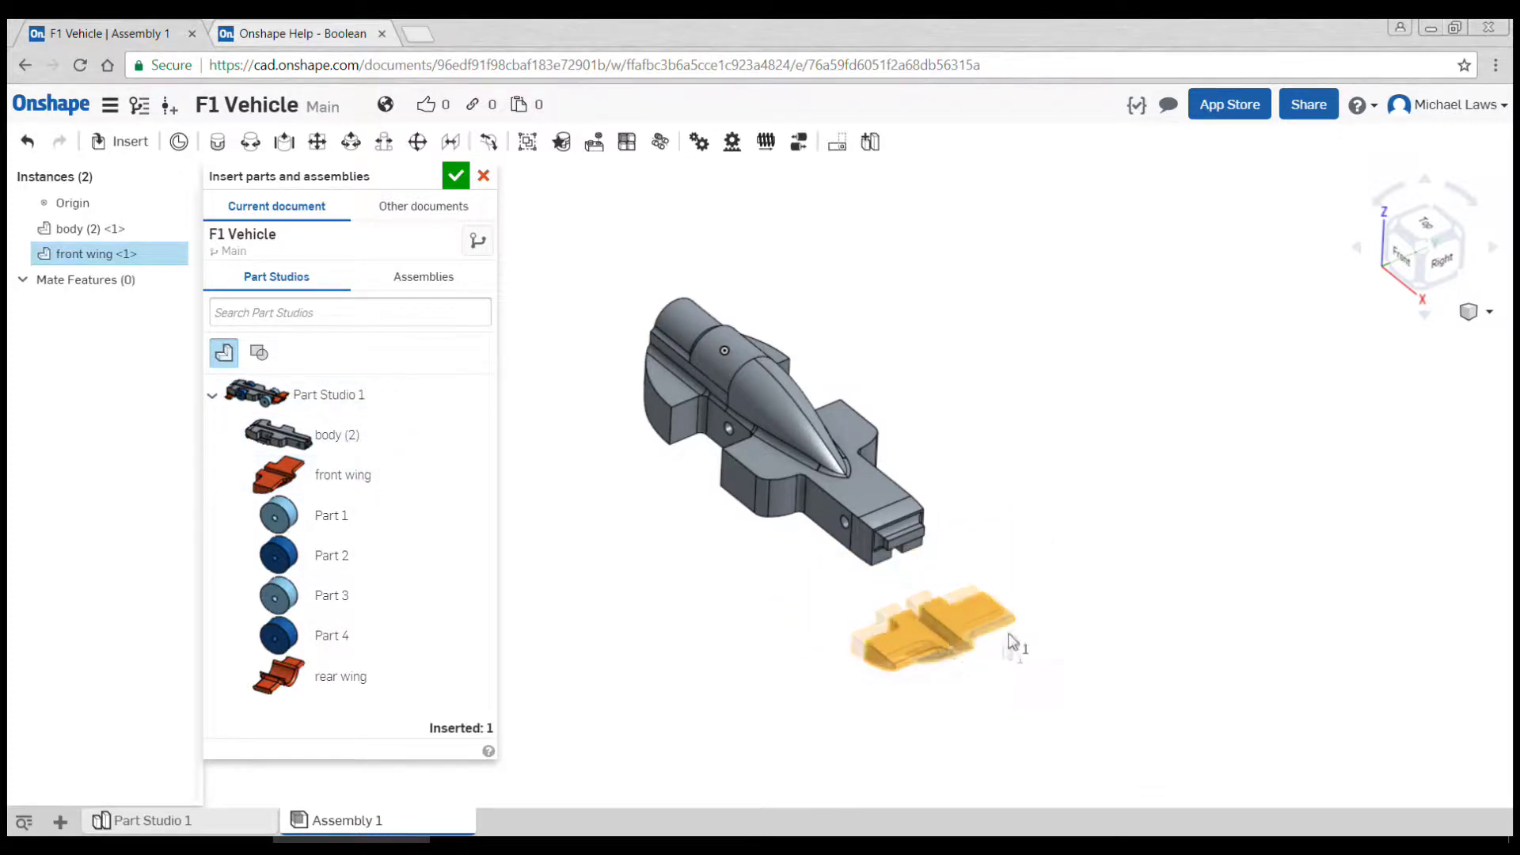
{"action": "left_click", "coordinate": [1020, 625]}
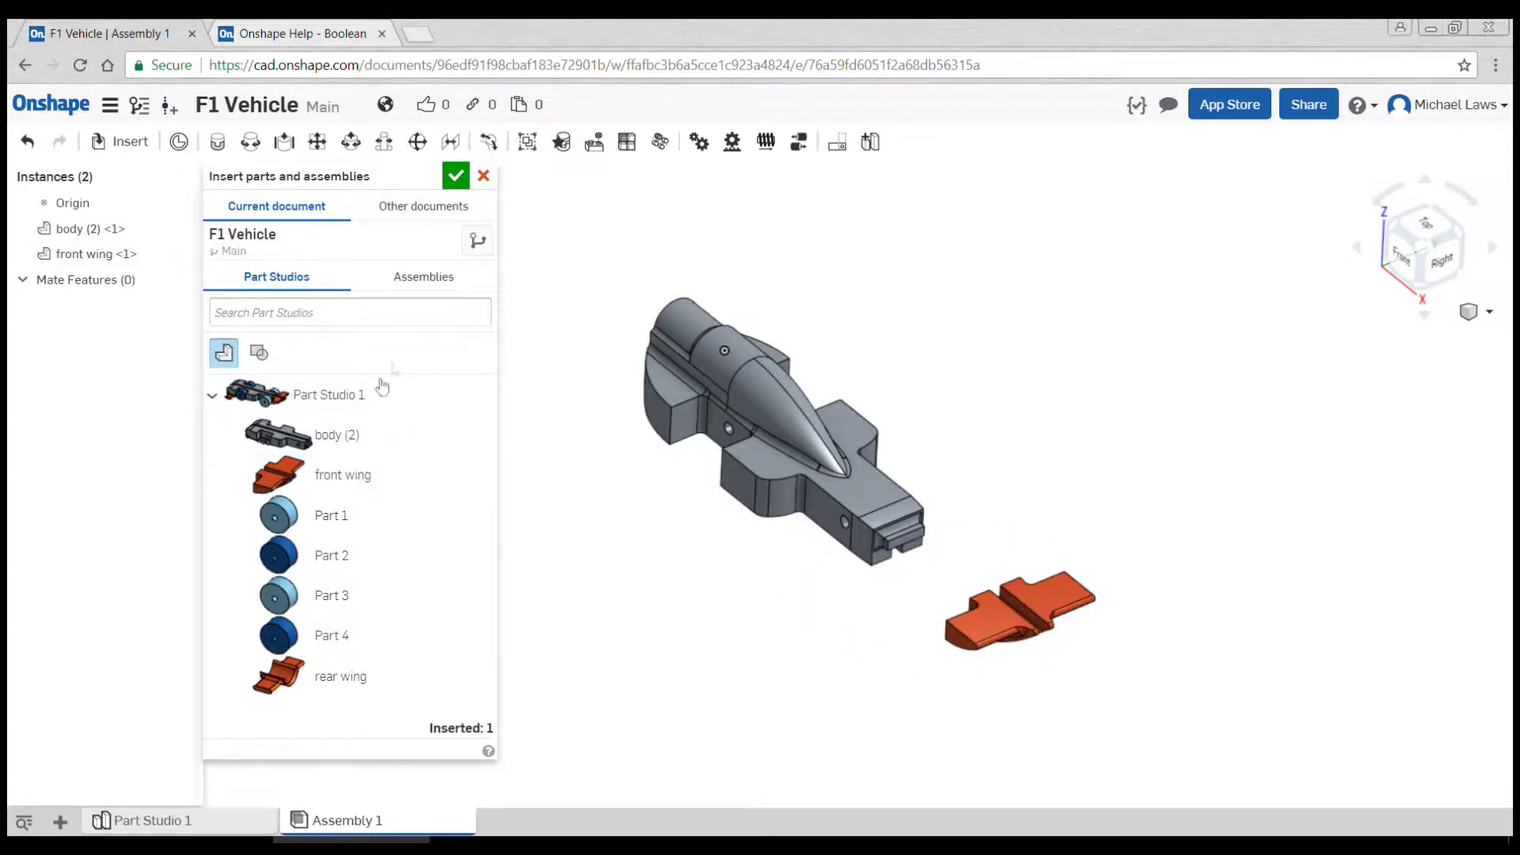
{"action": "left_click", "coordinate": [340, 676]}
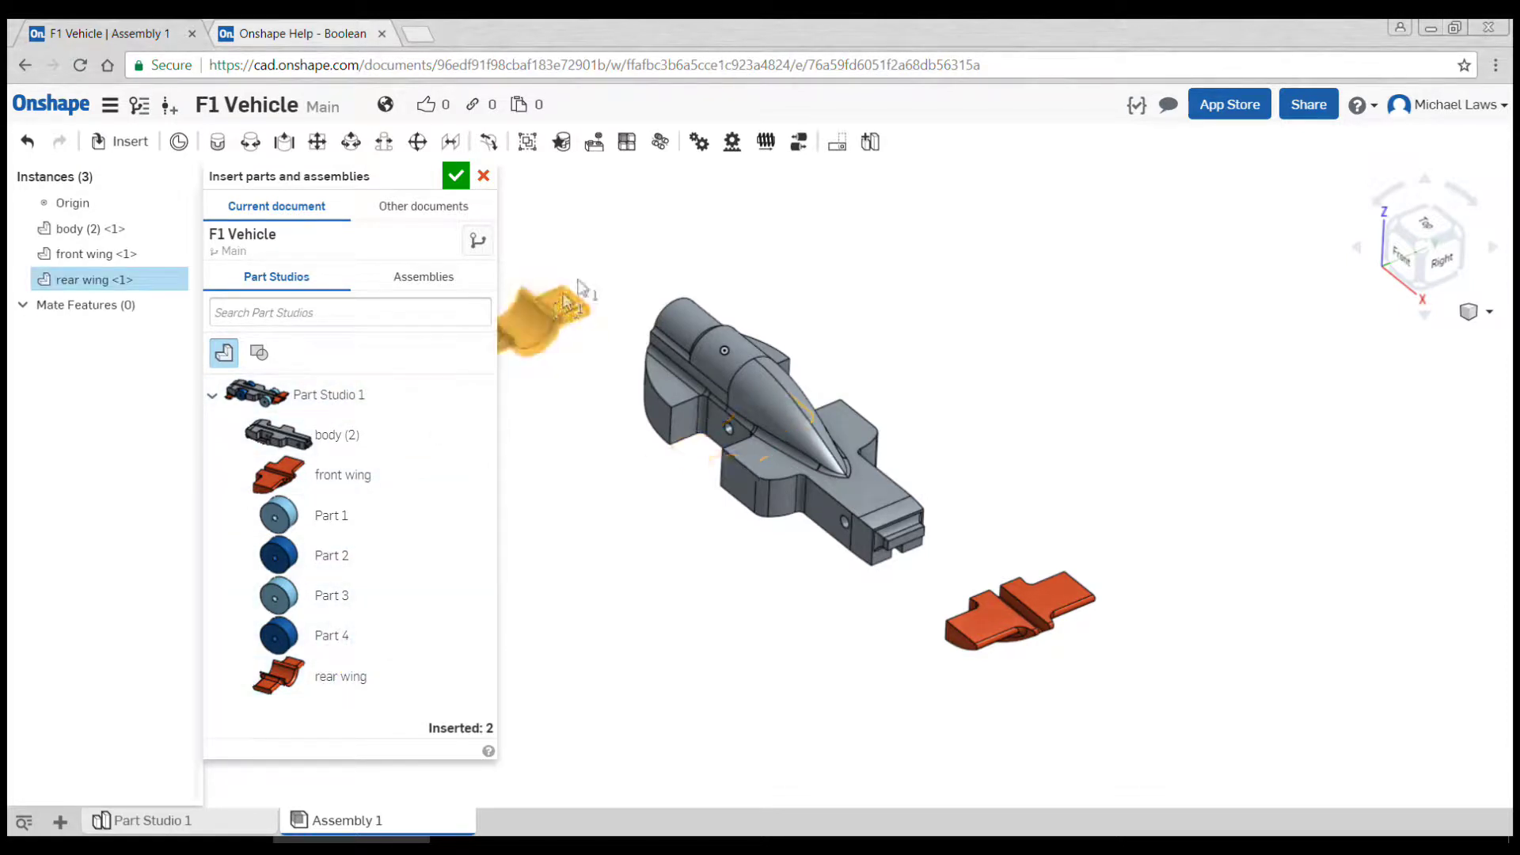
{"action": "left_click", "coordinate": [596, 266]}
Step: Insert four copies of the Part 1 wheel around the body
{"action": "left_click", "coordinate": [346, 518]}
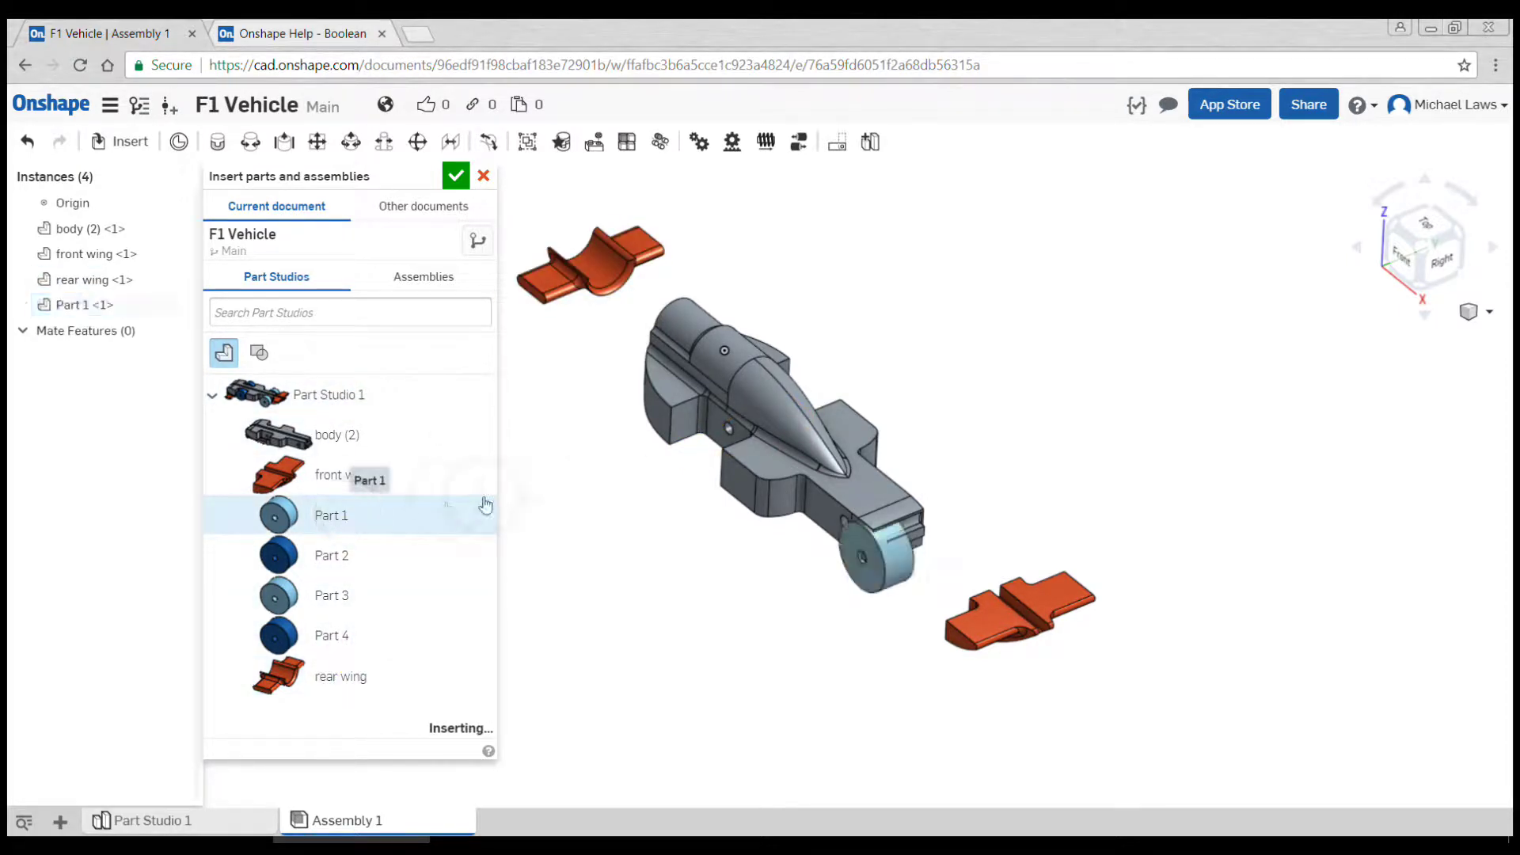
{"action": "left_click", "coordinate": [689, 468]}
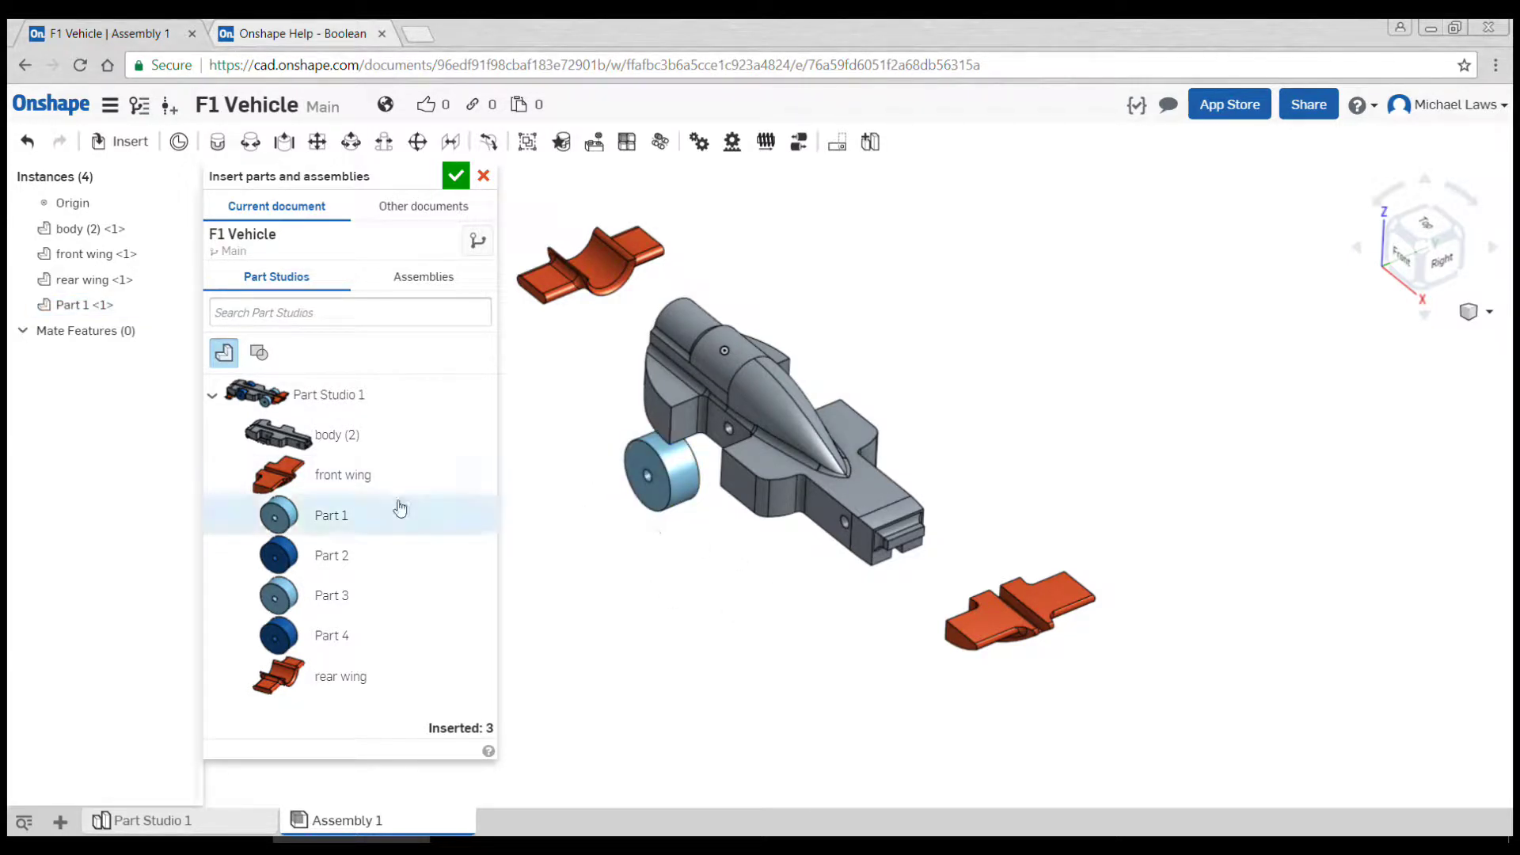
{"action": "left_click", "coordinate": [403, 529]}
{"action": "left_click", "coordinate": [748, 565]}
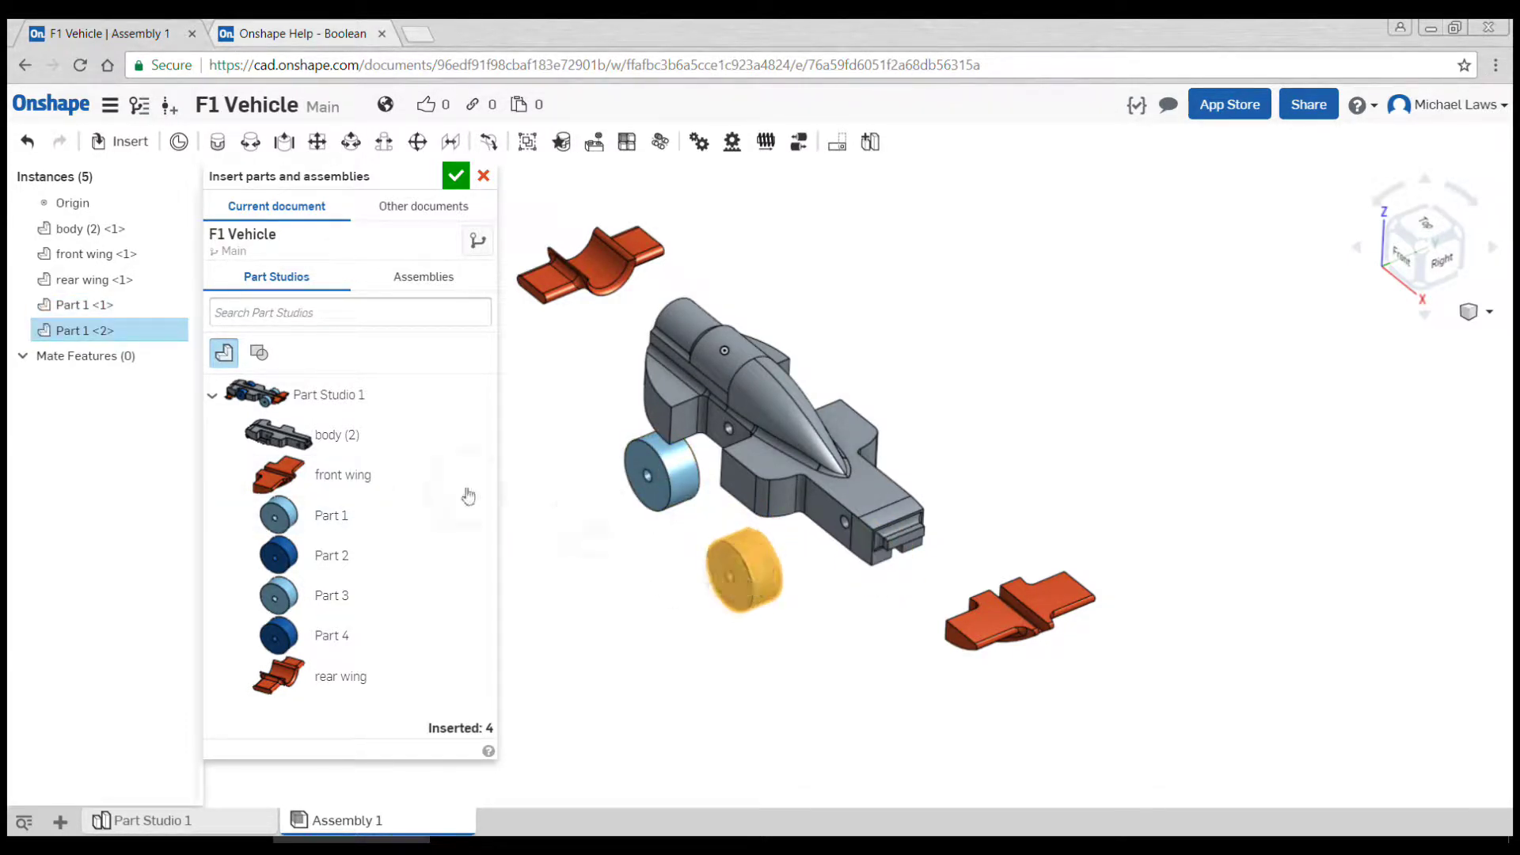
{"action": "left_click", "coordinate": [341, 513]}
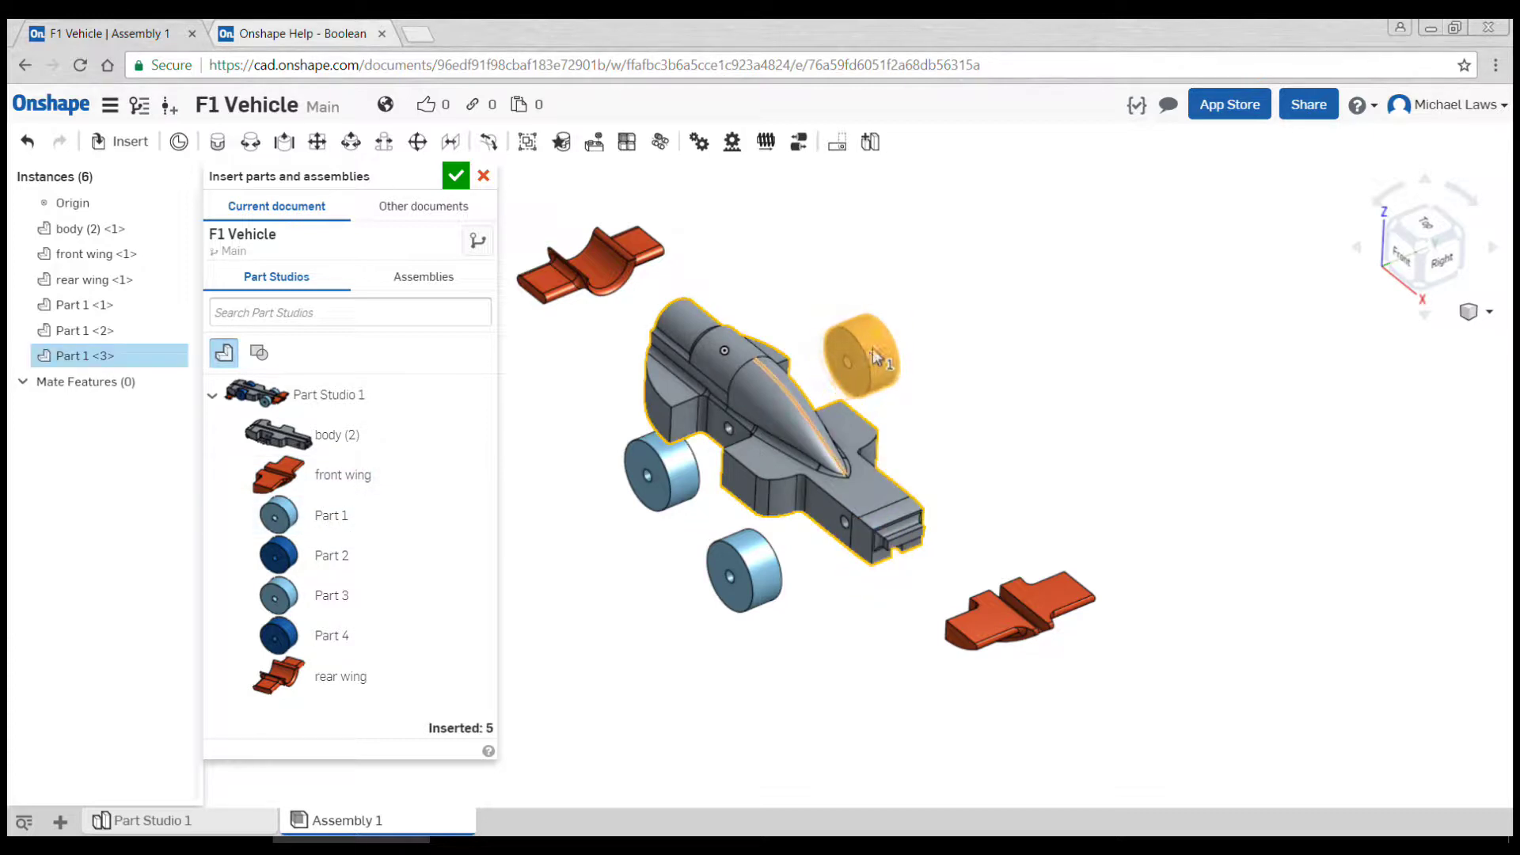
{"action": "left_click", "coordinate": [870, 347]}
{"action": "left_click", "coordinate": [367, 515]}
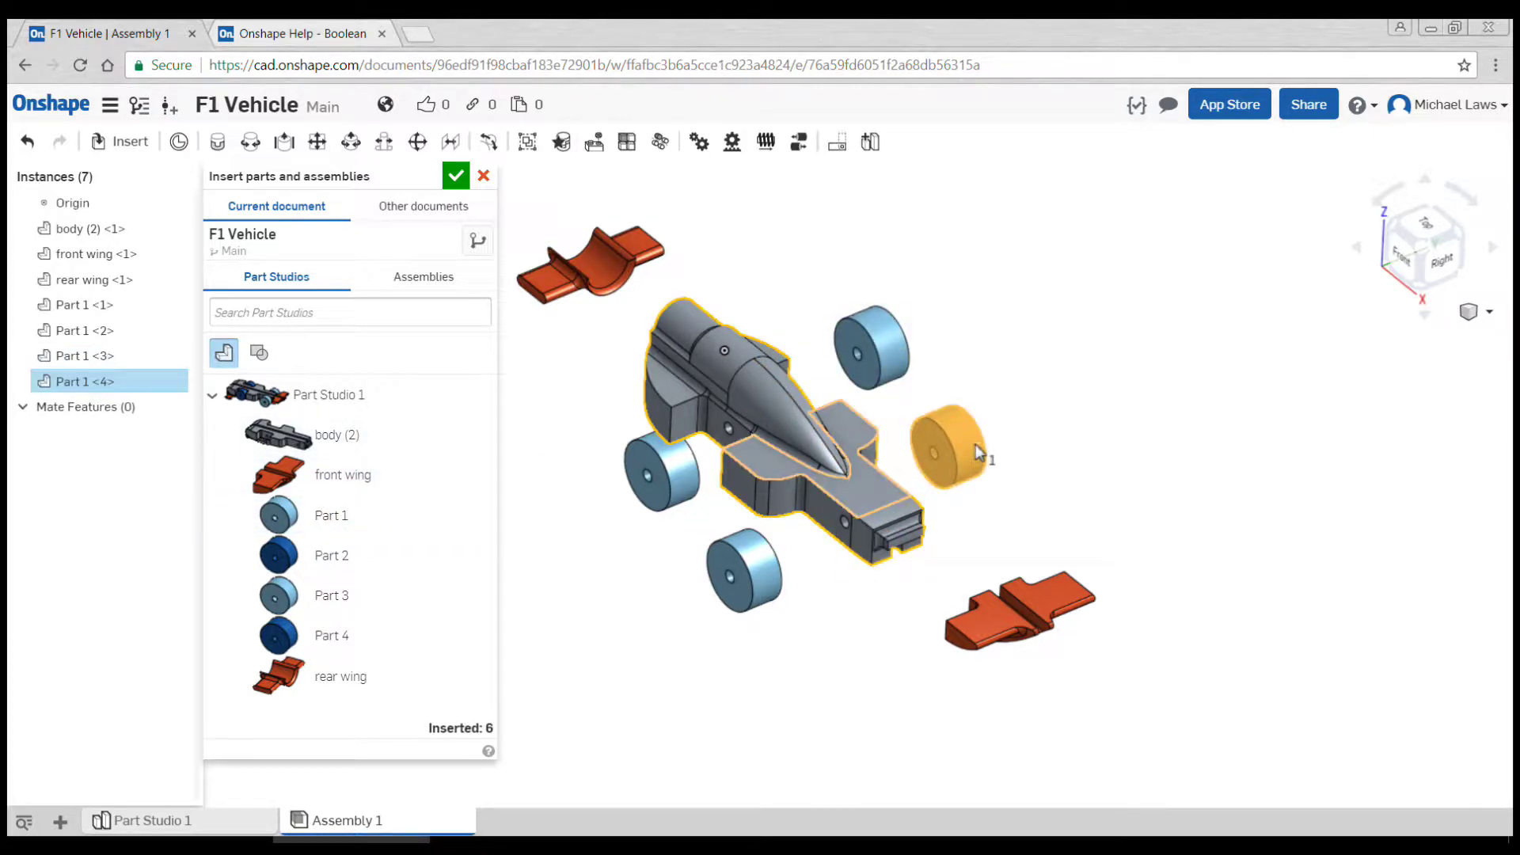
{"action": "left_click", "coordinate": [986, 448]}
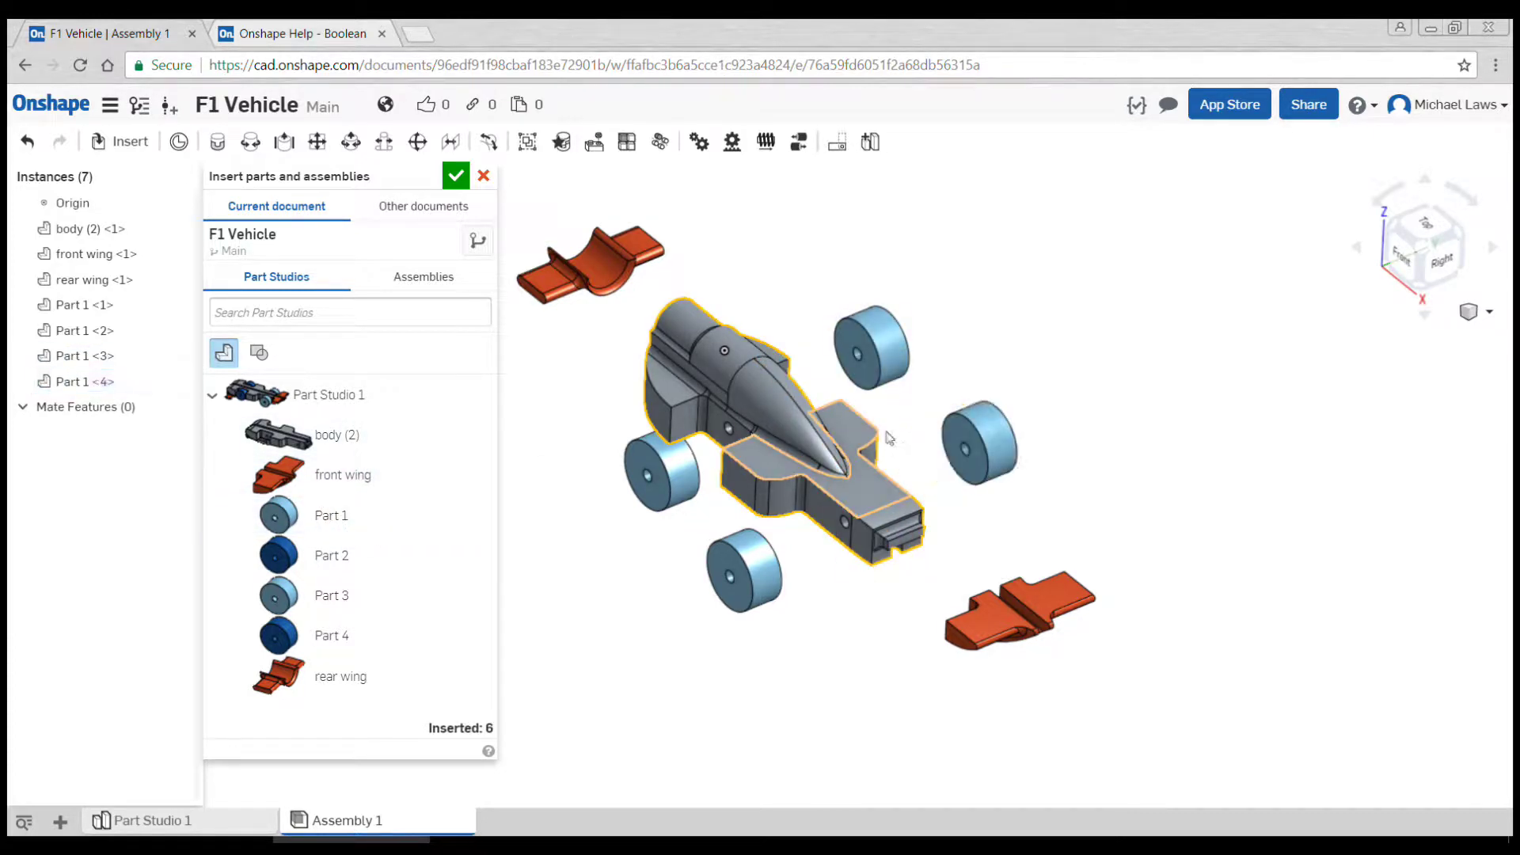
{"action": "left_click", "coordinate": [458, 179]}
{"action": "scroll", "coordinate": [599, 547], "scroll_direction": "up", "scroll_amount": 3}
Step: Fix the car body instance in place
{"action": "scroll", "coordinate": [594, 543], "scroll_direction": "down", "scroll_amount": 5}
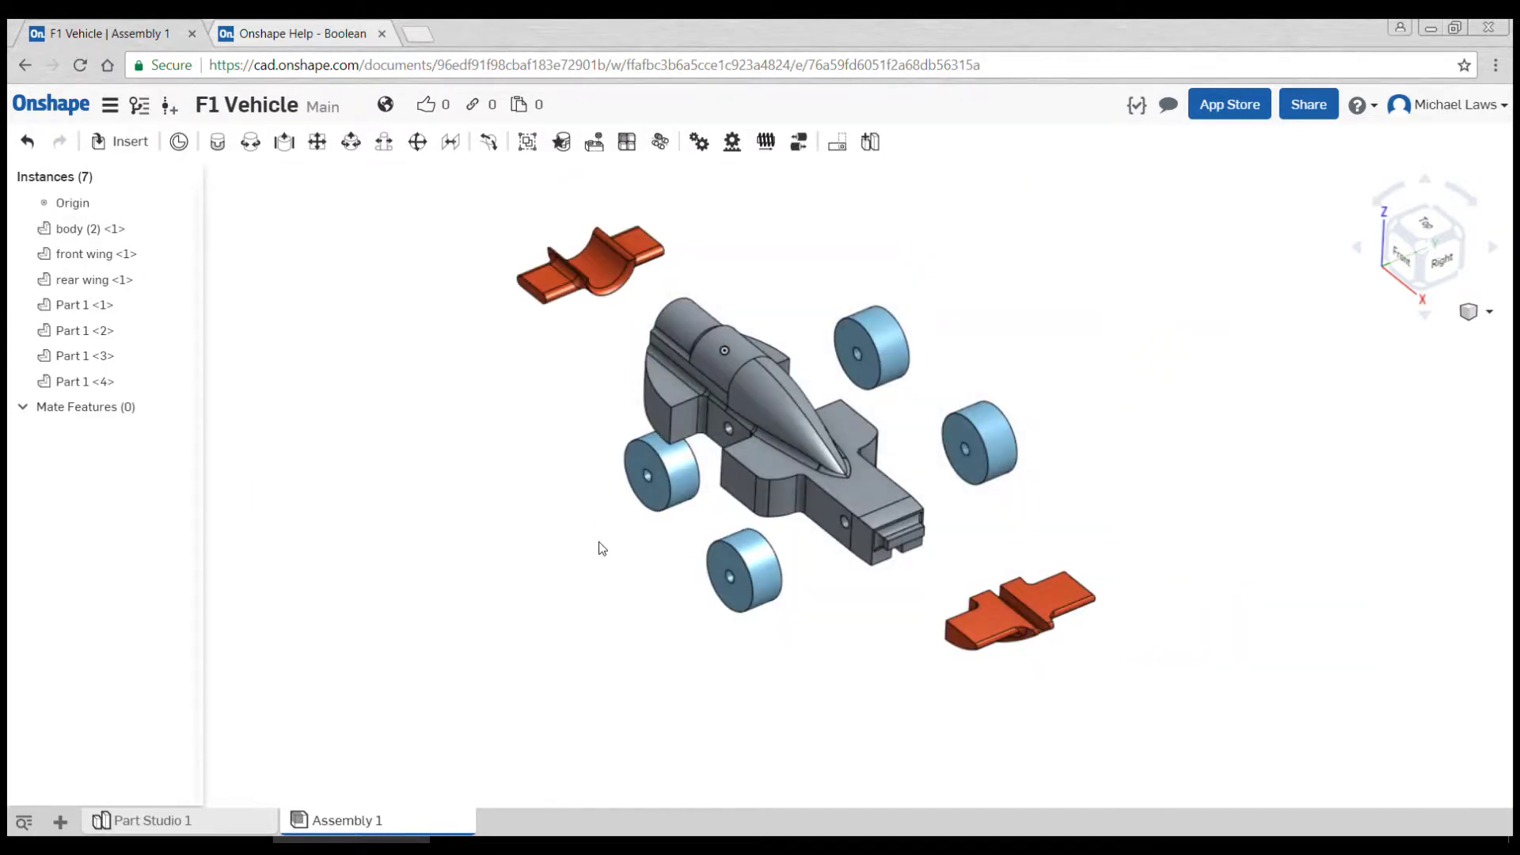
{"action": "right_click_drag", "start_coordinate": [595, 543], "coordinate": [626, 538]}
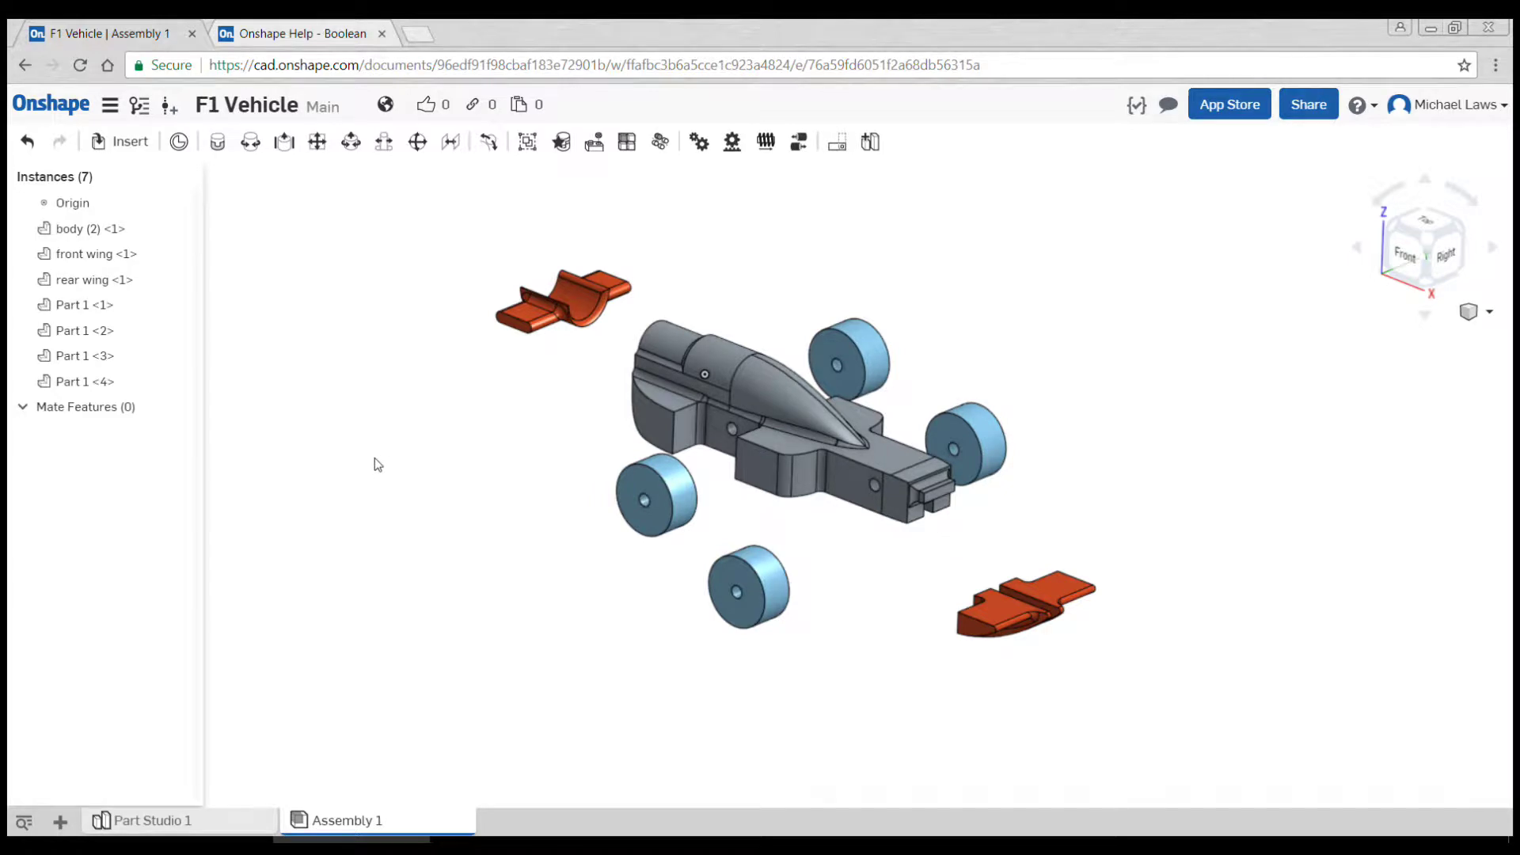
{"action": "right_click", "coordinate": [92, 229]}
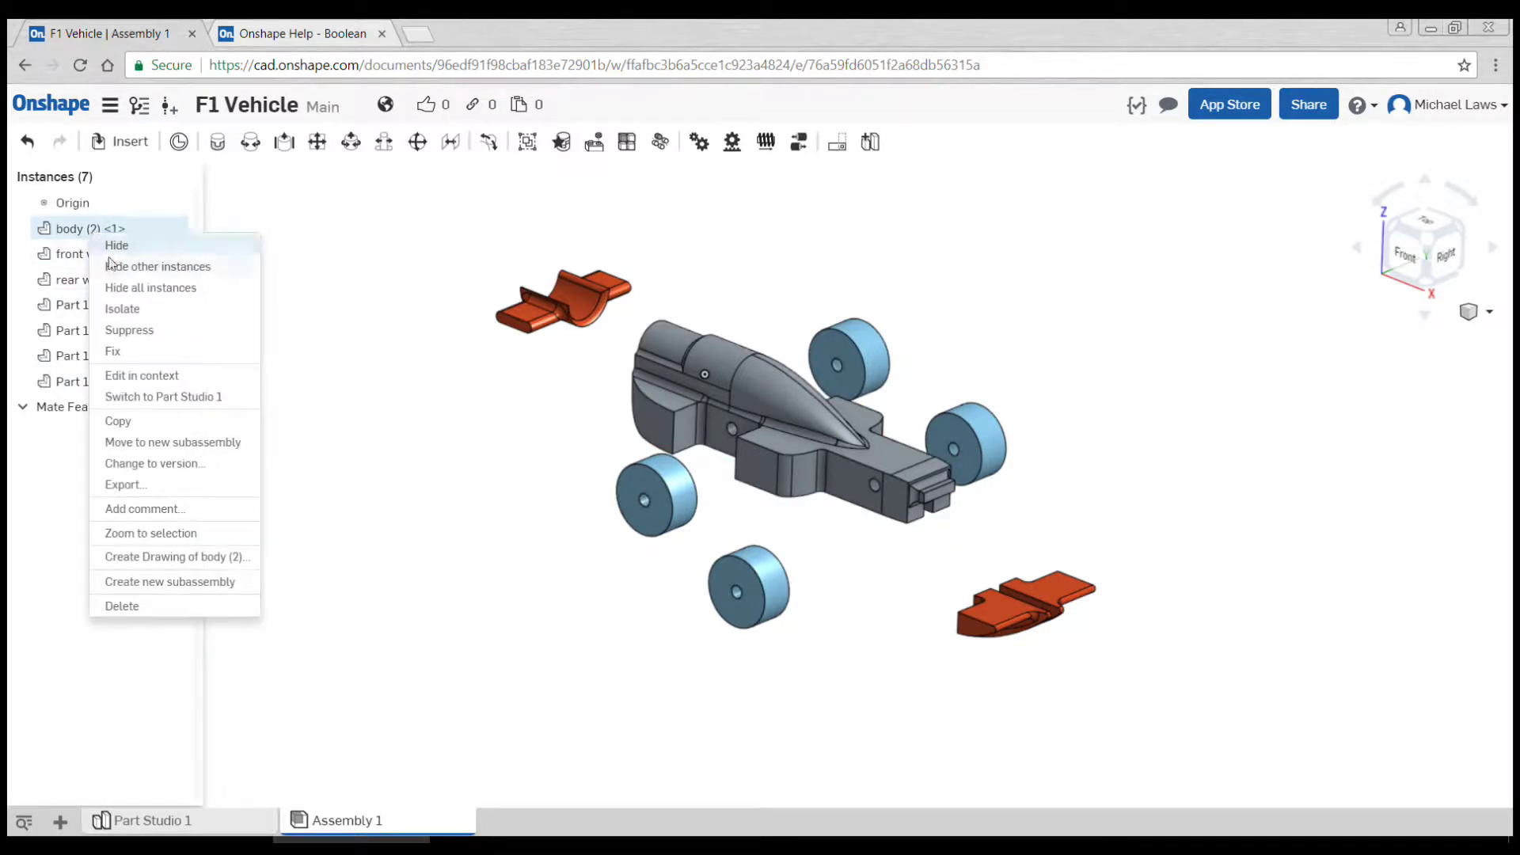
{"action": "left_click", "coordinate": [123, 357]}
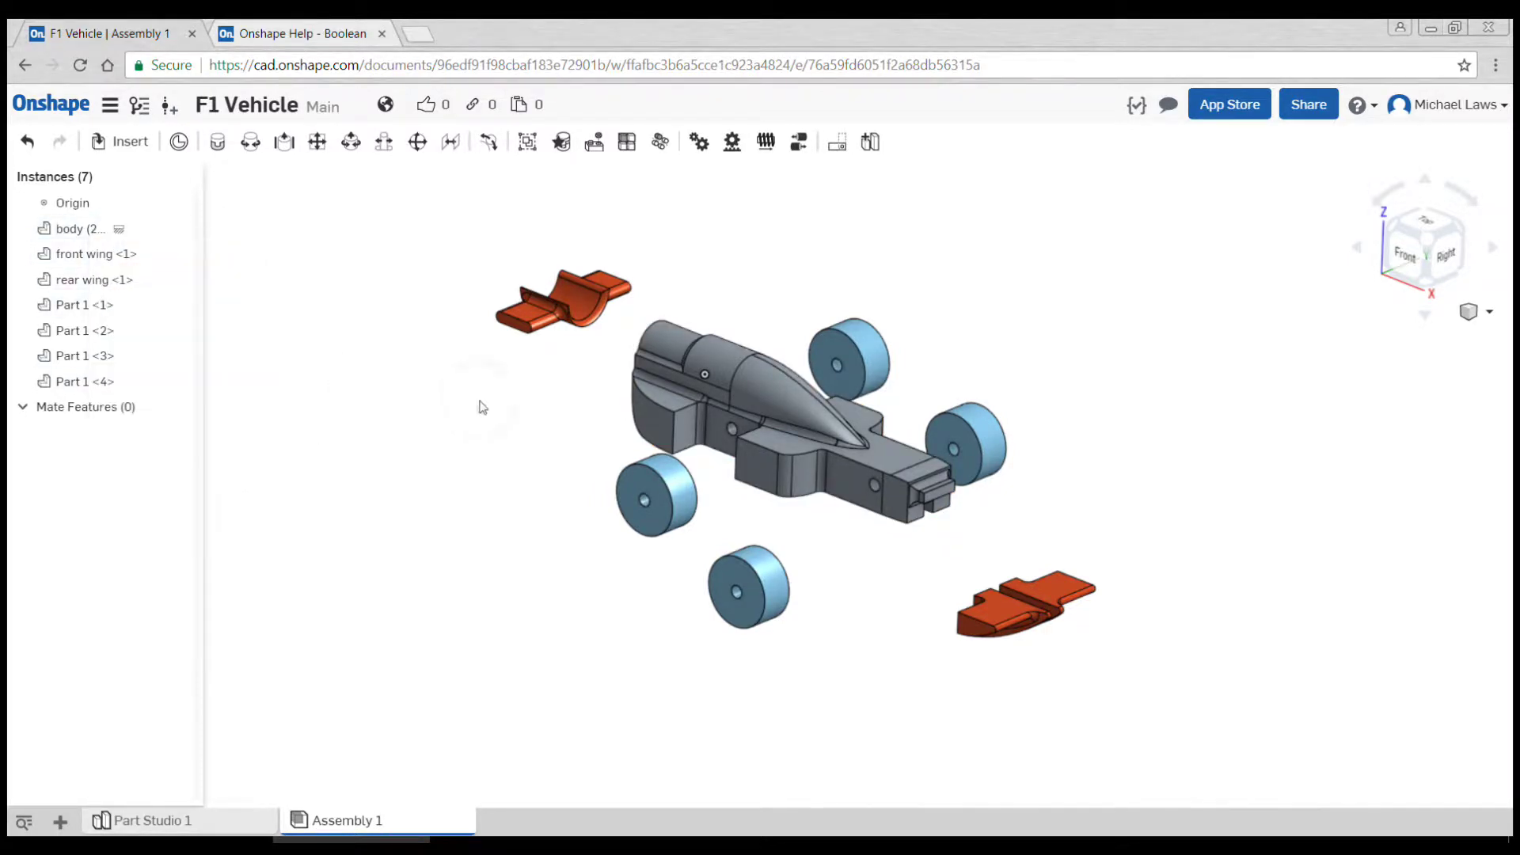
Step: Rotate the front wing roughly 180 degrees
{"action": "scroll", "coordinate": [544, 425], "scroll_direction": "down", "scroll_amount": 2}
{"action": "middle_click_drag", "start_coordinate": [590, 457], "coordinate": [608, 481]}
{"action": "right_click_drag", "start_coordinate": [608, 481], "coordinate": [855, 577]}
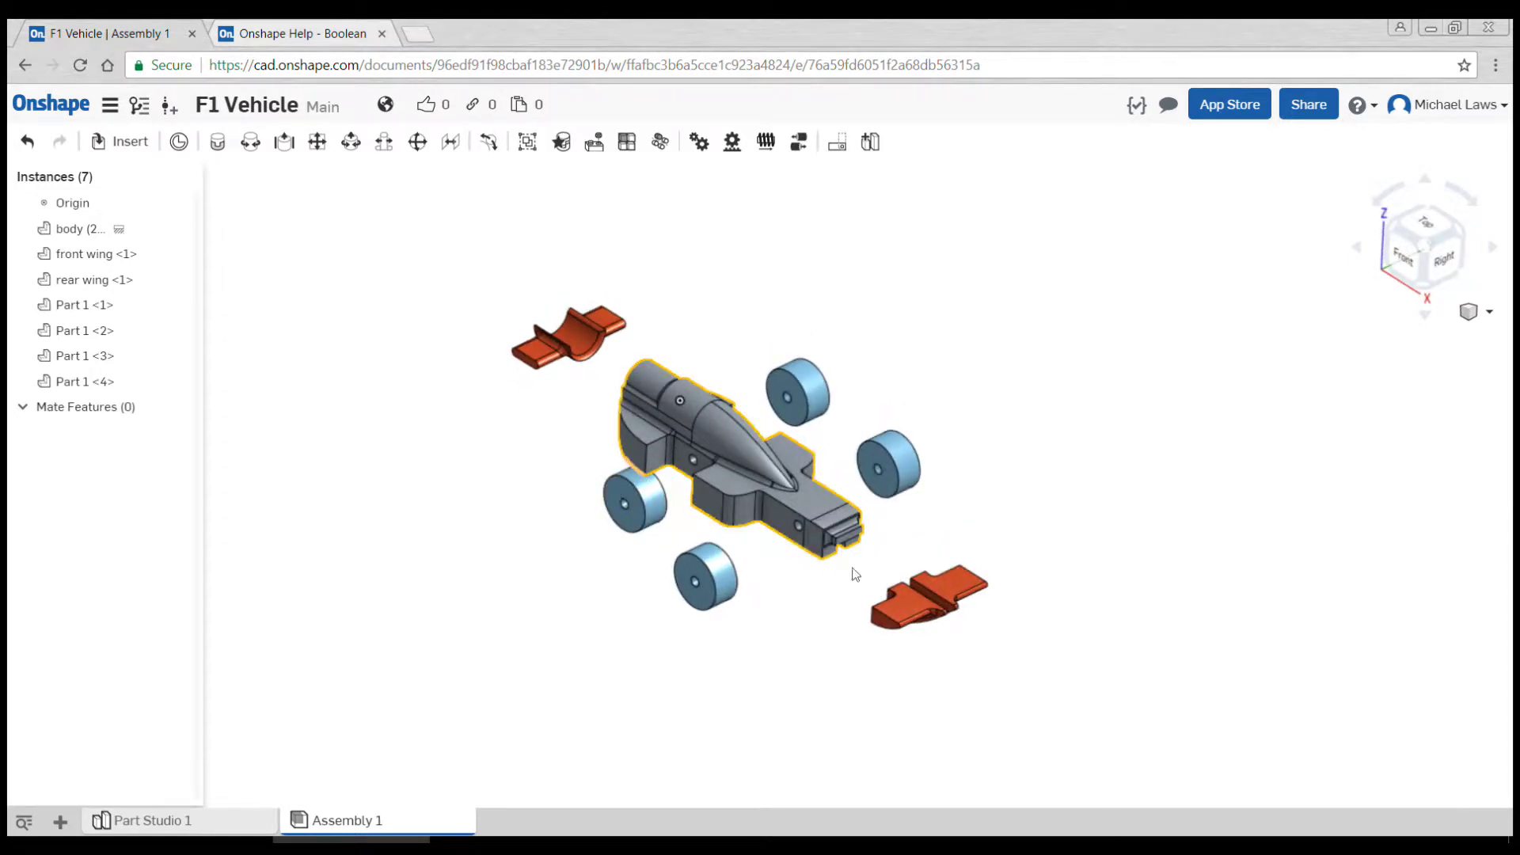
{"action": "left_click", "coordinate": [946, 596]}
{"action": "left_click_drag", "start_coordinate": [1021, 558], "coordinate": [940, 515]}
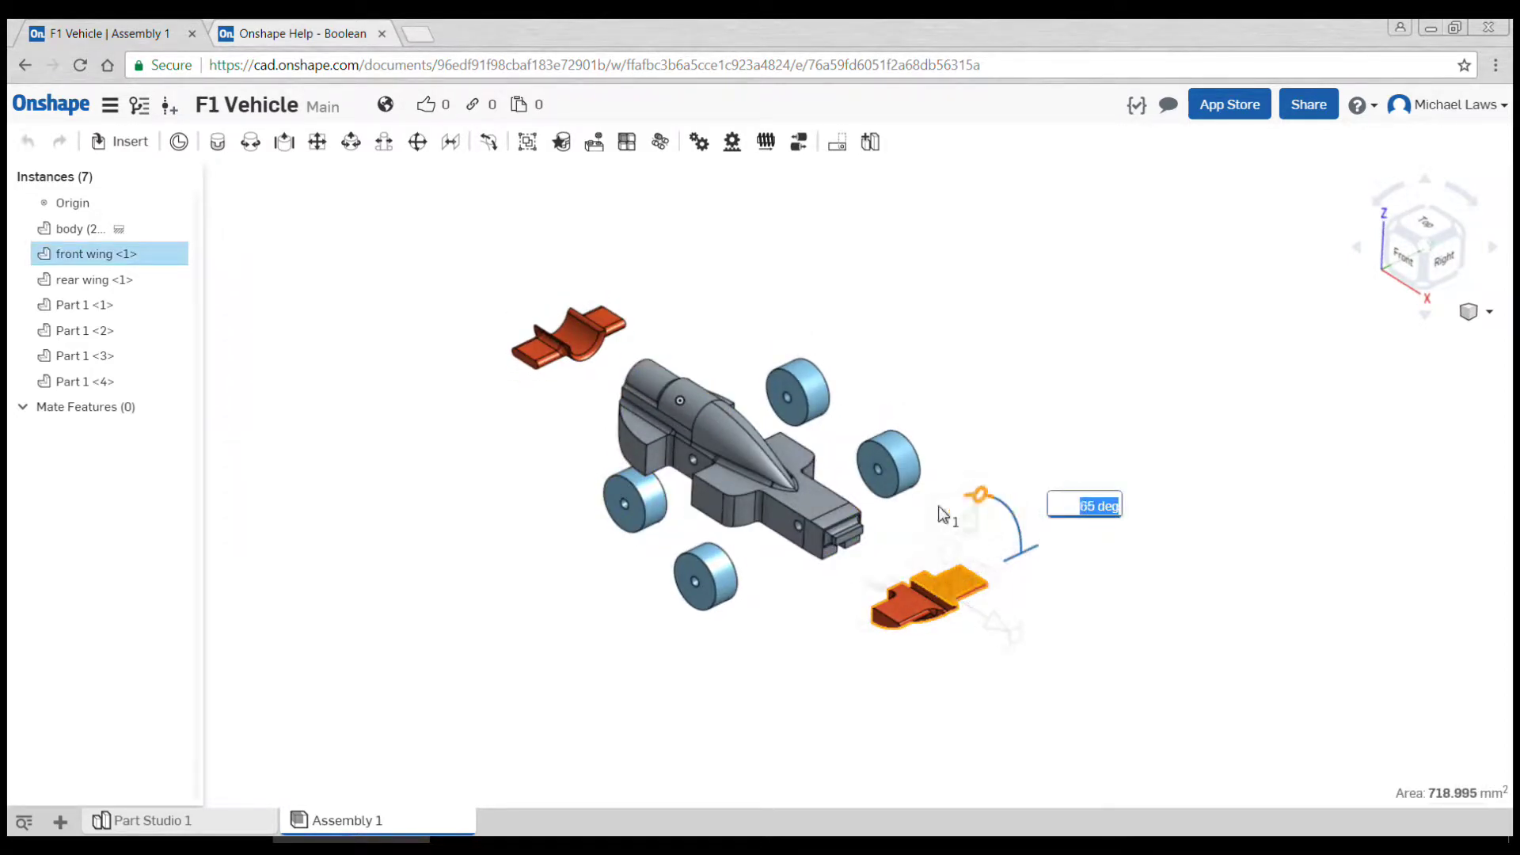
{"action": "left_click_drag", "start_coordinate": [856, 559], "coordinate": [810, 629]}
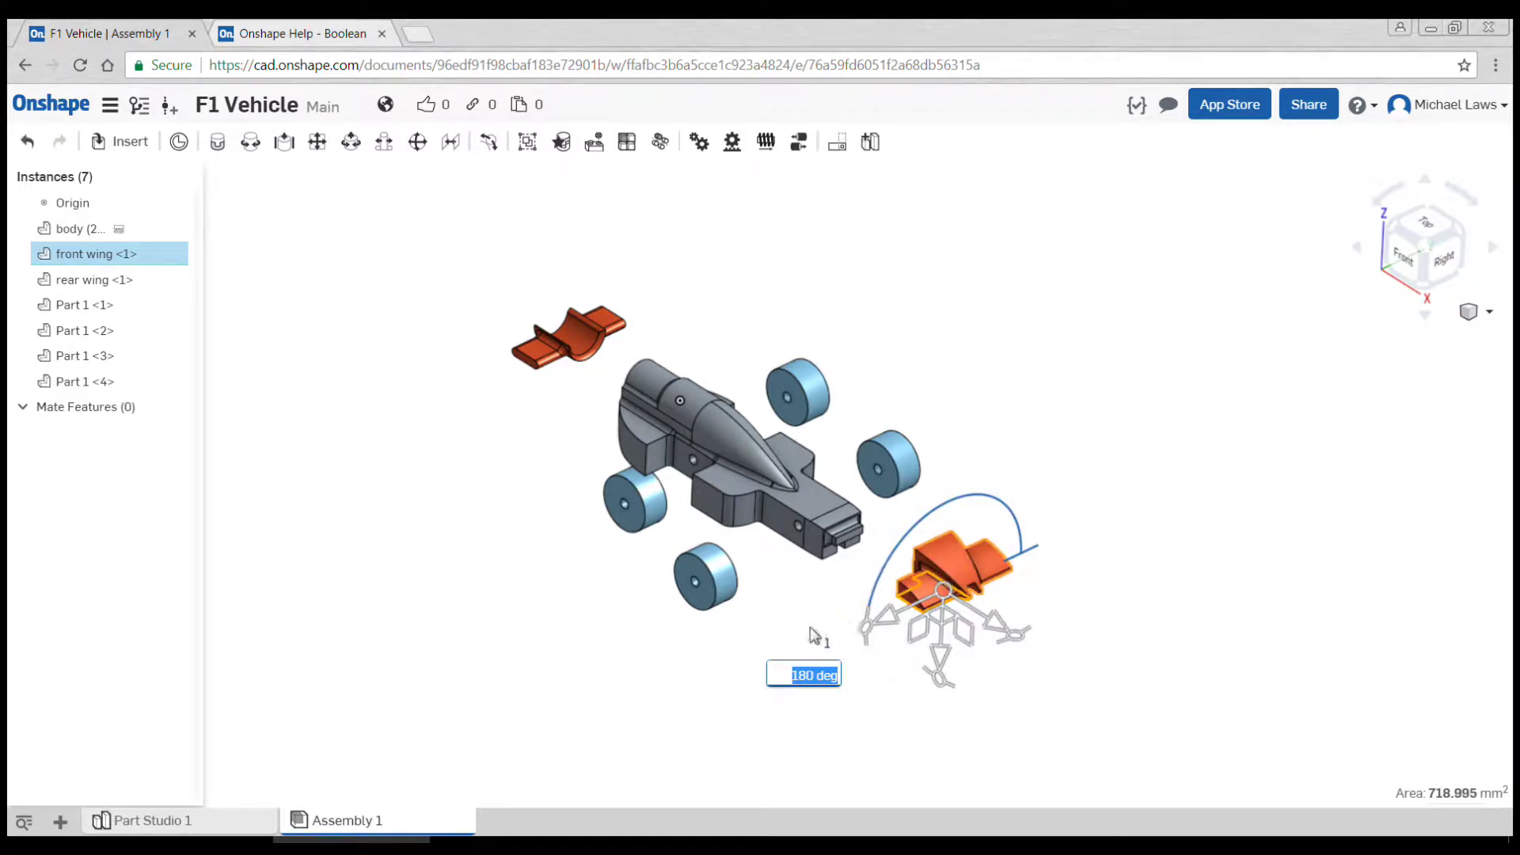
{"action": "left_click", "coordinate": [803, 617]}
Step: Rotate the rear wing 180 degrees
{"action": "left_click", "coordinate": [566, 346]}
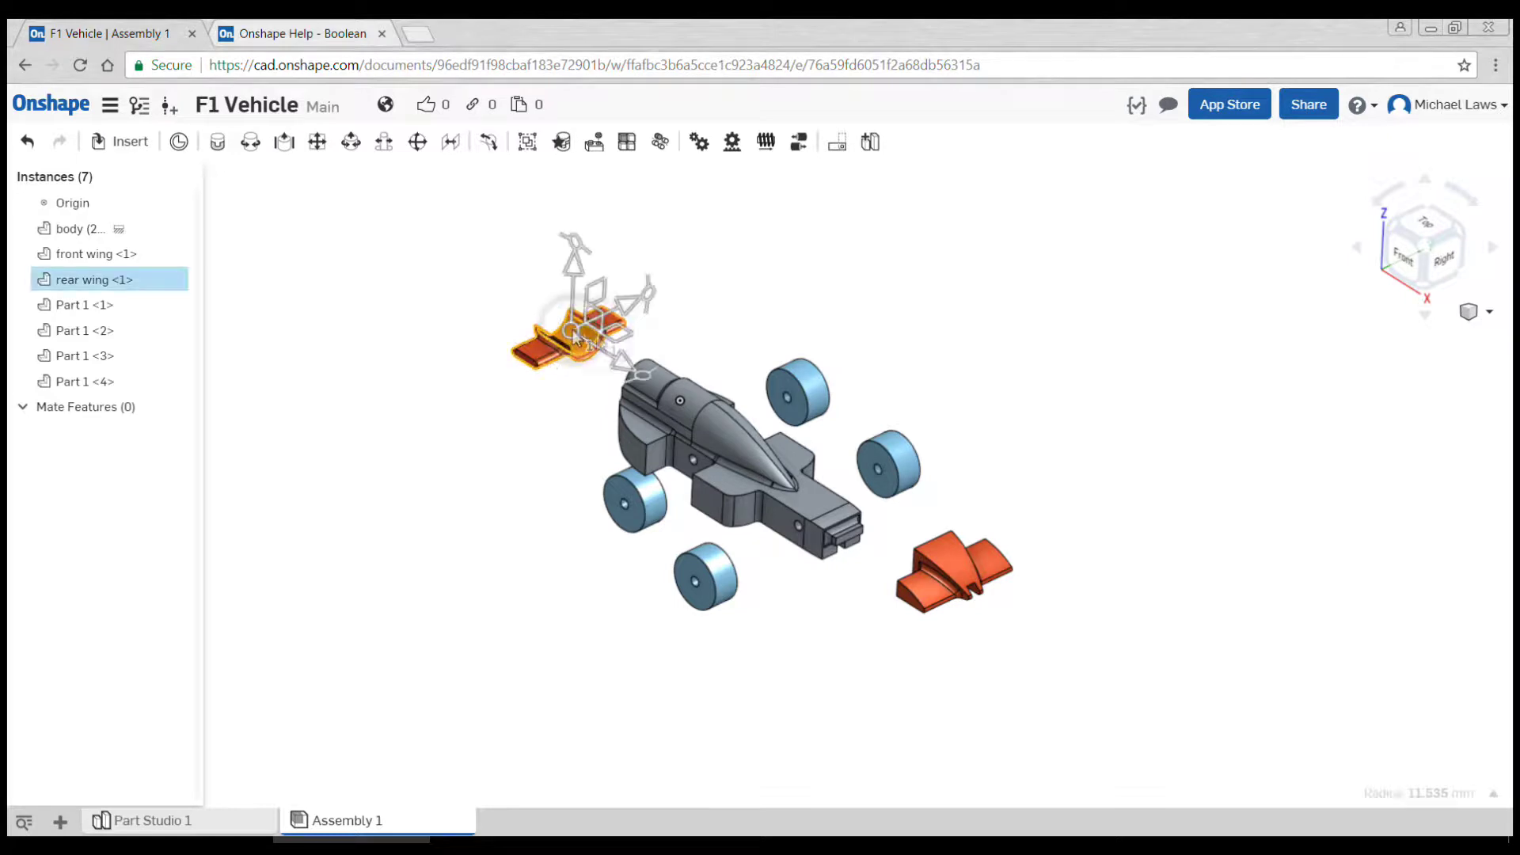
{"action": "left_click_drag", "start_coordinate": [647, 293], "coordinate": [516, 475]}
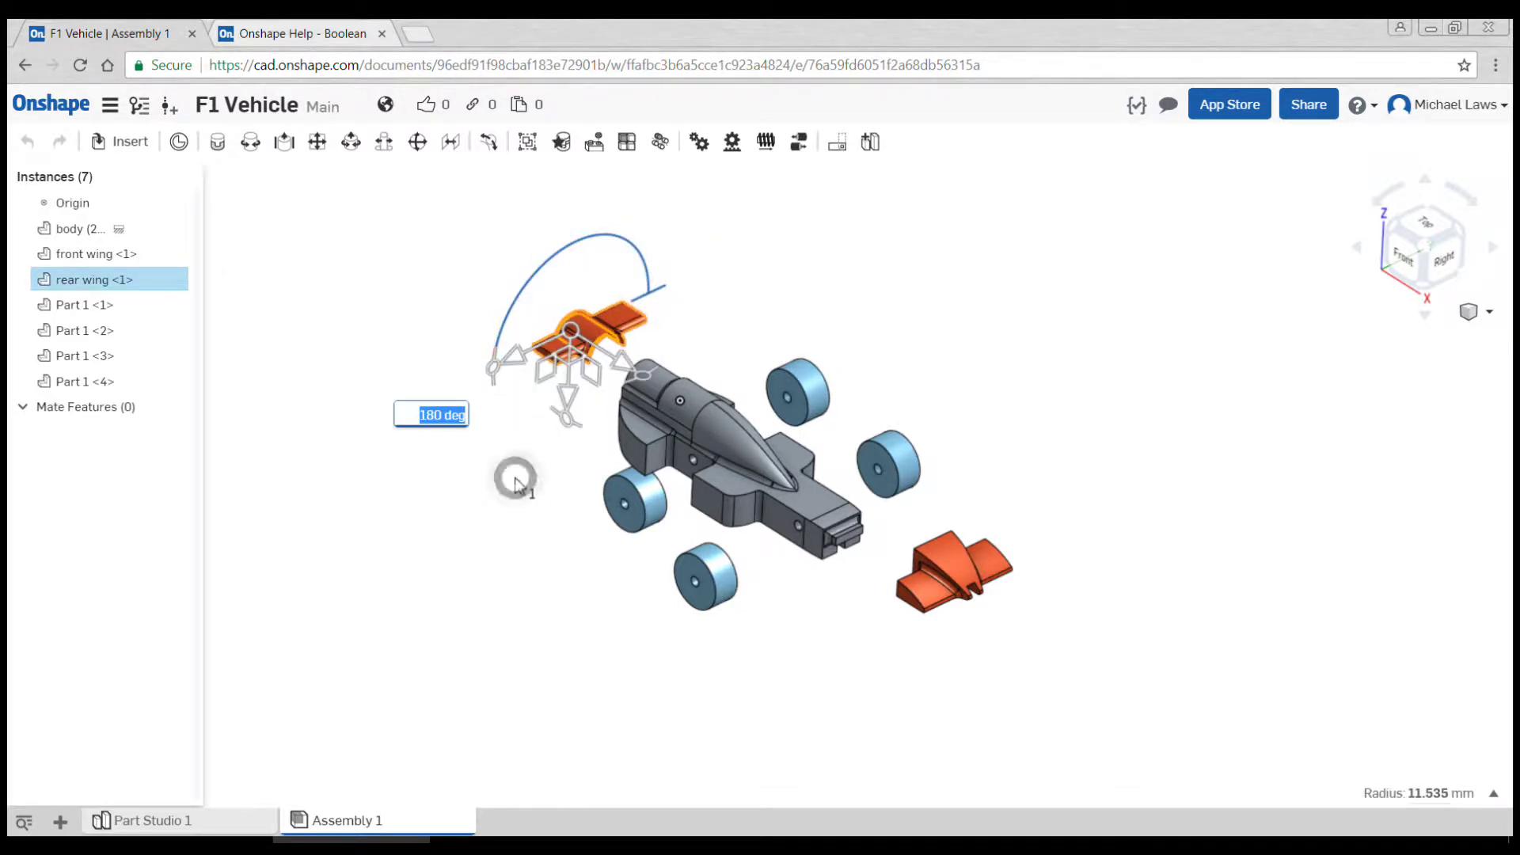
{"action": "left_click", "coordinate": [519, 484]}
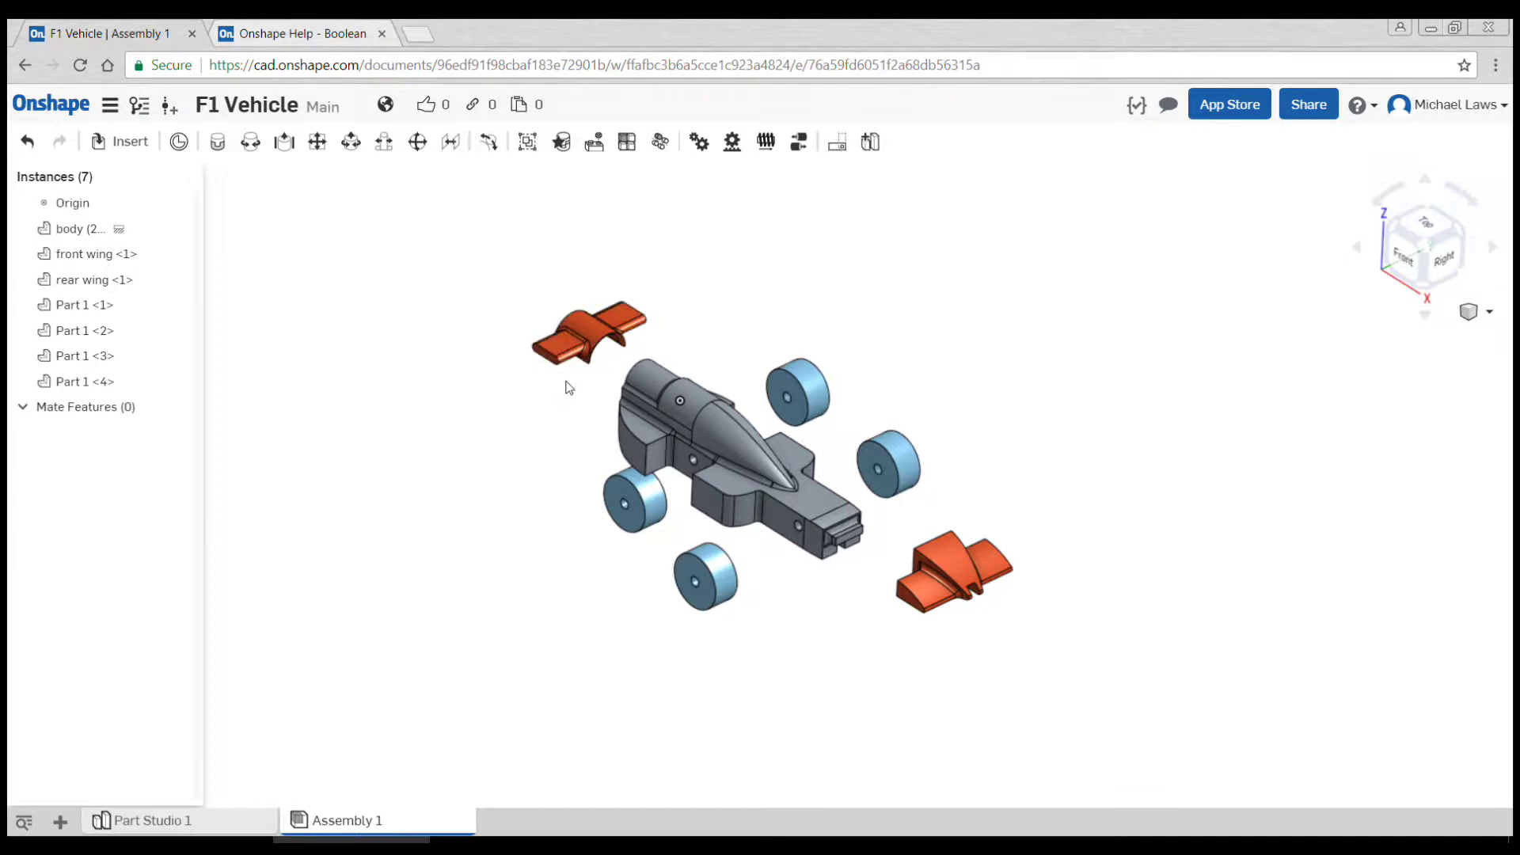
{"action": "left_click", "coordinate": [572, 338]}
{"action": "left_click", "coordinate": [567, 444]}
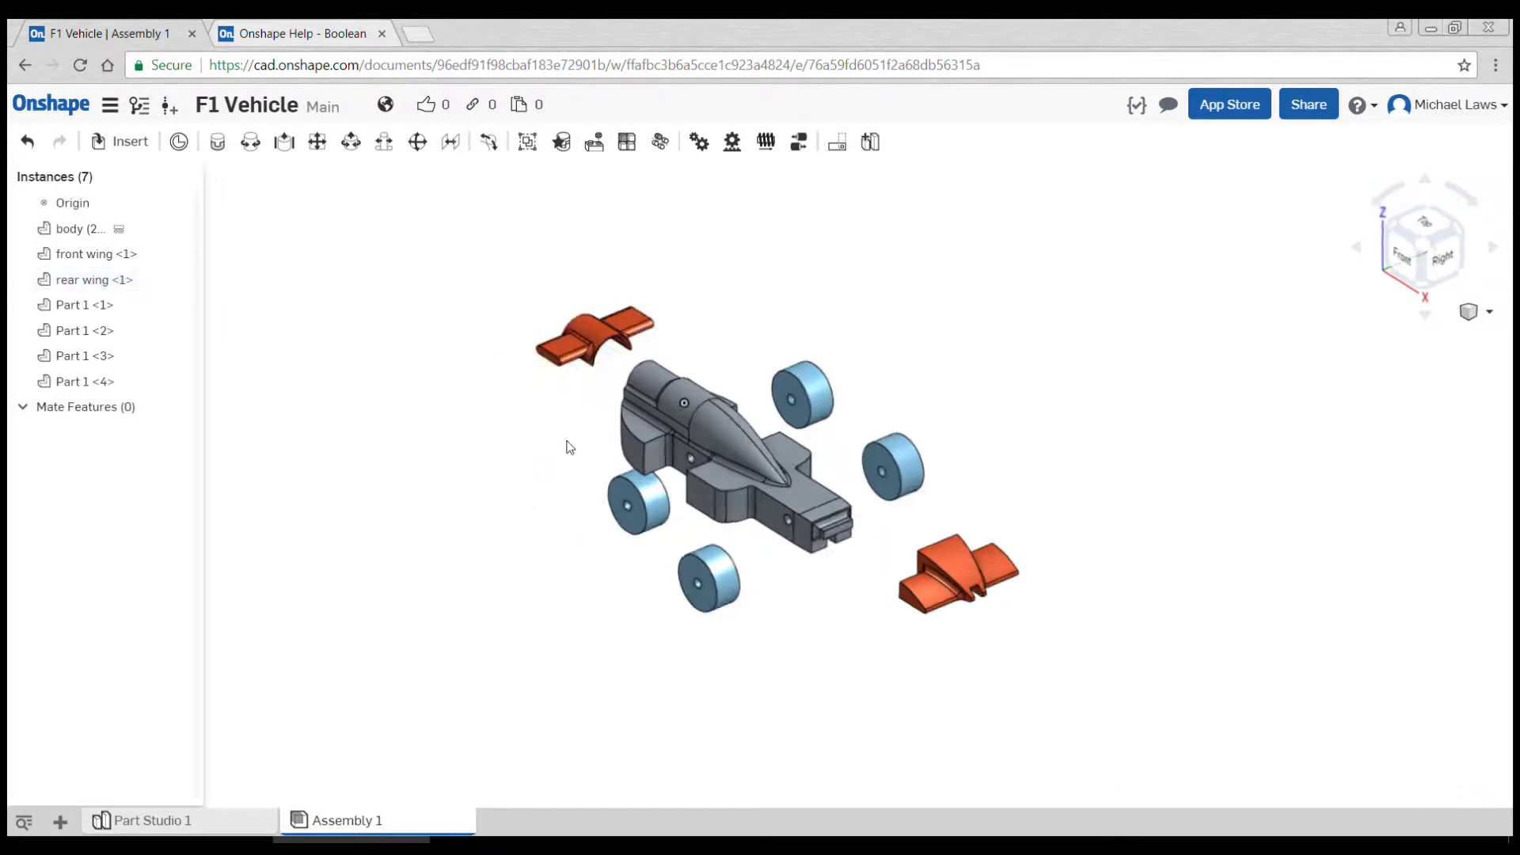
{"action": "right_click_drag", "start_coordinate": [567, 444], "coordinate": [594, 467]}
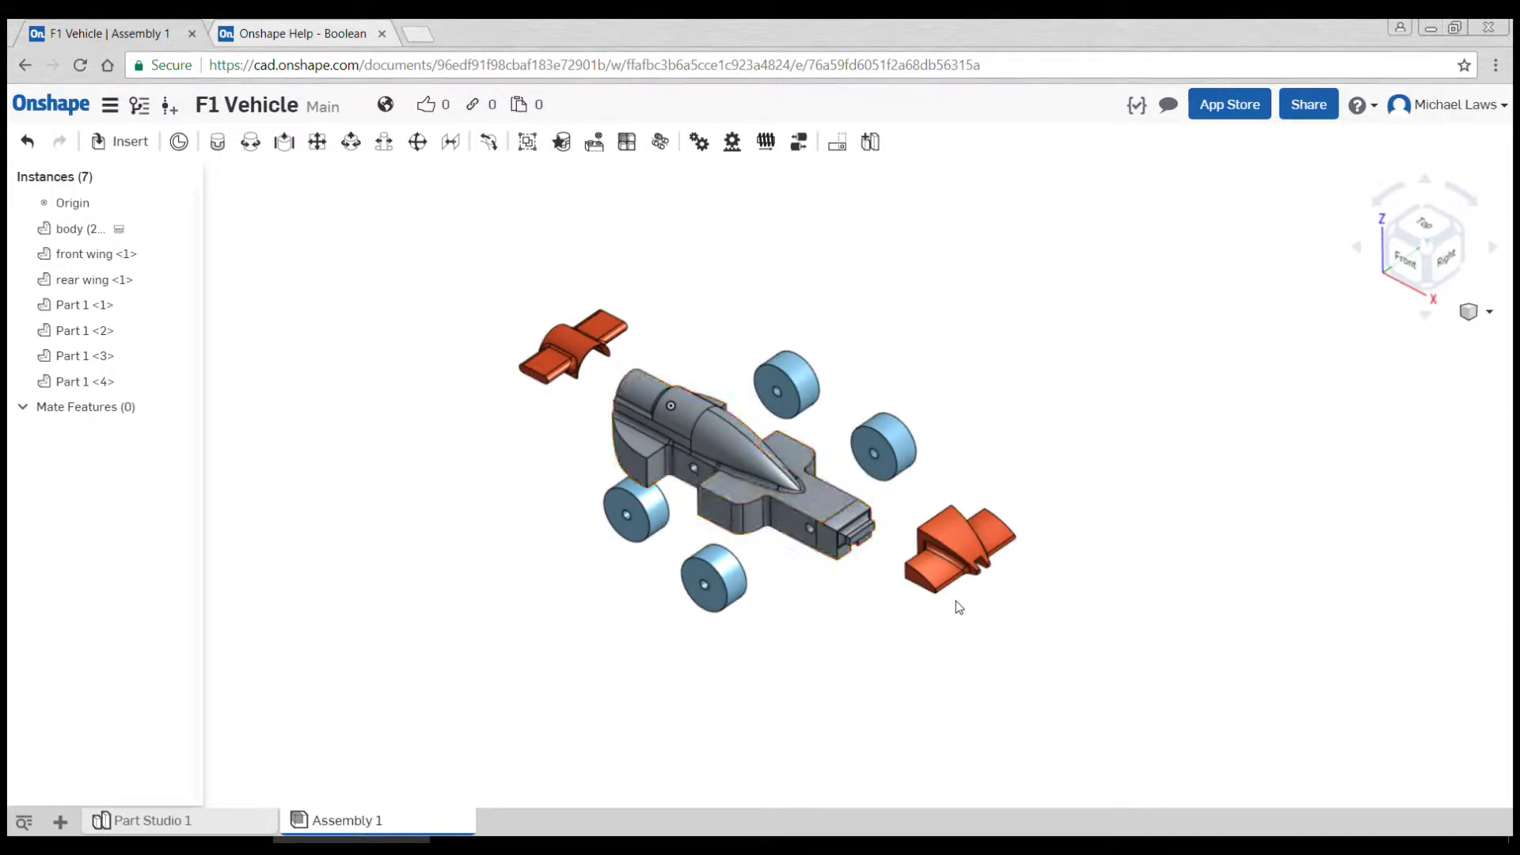
{"action": "scroll", "coordinate": [967, 595], "scroll_direction": "up", "scroll_amount": 2}
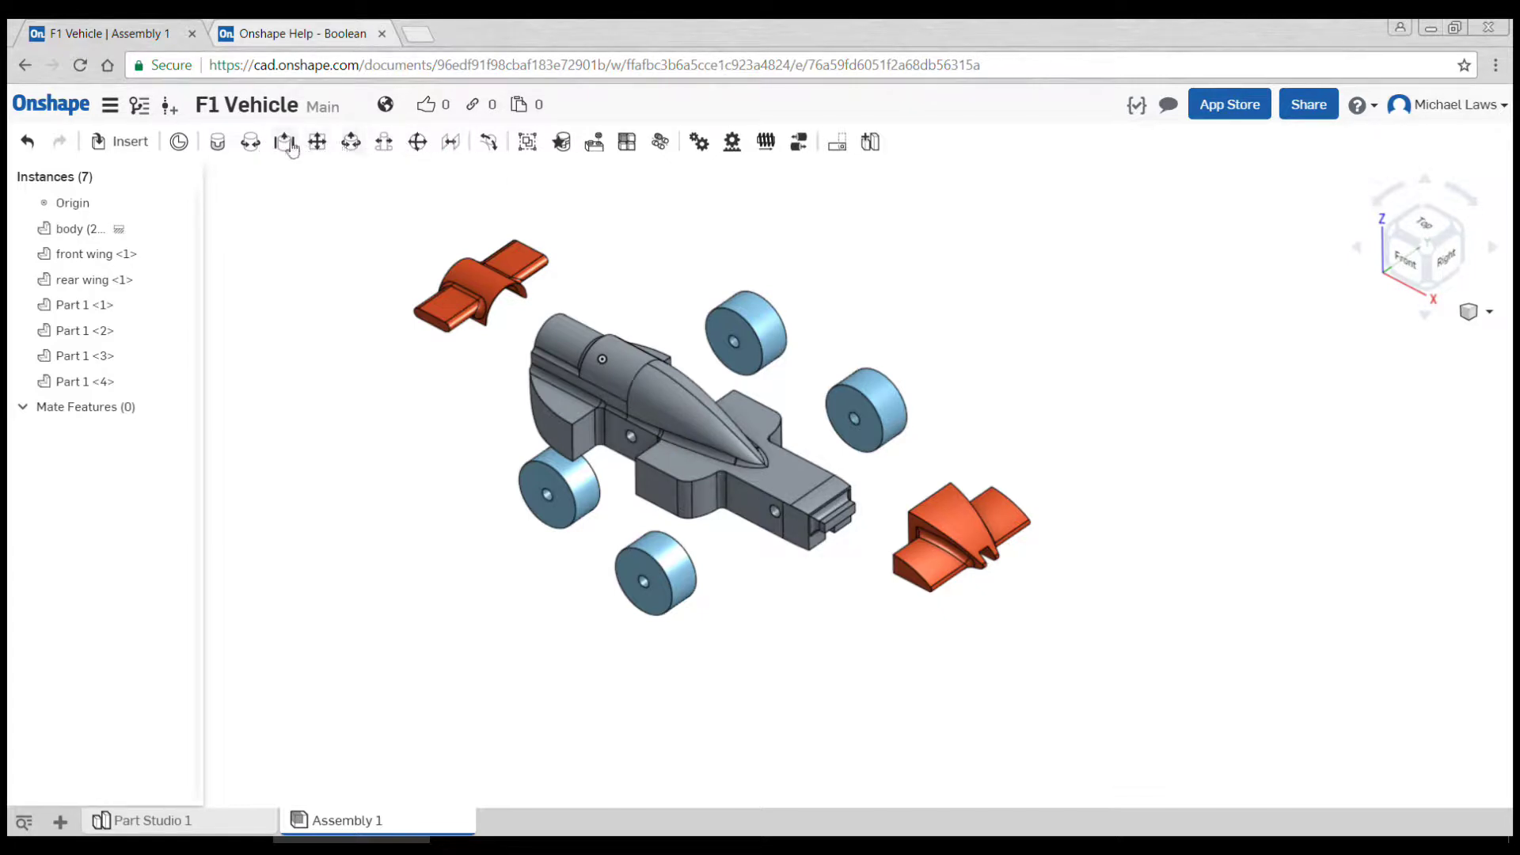
Step: Create Planar 1 between the body's nose connector and the front wing's connector, previewing its motion
{"action": "left_click", "coordinate": [317, 143]}
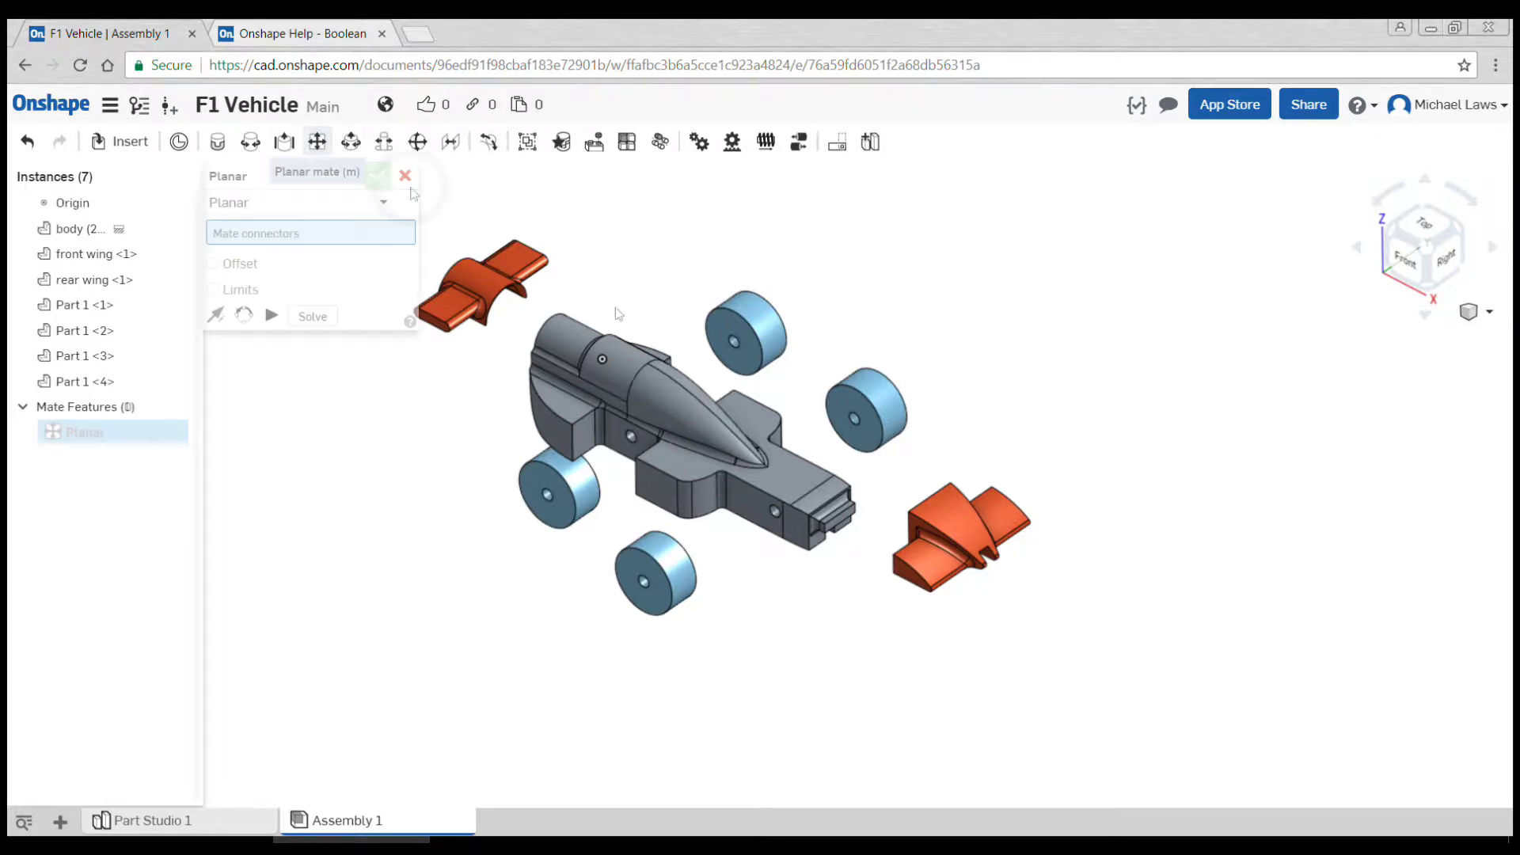
{"action": "scroll", "coordinate": [776, 437], "scroll_direction": "down", "scroll_amount": 3}
{"action": "scroll", "coordinate": [849, 512], "scroll_direction": "up", "scroll_amount": 5}
{"action": "scroll", "coordinate": [849, 512], "scroll_direction": "up", "scroll_amount": 3}
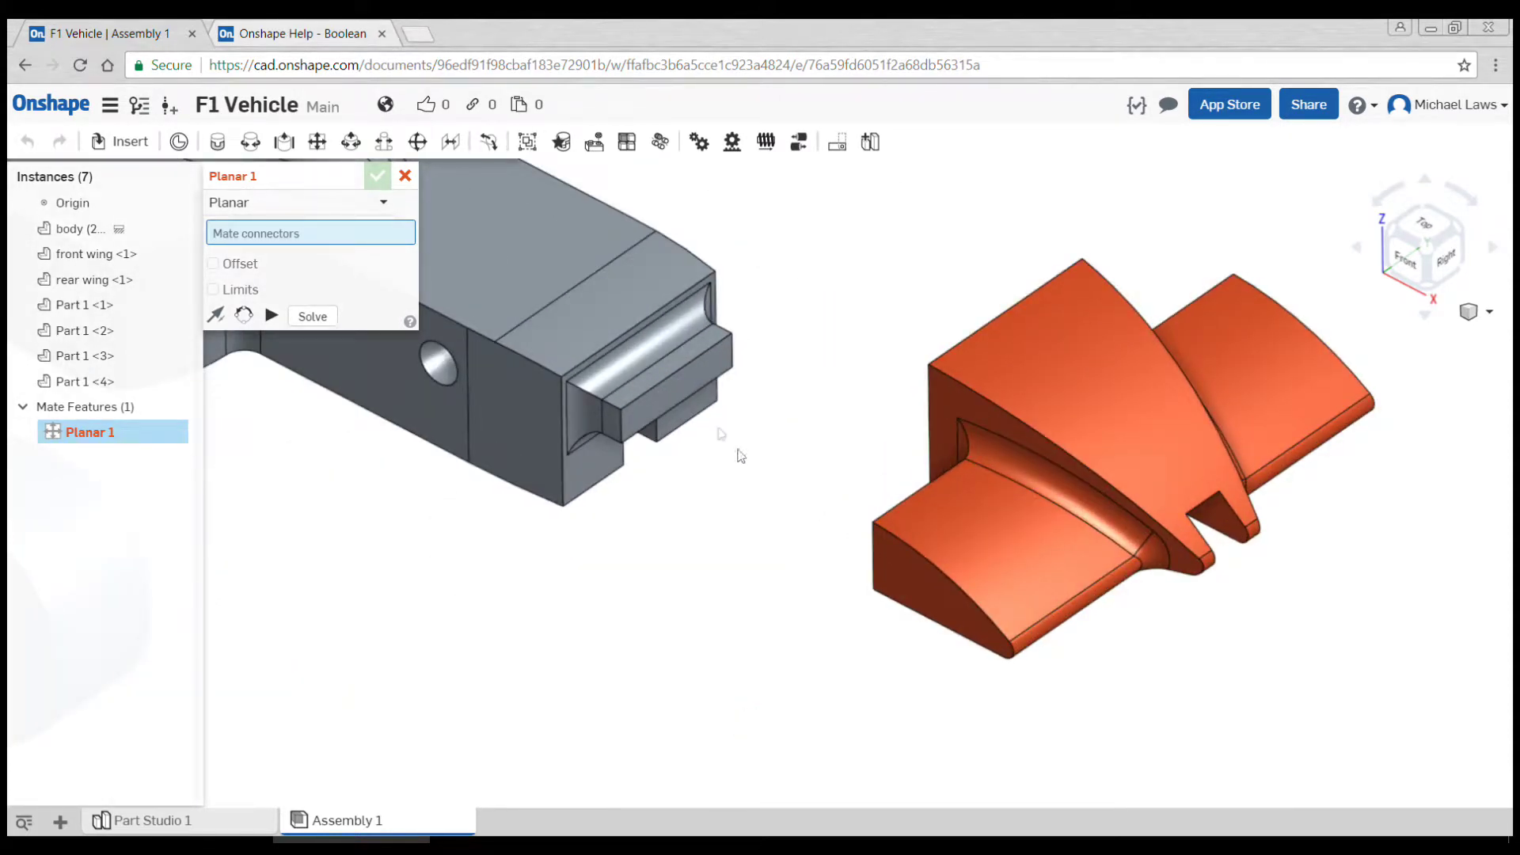
{"action": "left_click", "coordinate": [678, 387]}
{"action": "right_click_drag", "start_coordinate": [678, 387], "coordinate": [999, 498]}
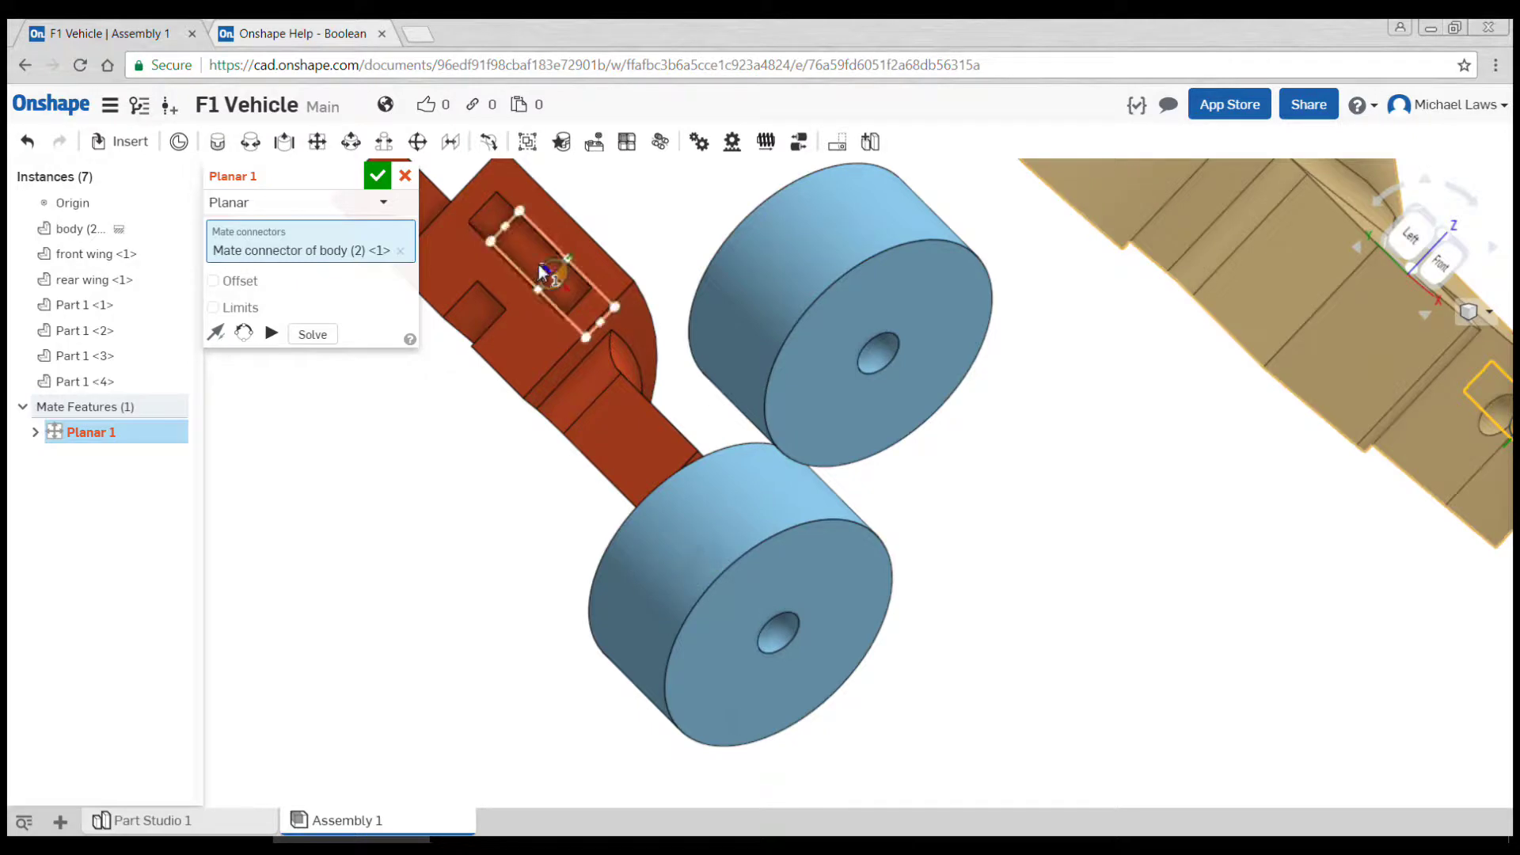
{"action": "left_click", "coordinate": [551, 270]}
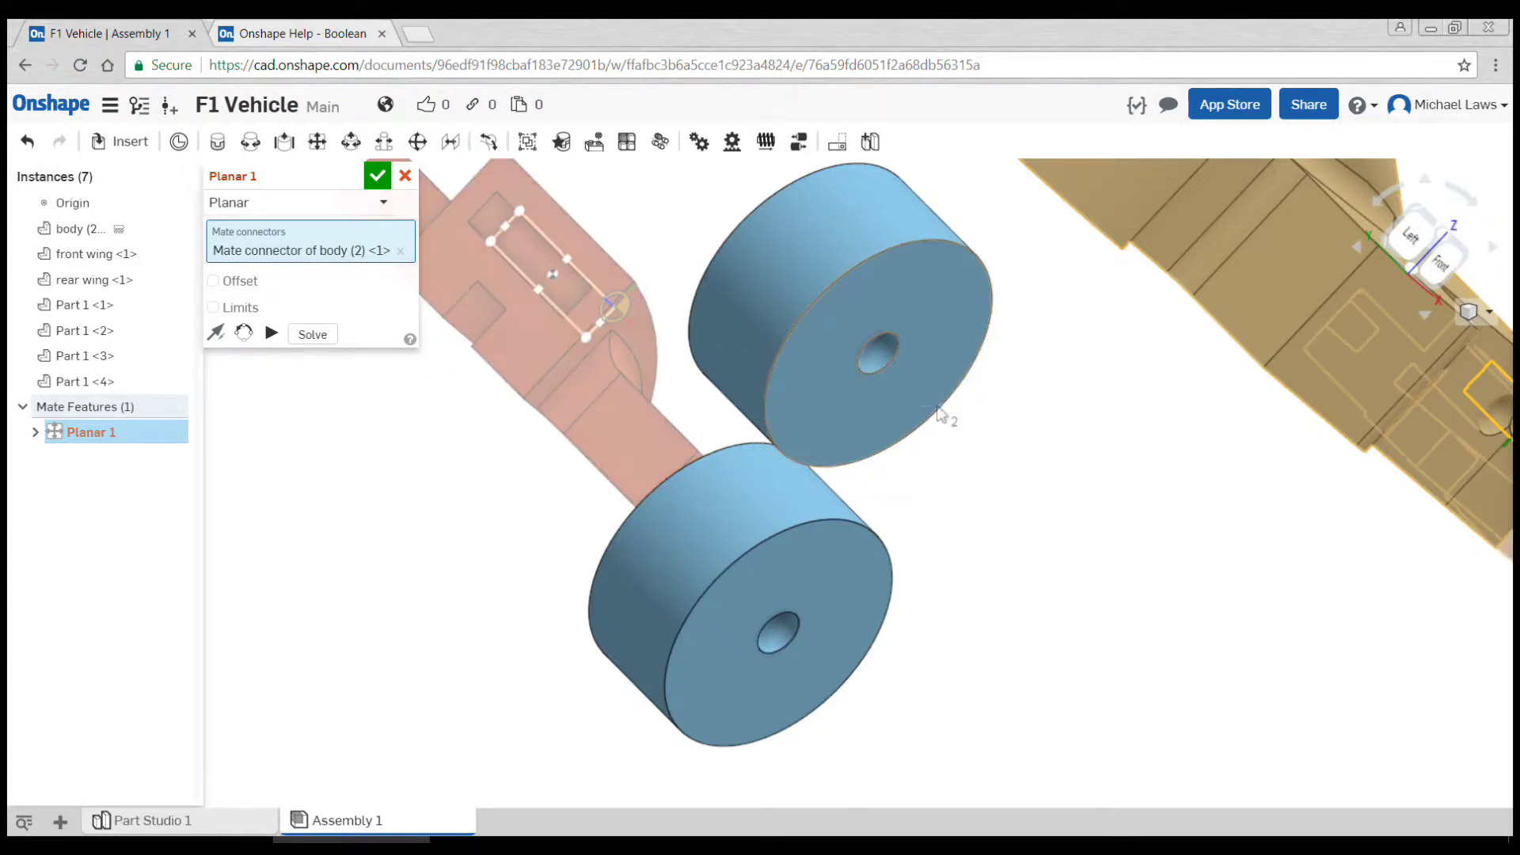
{"action": "scroll", "coordinate": [1039, 426], "scroll_direction": "down", "scroll_amount": 5}
{"action": "right_click_drag", "start_coordinate": [1124, 471], "coordinate": [1096, 380]}
{"action": "scroll", "coordinate": [1092, 372], "scroll_direction": "up", "scroll_amount": 2}
{"action": "middle_click_drag", "start_coordinate": [1093, 372], "coordinate": [823, 419]}
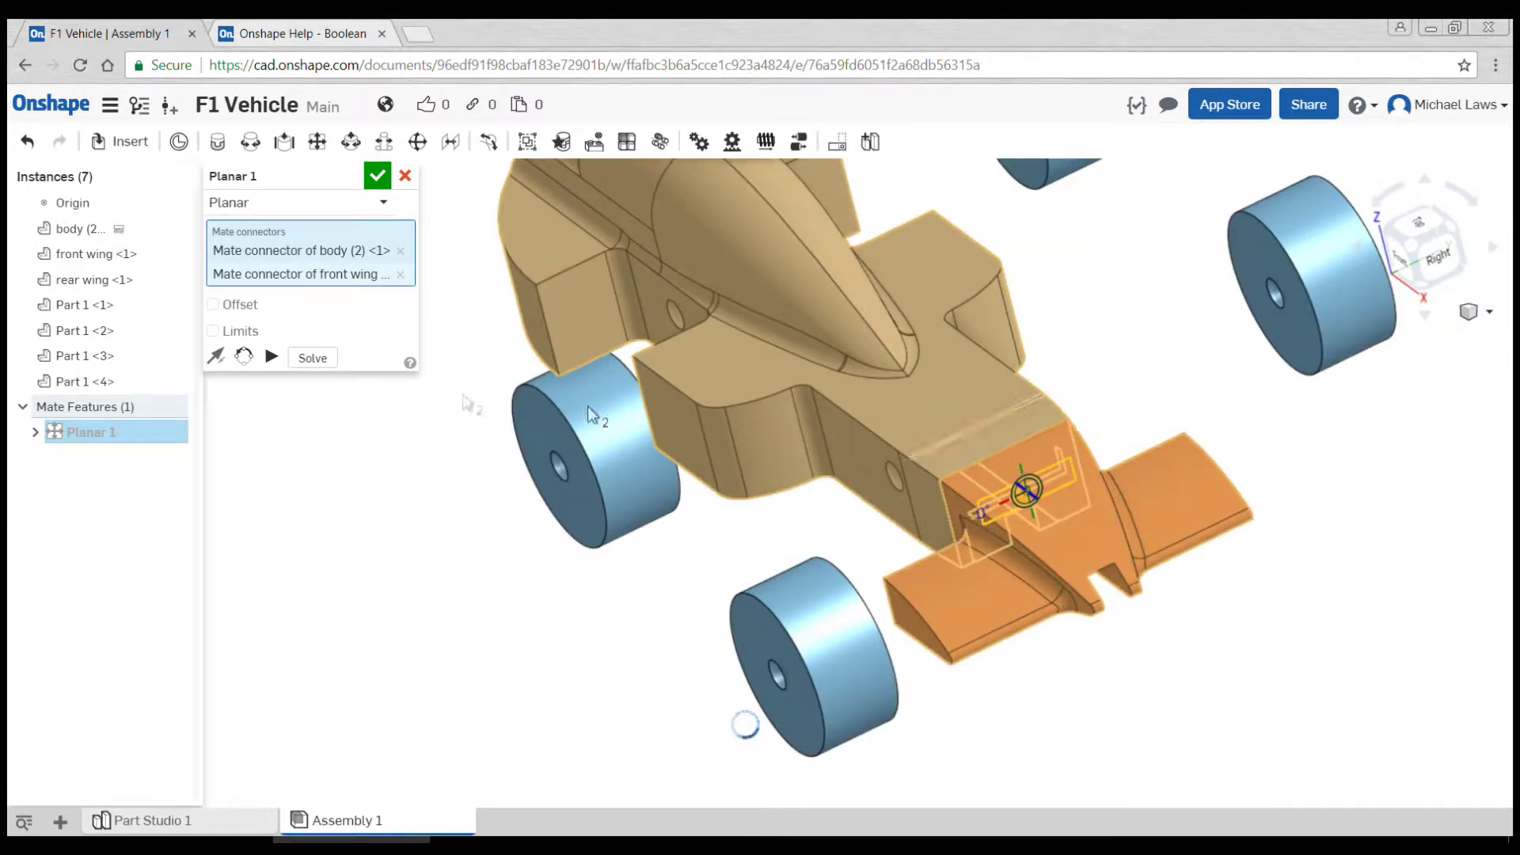
{"action": "left_click", "coordinate": [272, 358]}
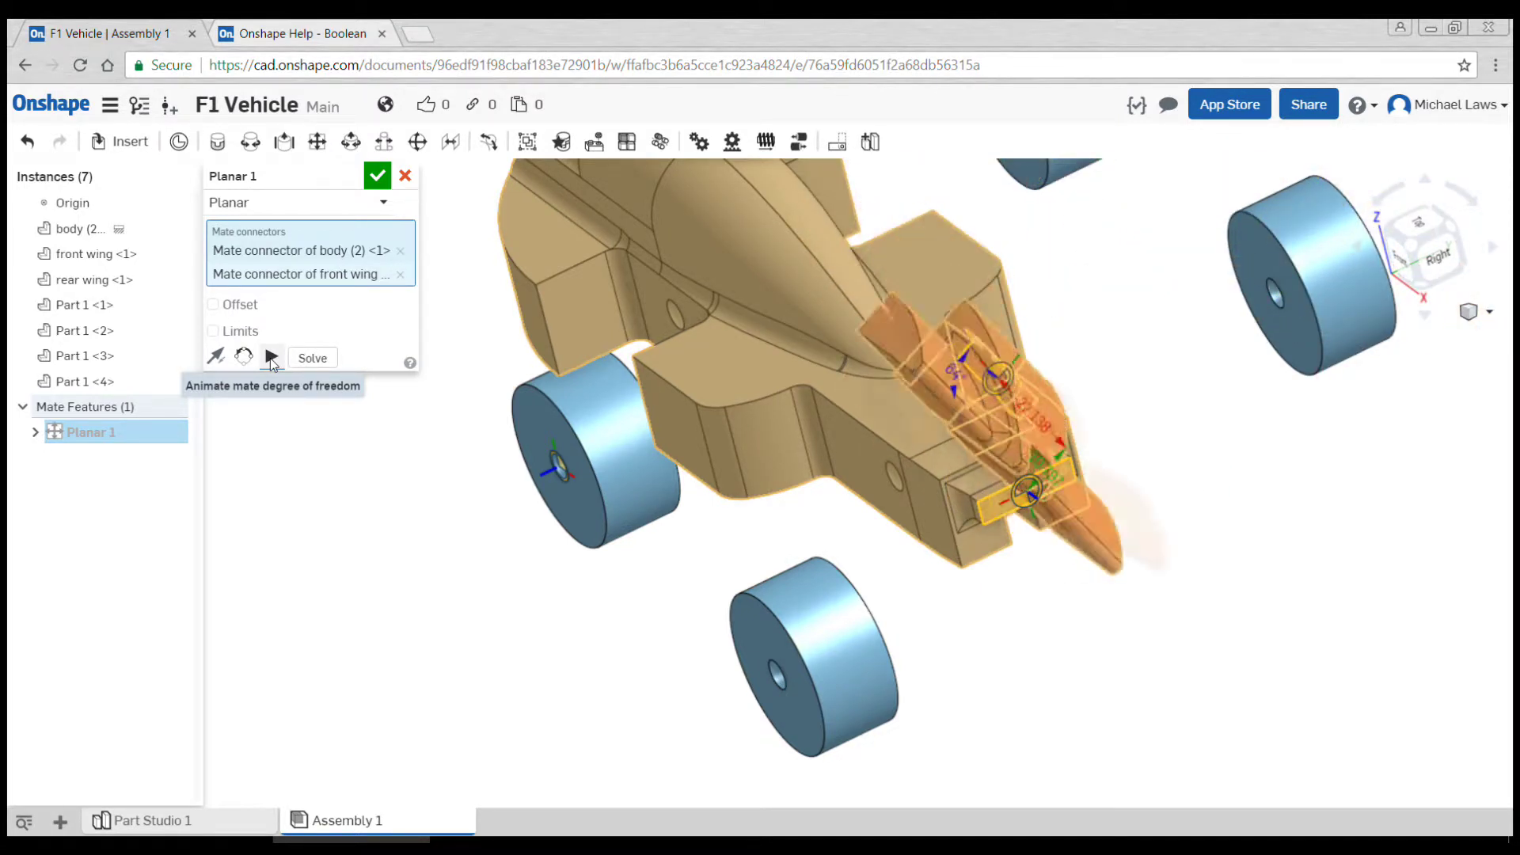
{"action": "left_click", "coordinate": [378, 176]}
Step: Drag the front wing off the nose and down beside the front wheel
{"action": "scroll", "coordinate": [790, 482], "scroll_direction": "down", "scroll_amount": 5}
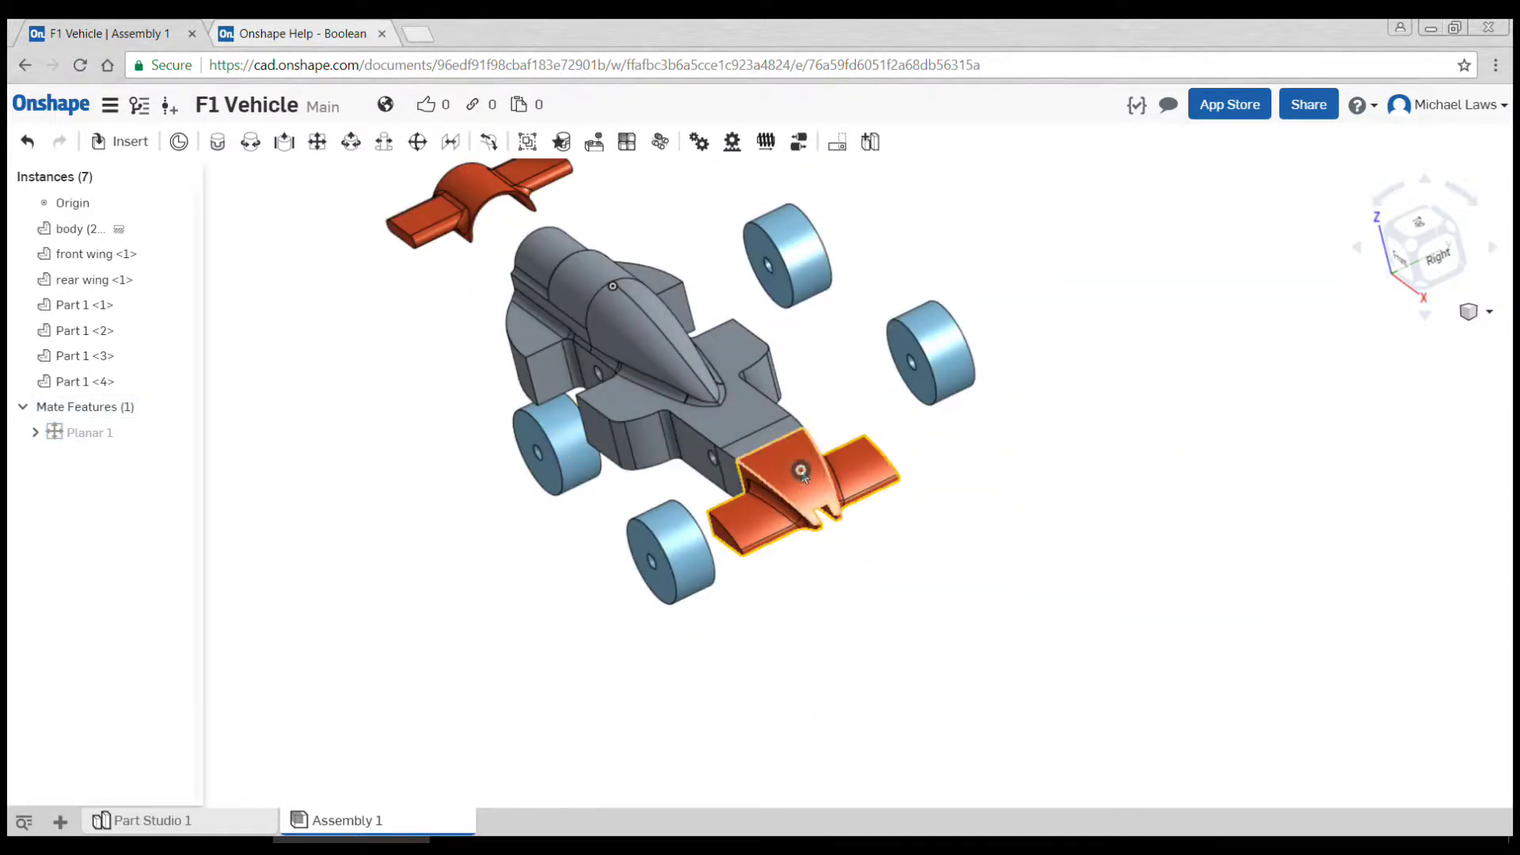
{"action": "left_click", "coordinate": [792, 475]}
{"action": "right_click_drag", "start_coordinate": [1037, 500], "coordinate": [953, 538]}
{"action": "left_click_drag", "start_coordinate": [930, 538], "coordinate": [1200, 651]}
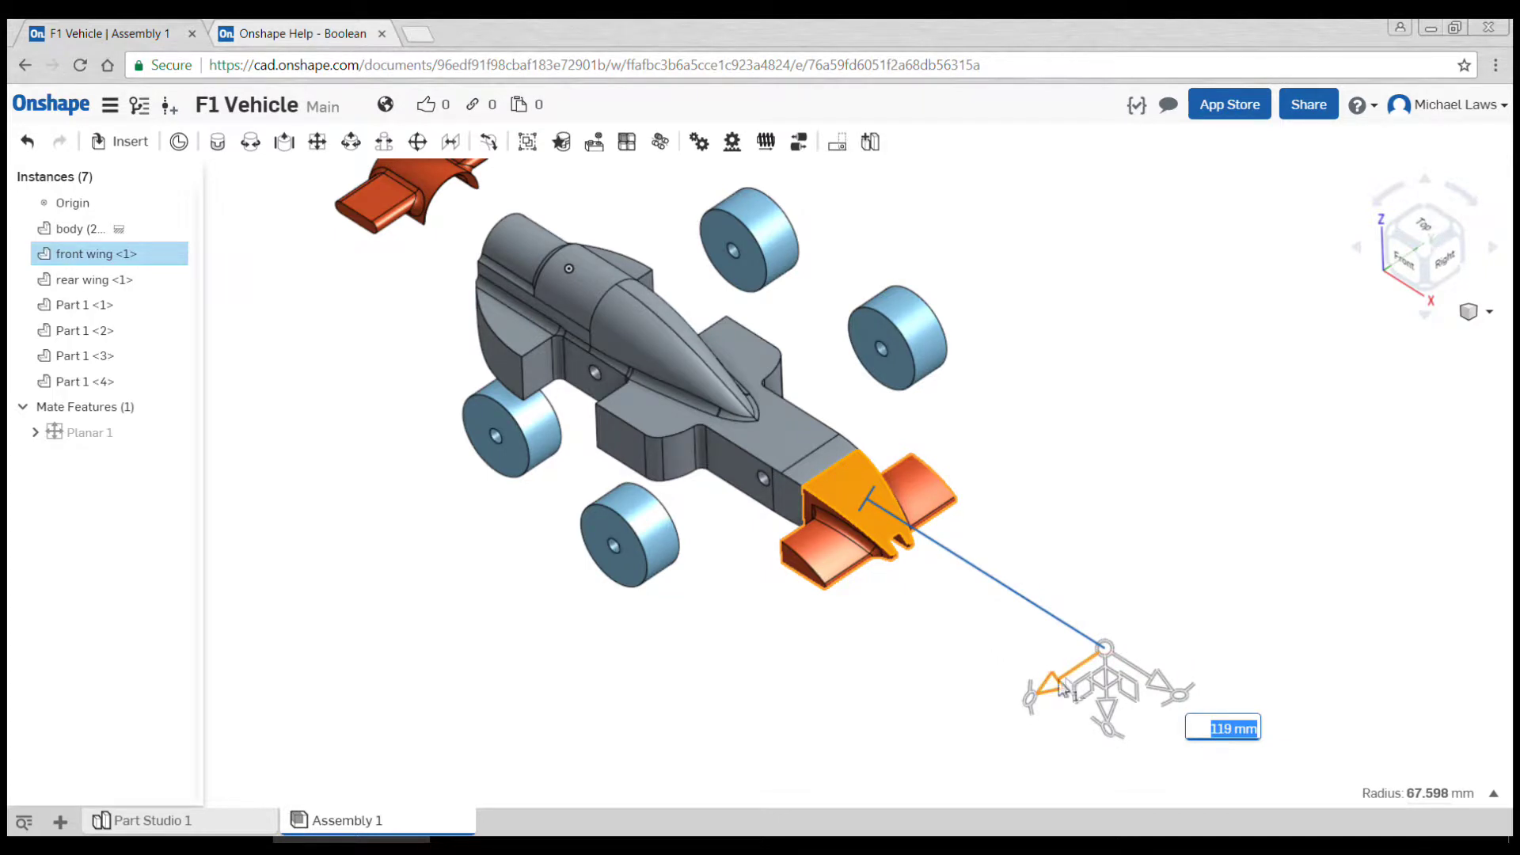
{"action": "left_click_drag", "start_coordinate": [1063, 687], "coordinate": [1042, 662]}
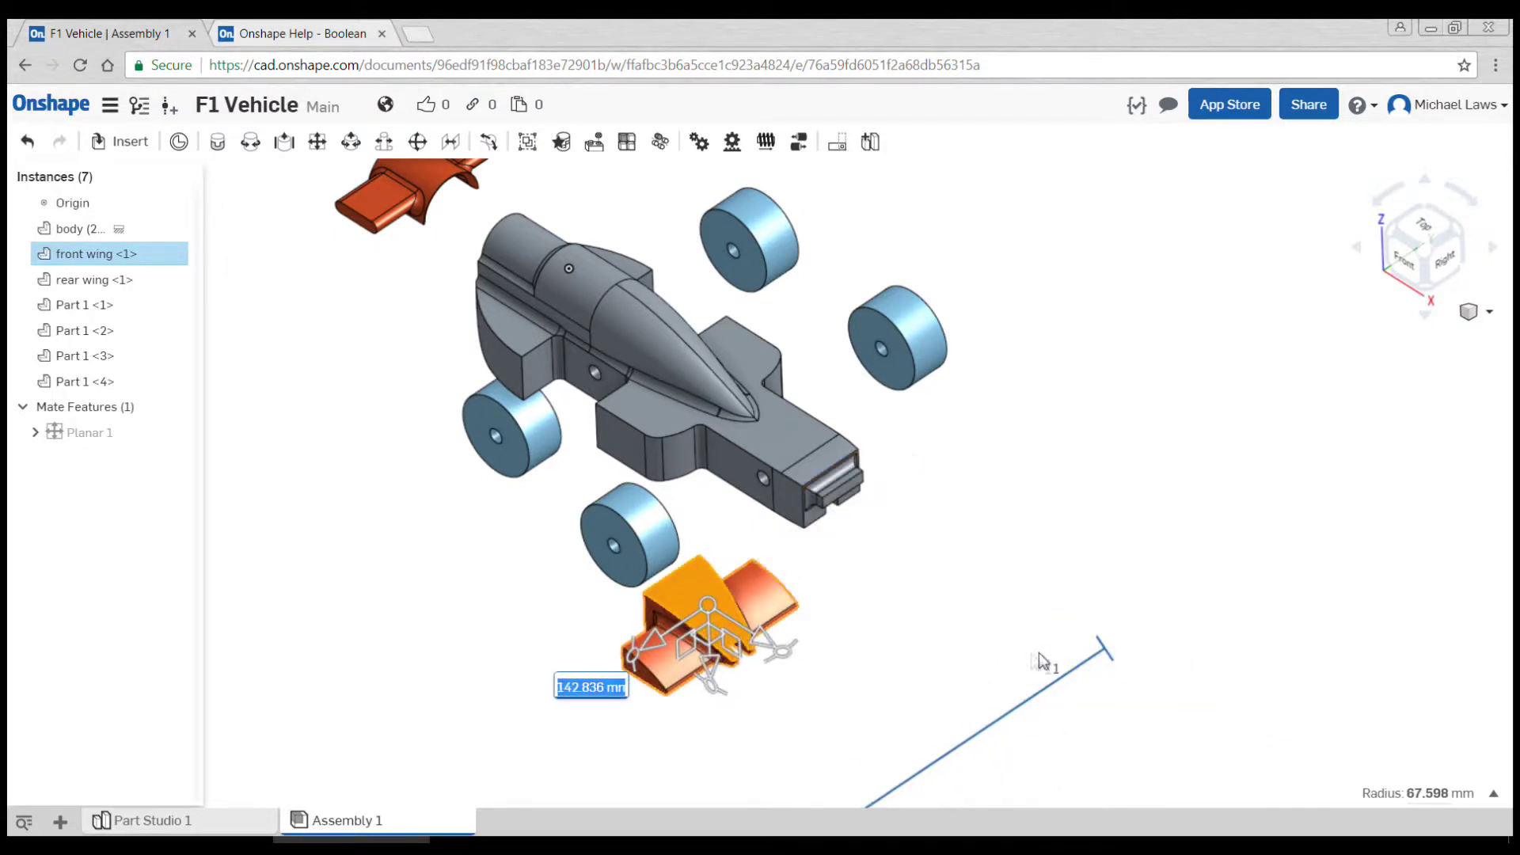
{"action": "left_click", "coordinate": [1089, 506]}
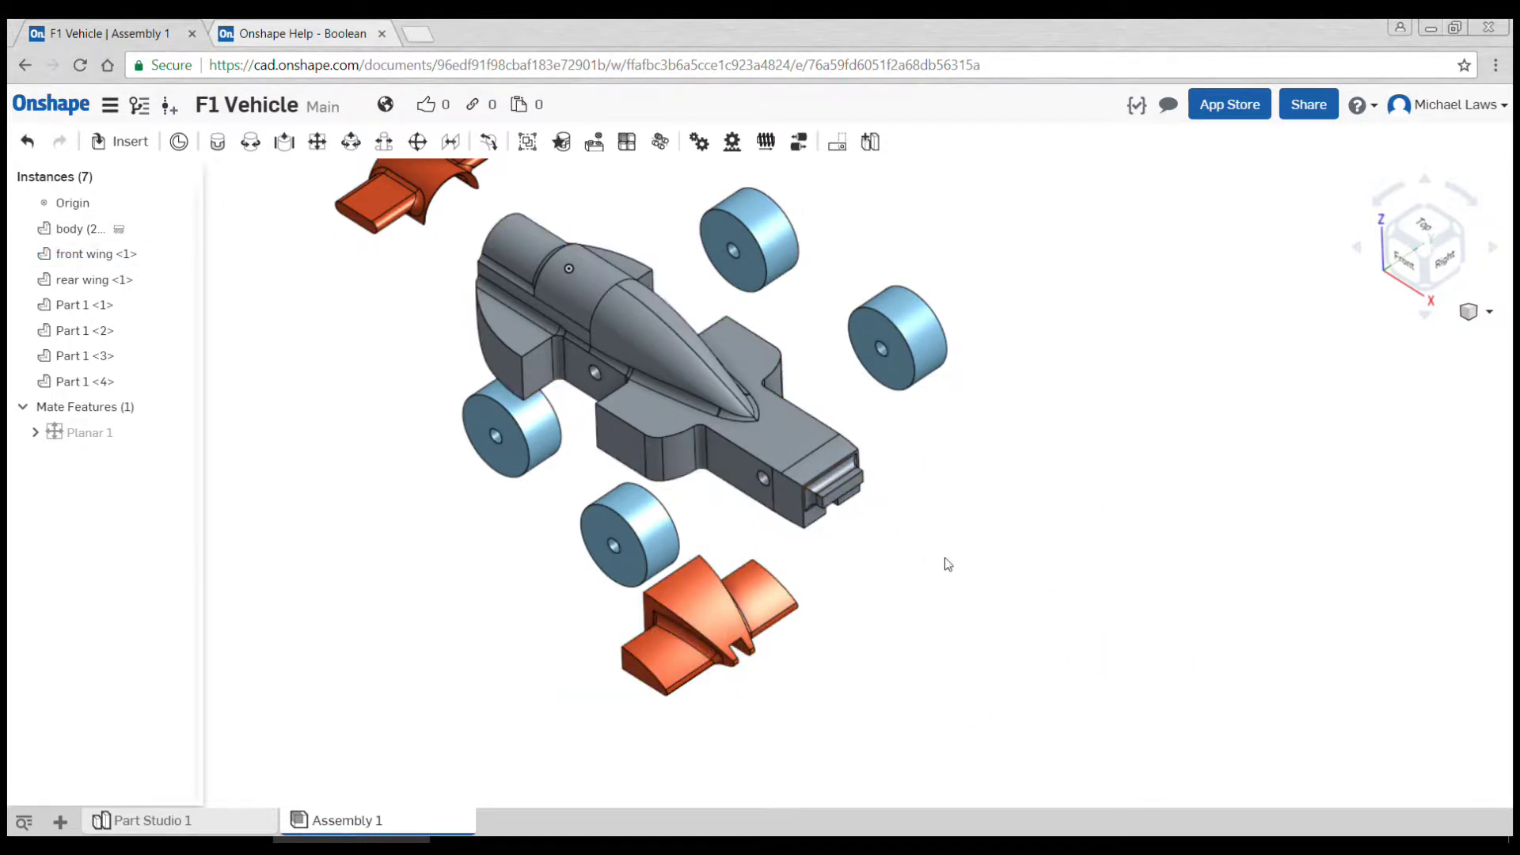
{"action": "right_click_drag", "start_coordinate": [879, 567], "coordinate": [1034, 569]}
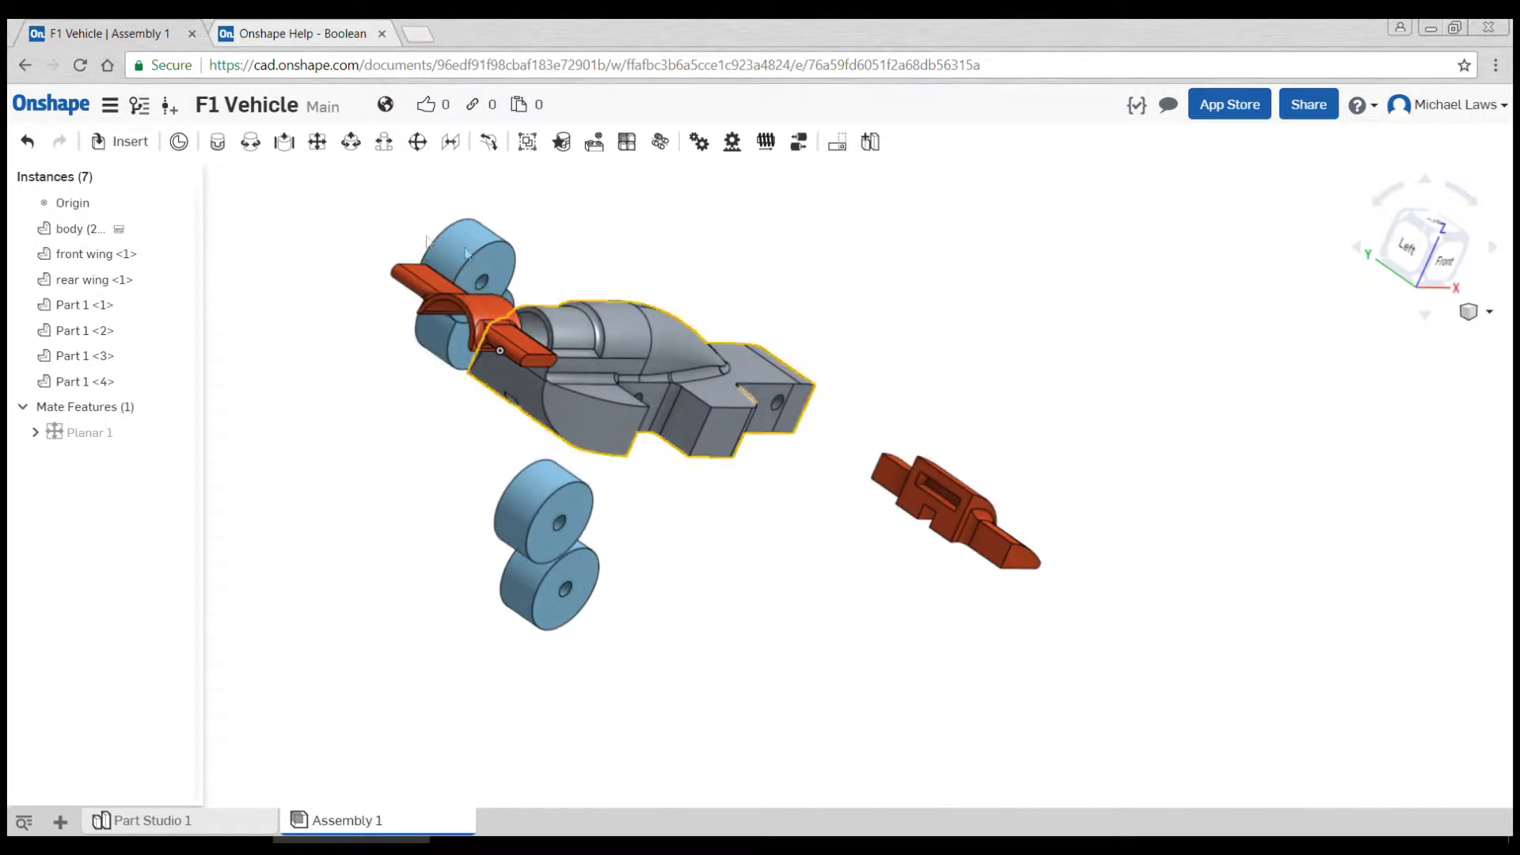
{"action": "left_click", "coordinate": [318, 149]}
{"action": "scroll", "coordinate": [1029, 570], "scroll_direction": "down", "scroll_amount": 10}
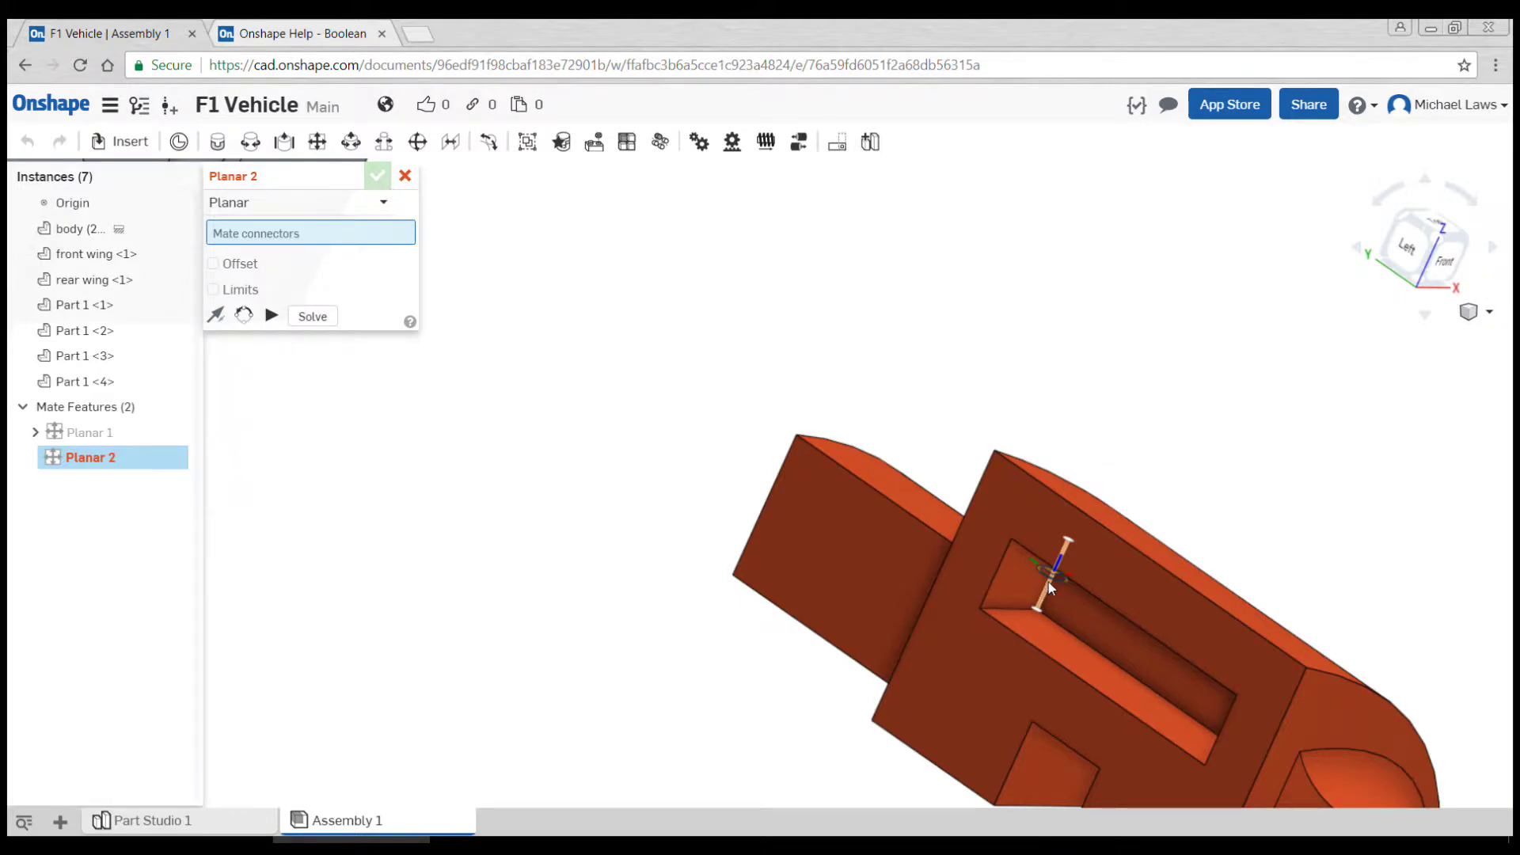
Step: Seat the front wing's slot connector on the body nose in Planar 2, reoriented to face forward
{"action": "left_click", "coordinate": [1048, 582]}
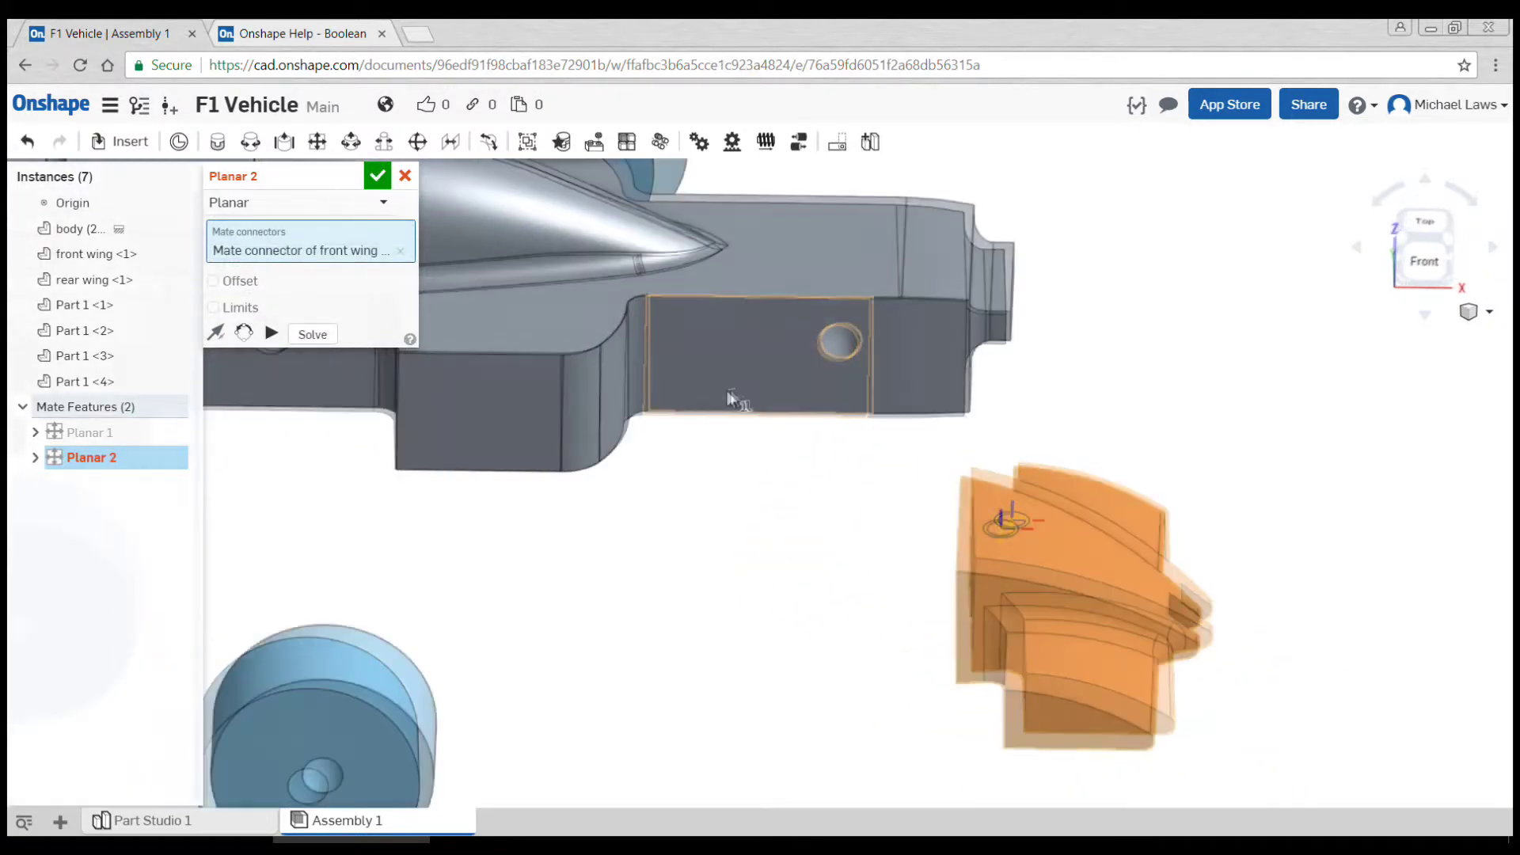
{"action": "right_click_drag", "start_coordinate": [1092, 329], "coordinate": [1029, 321]}
{"action": "scroll", "coordinate": [968, 301], "scroll_direction": "down", "scroll_amount": 8}
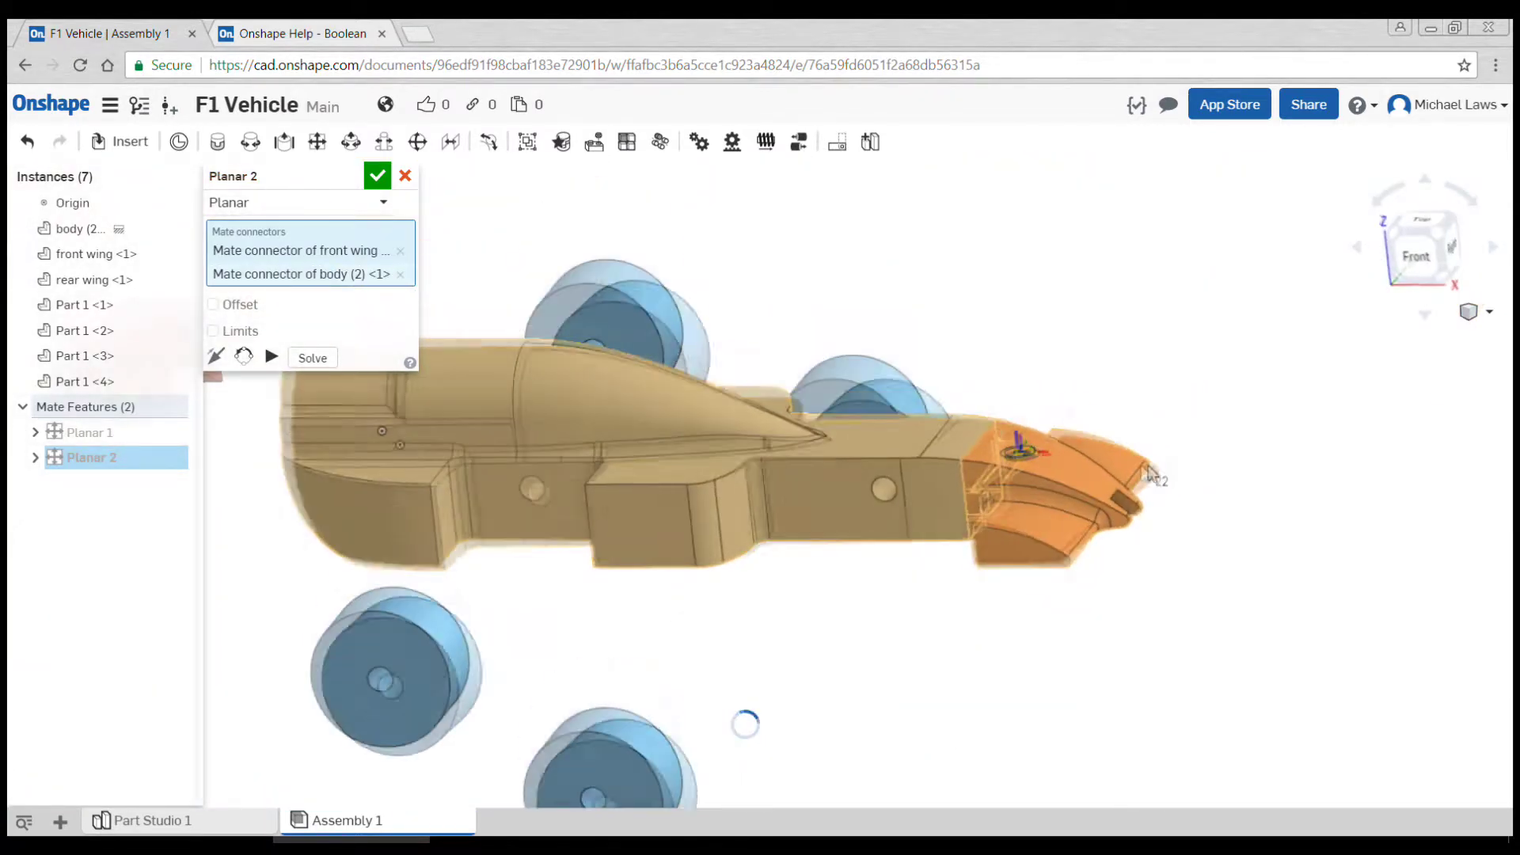
{"action": "left_click", "coordinate": [218, 357]}
{"action": "left_click", "coordinate": [219, 357]}
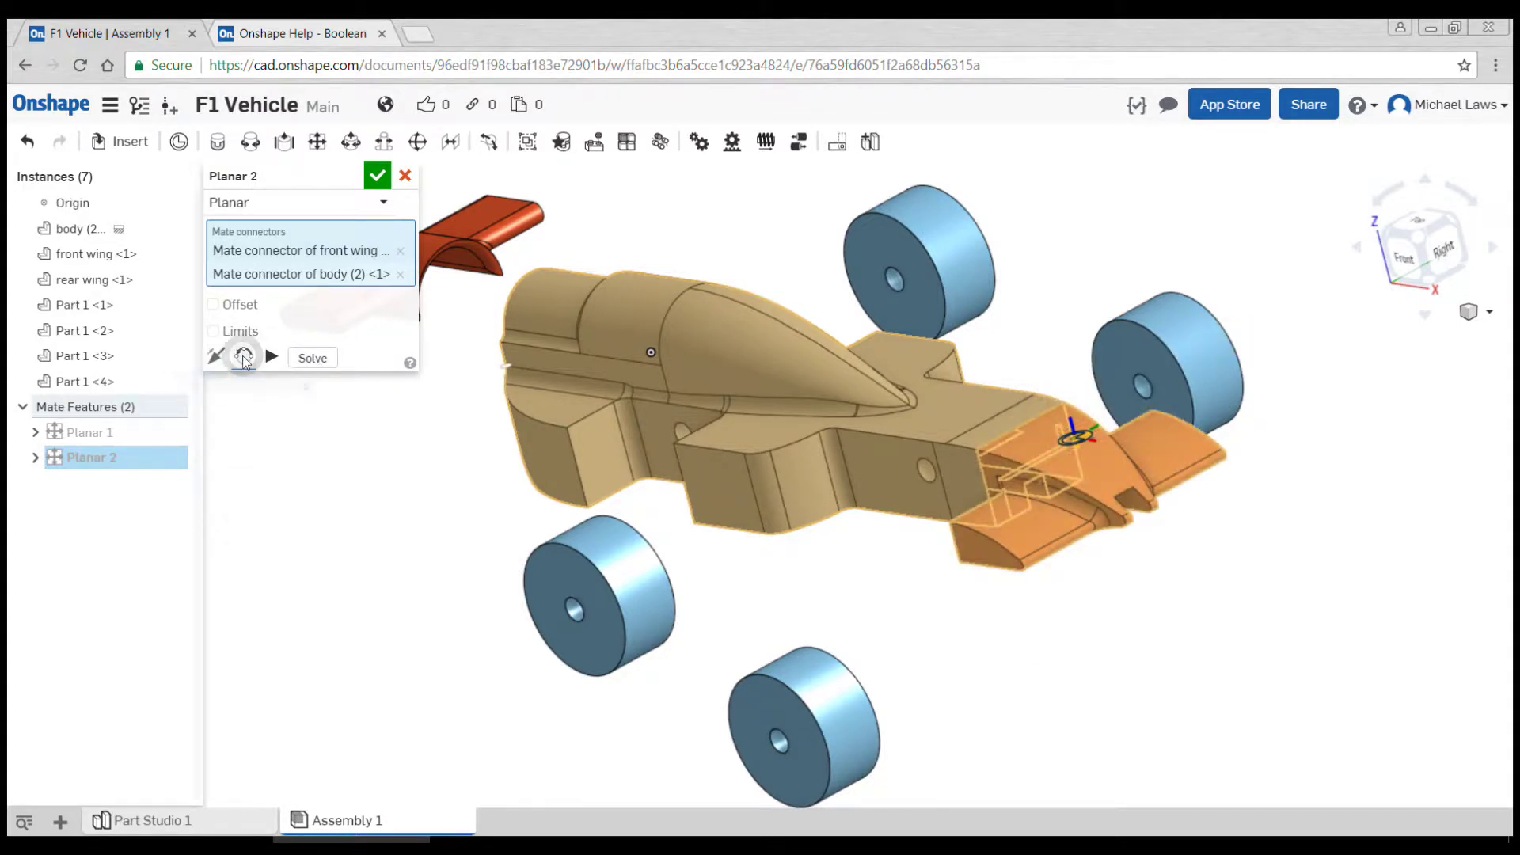
{"action": "left_click", "coordinate": [244, 357]}
{"action": "left_click", "coordinate": [244, 357]}
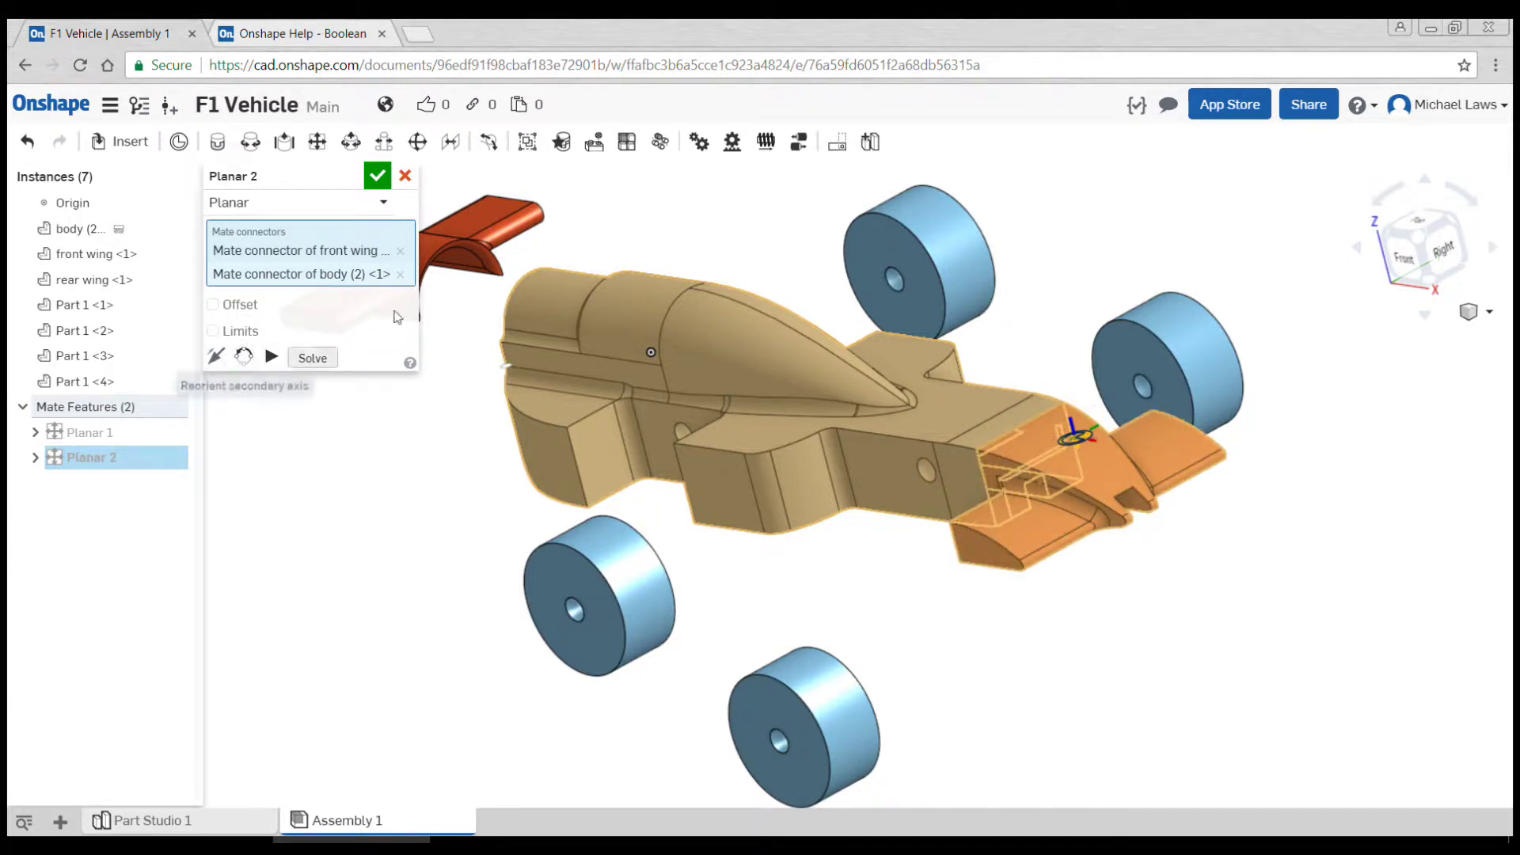
{"action": "left_click", "coordinate": [377, 176]}
{"action": "right_click_drag", "start_coordinate": [405, 478], "coordinate": [367, 530]}
Step: Delete the Planar 2 mate and return the view to isometric
{"action": "right_click", "coordinate": [102, 461]}
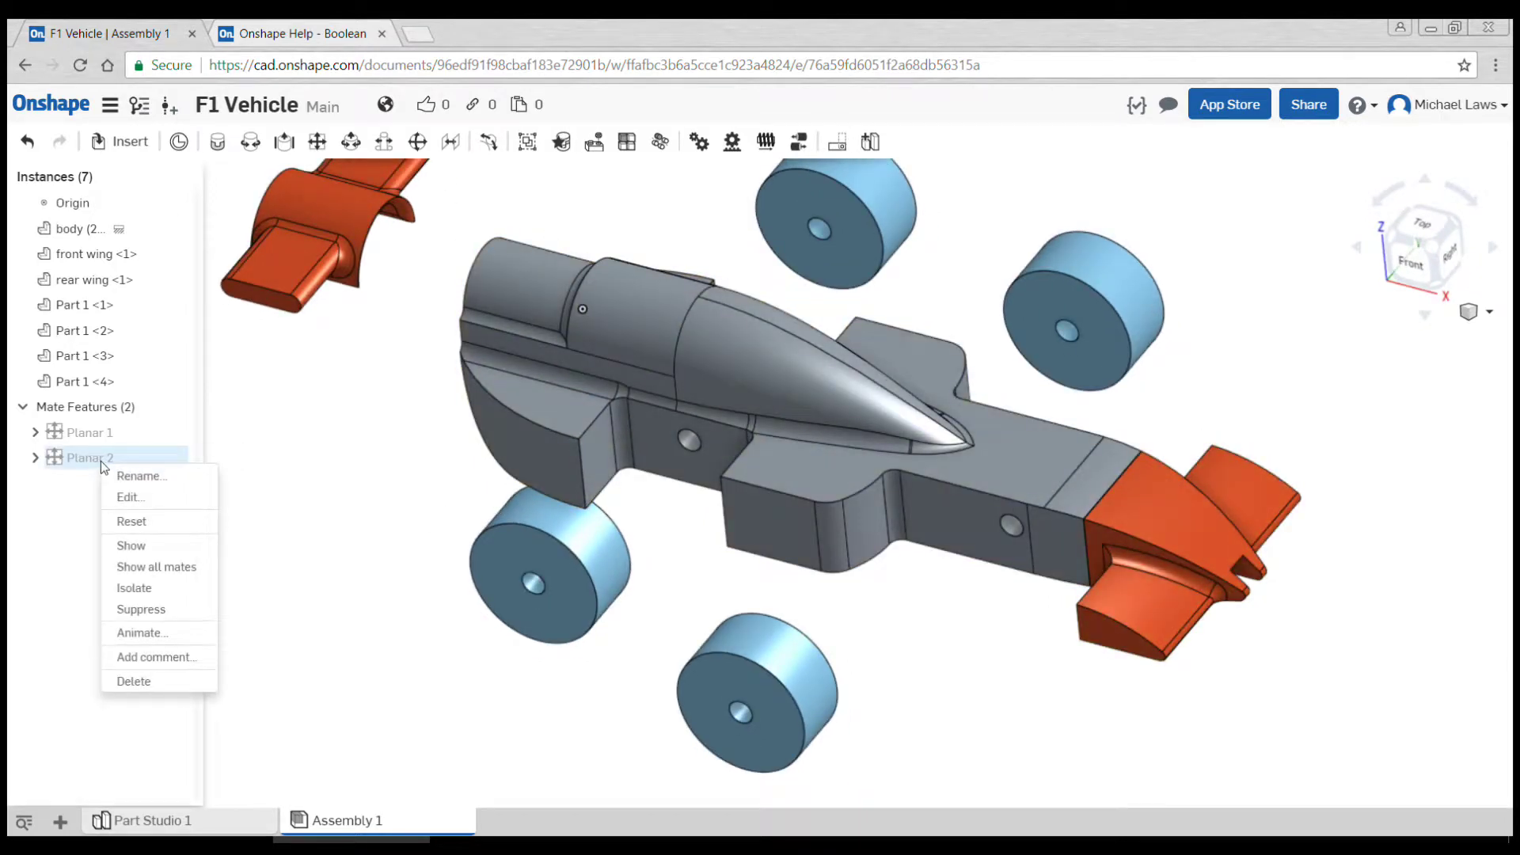
{"action": "left_click", "coordinate": [134, 681]}
{"action": "scroll", "coordinate": [464, 568], "scroll_direction": "down", "scroll_amount": 3}
{"action": "right_click_drag", "start_coordinate": [512, 492], "coordinate": [595, 463]}
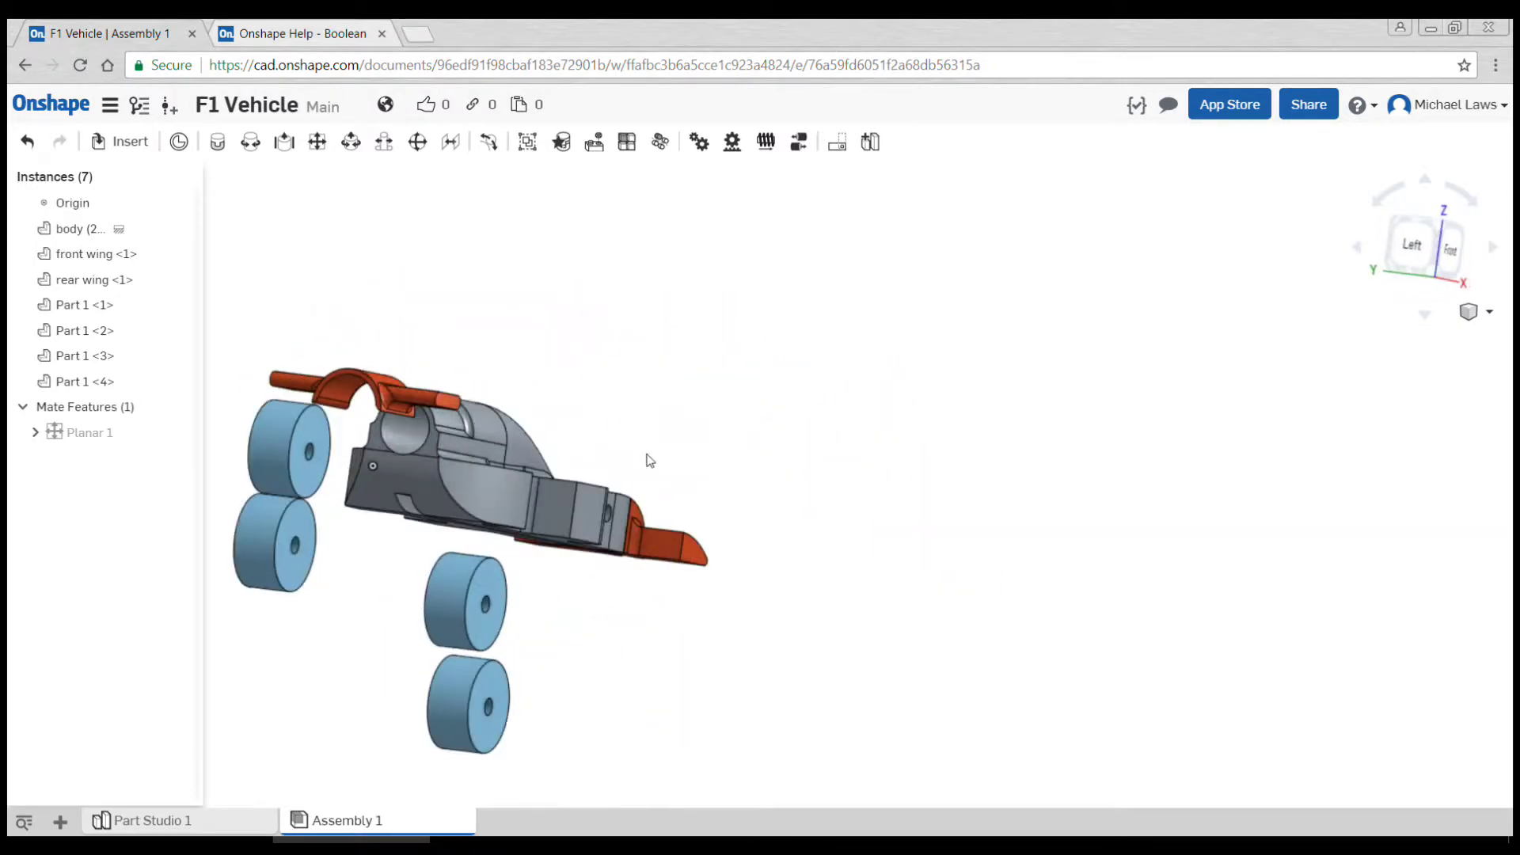
{"action": "key", "text": "shift+7"}
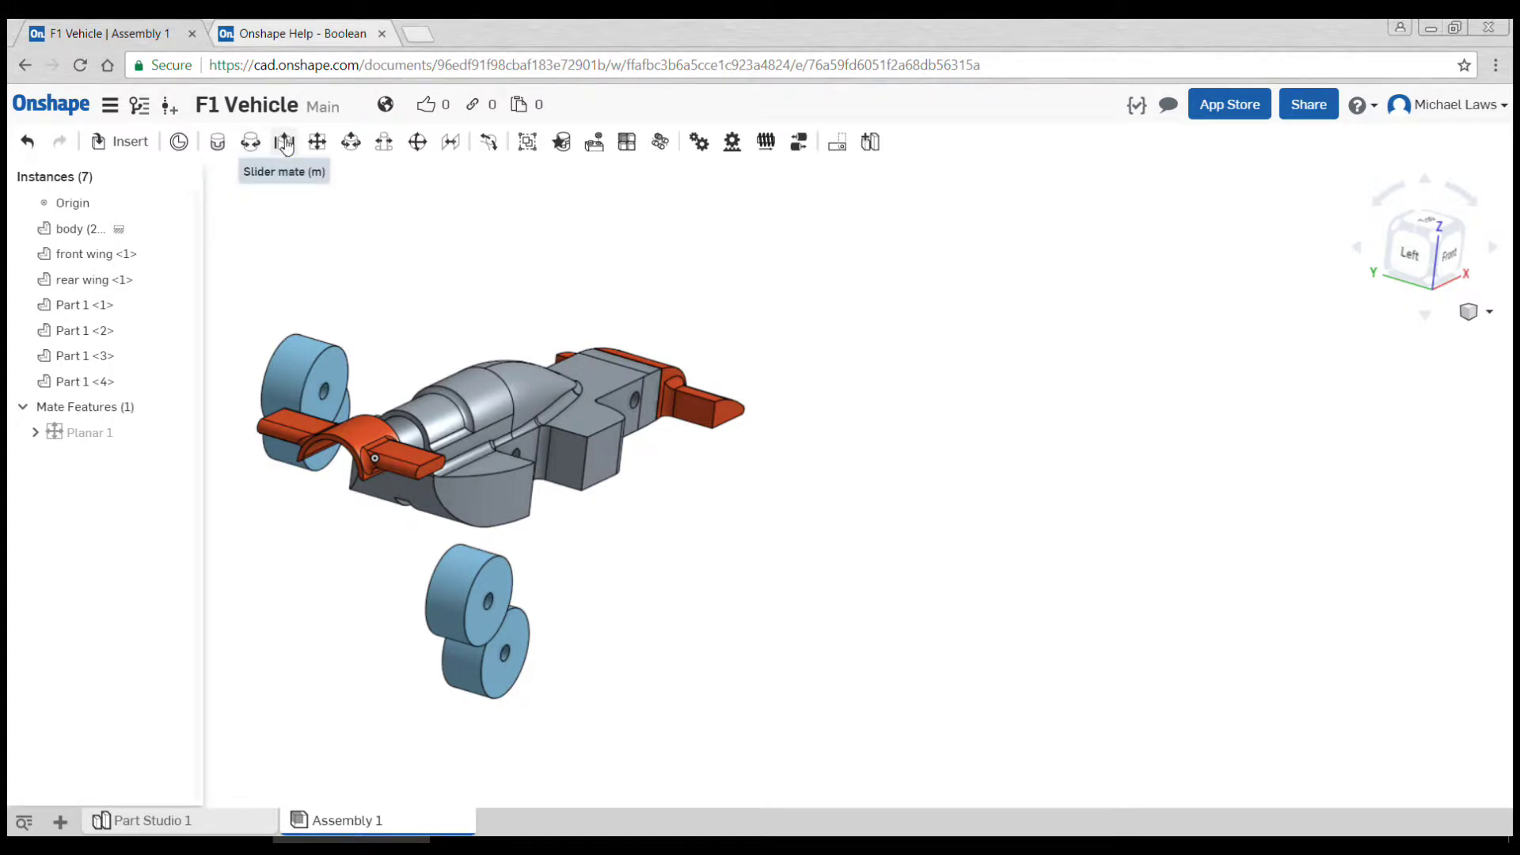
Step: Create Slider 1 between the rear wing's arch connector and the body's connector, then slide the wing
{"action": "left_click", "coordinate": [286, 144]}
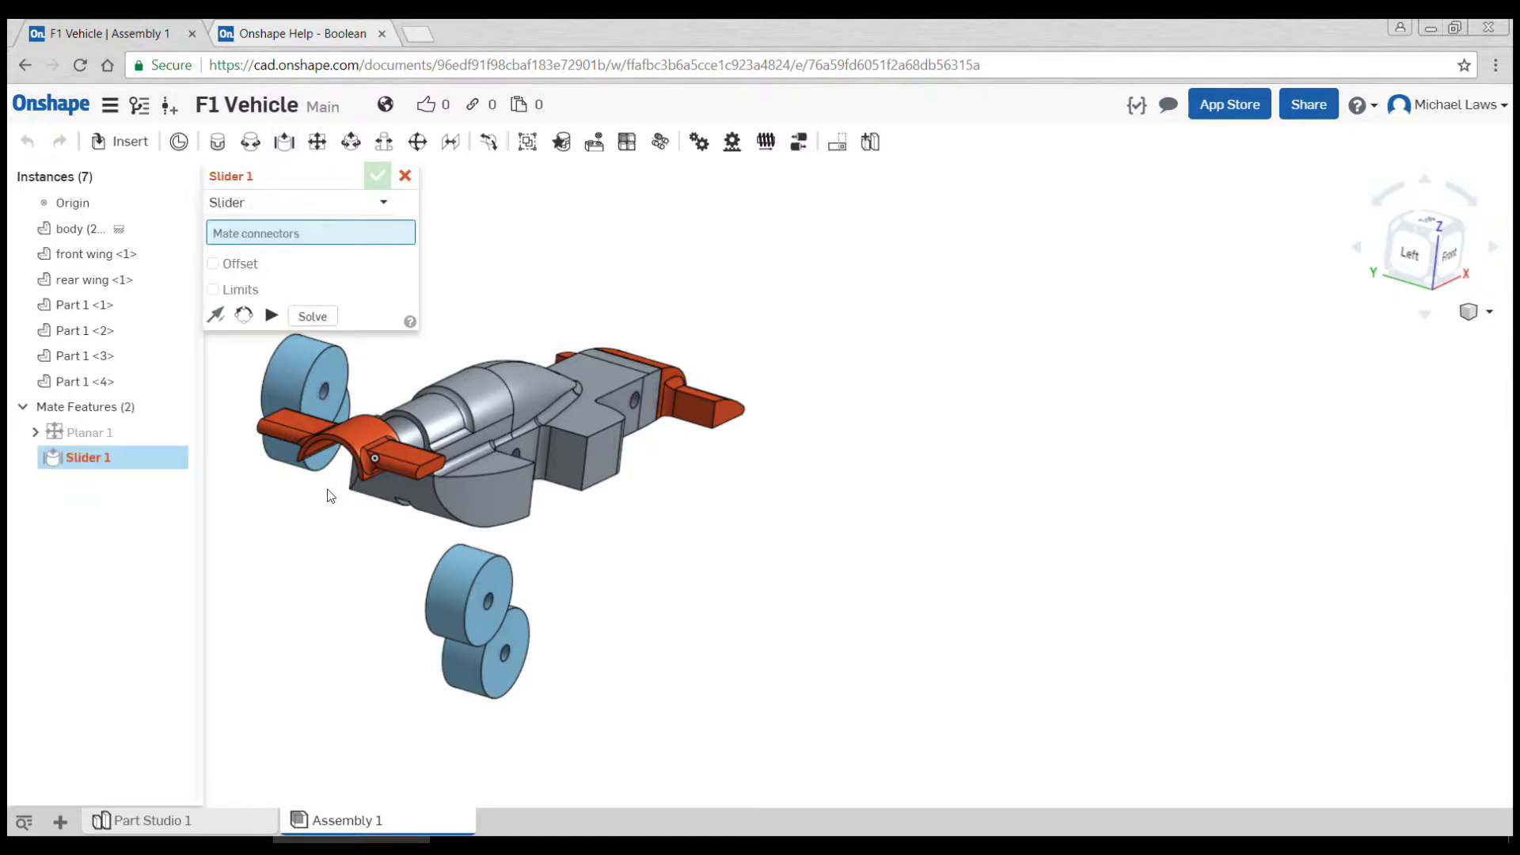
{"action": "scroll", "coordinate": [331, 496], "scroll_direction": "up", "scroll_amount": 6}
{"action": "scroll", "coordinate": [731, 357], "scroll_direction": "up", "scroll_amount": 2}
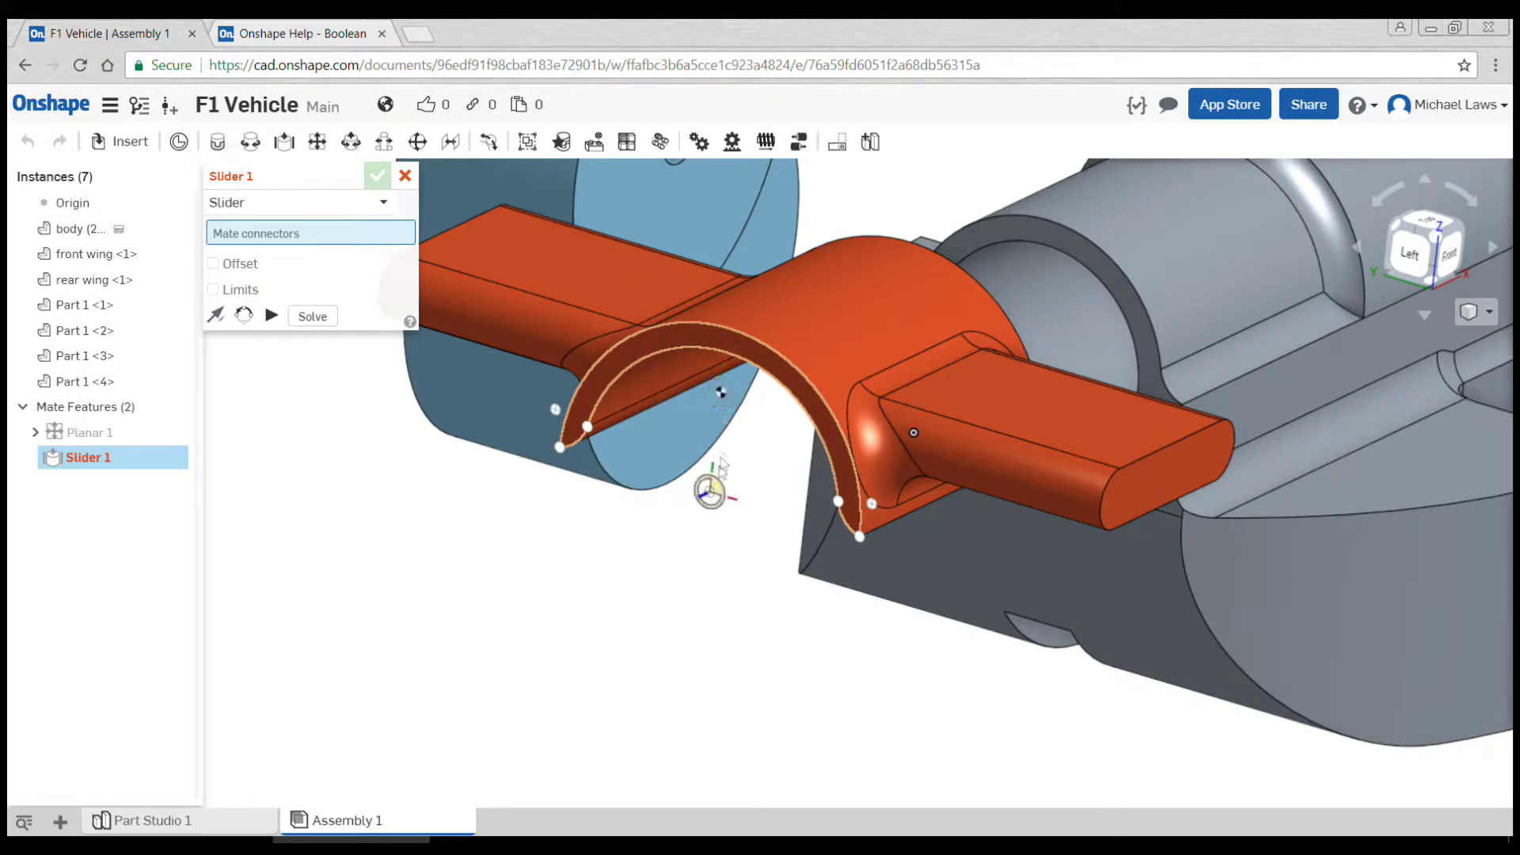
{"action": "left_click", "coordinate": [712, 493]}
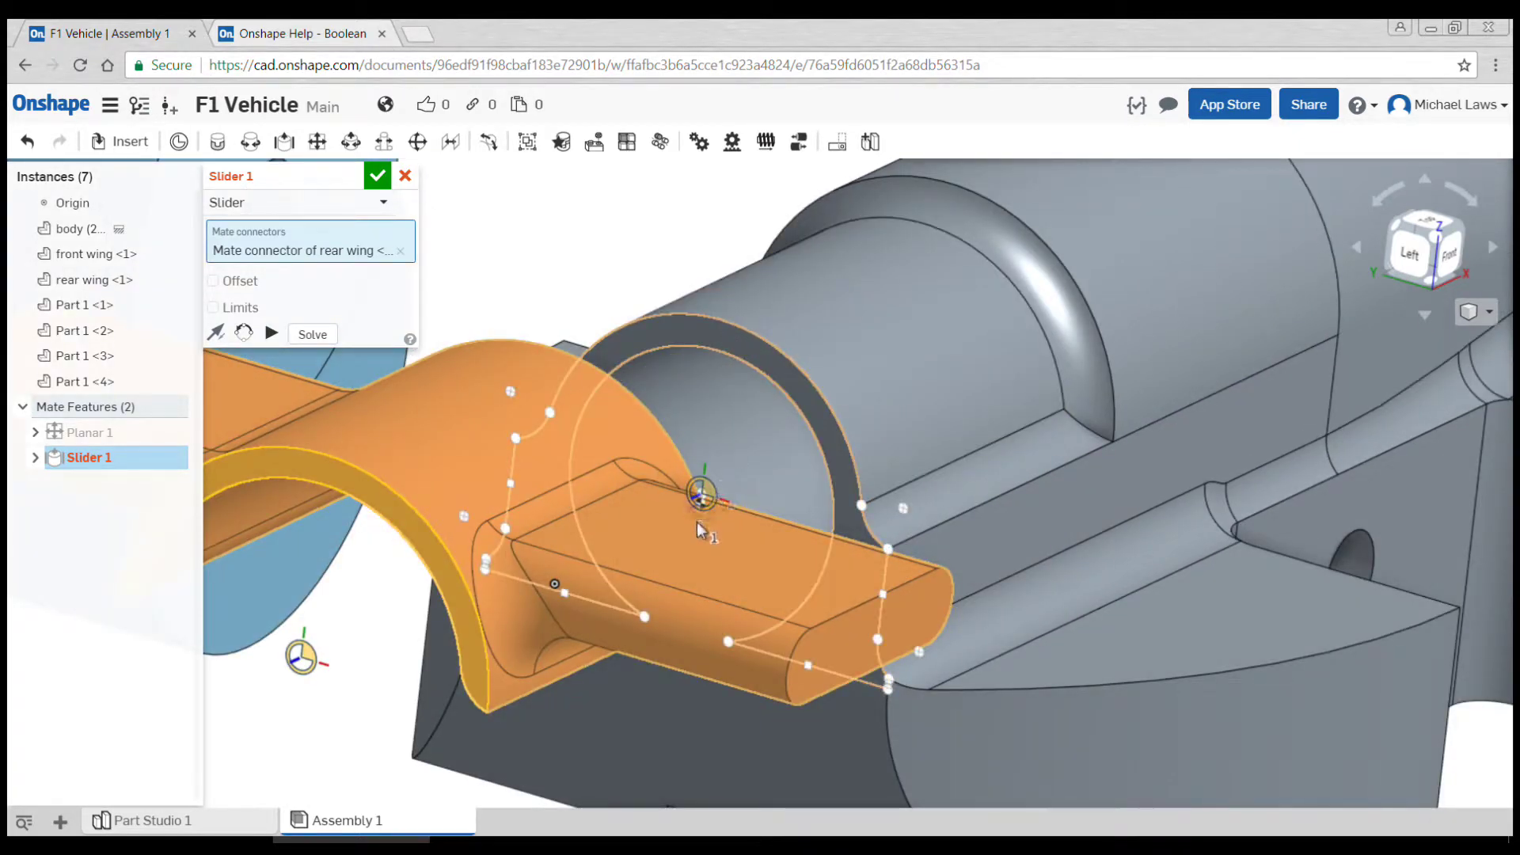
{"action": "left_click", "coordinate": [762, 464]}
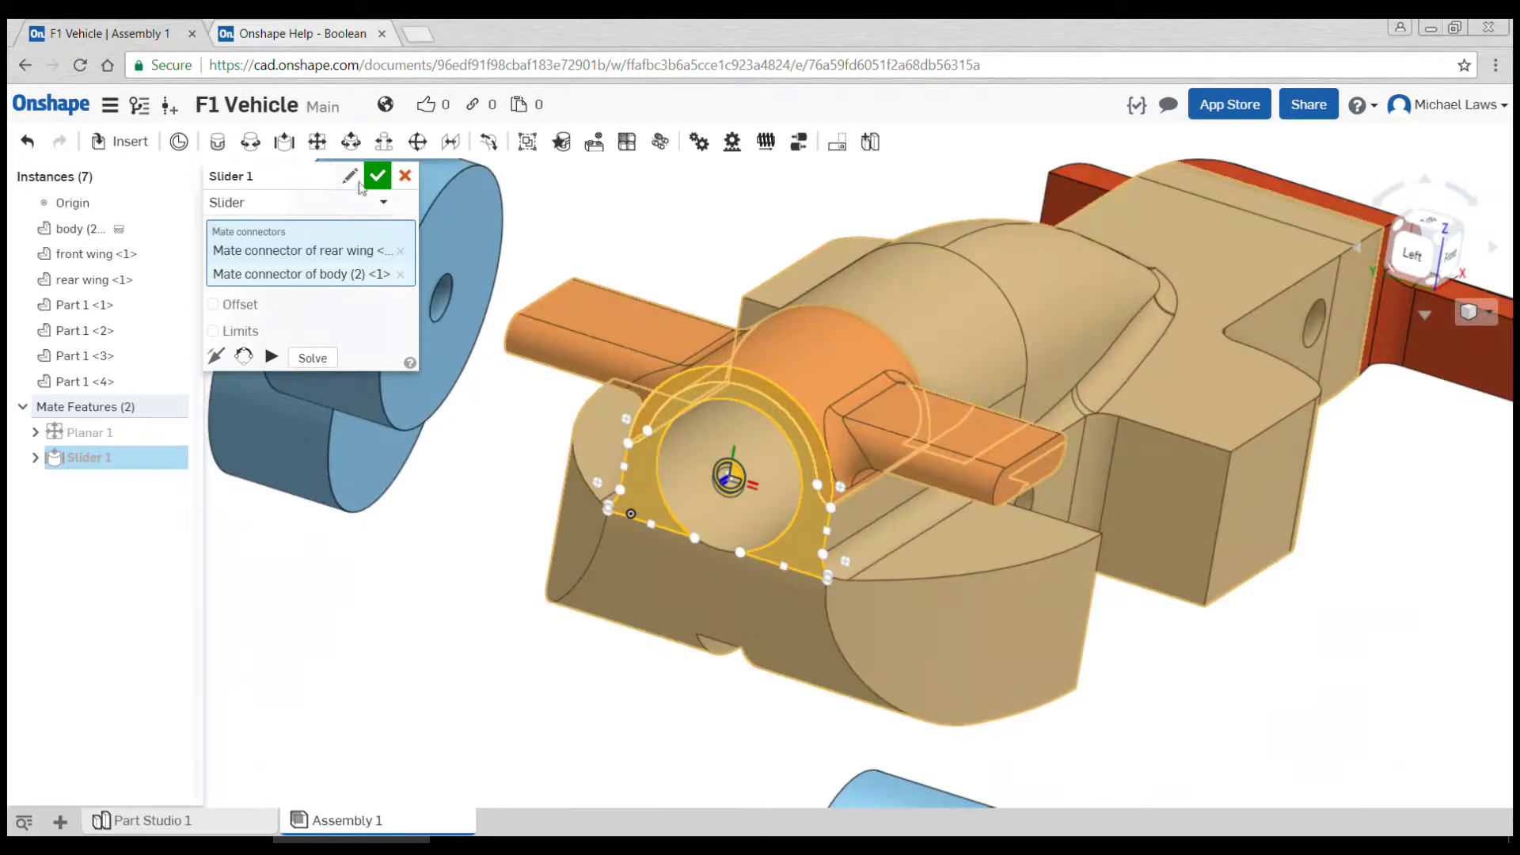
{"action": "left_click", "coordinate": [377, 176]}
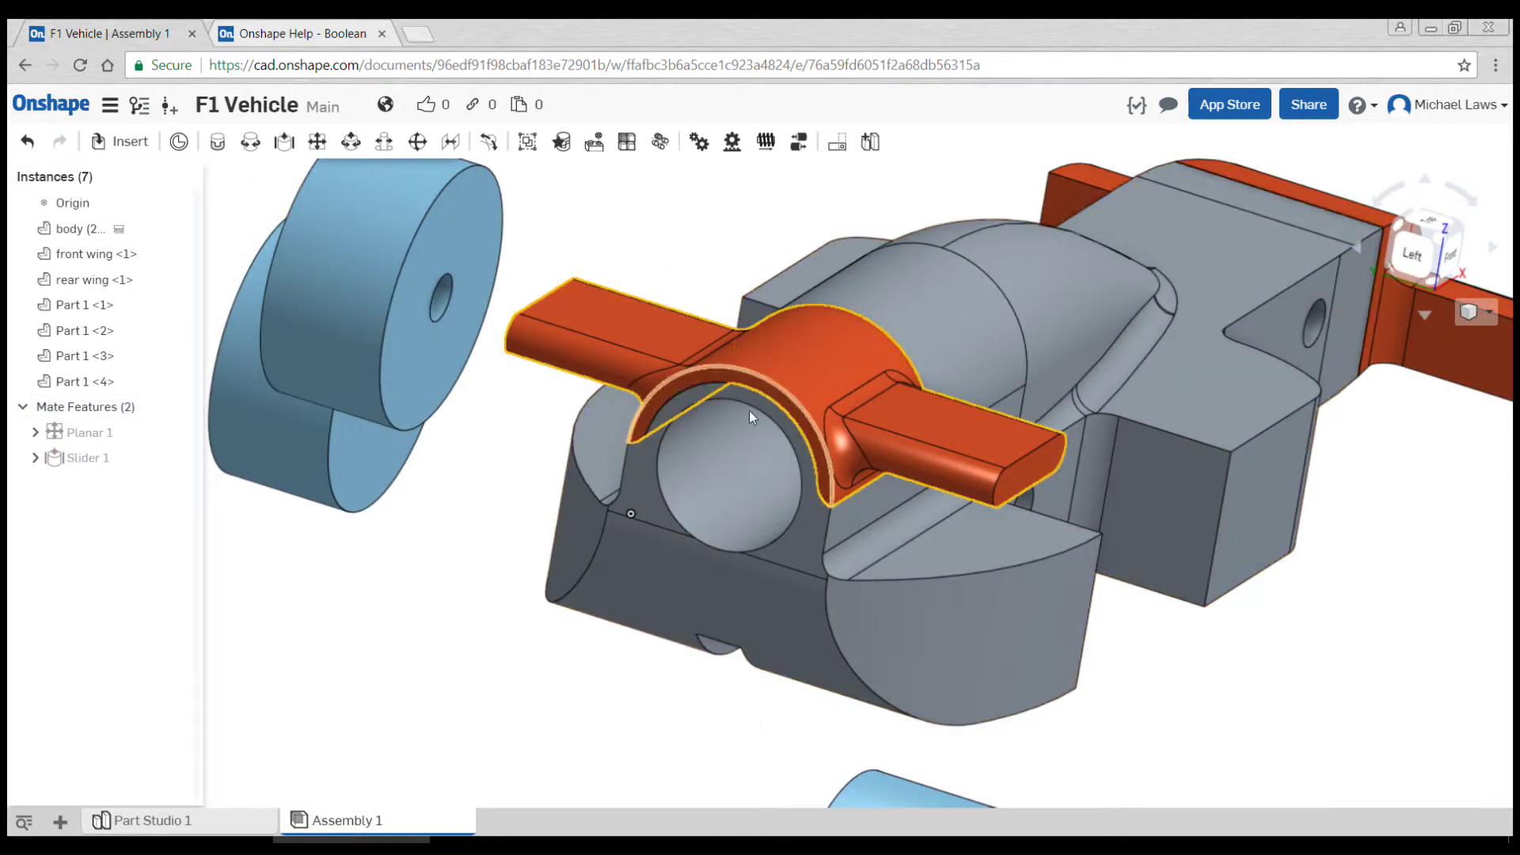
{"action": "scroll", "coordinate": [749, 411], "scroll_direction": "down", "scroll_amount": 3}
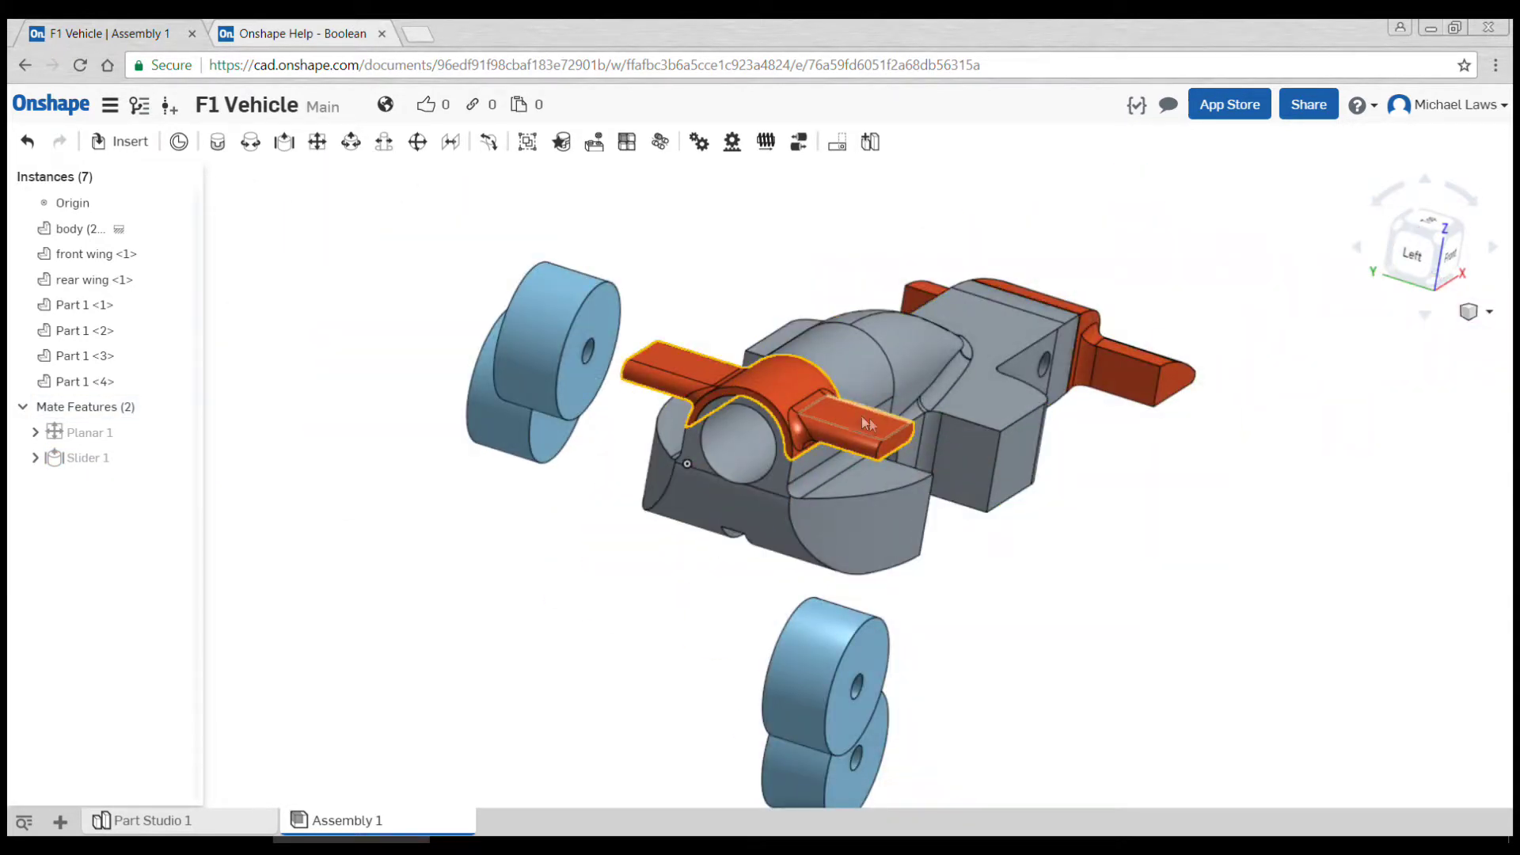
{"action": "left_click_drag", "start_coordinate": [870, 420], "coordinate": [867, 388]}
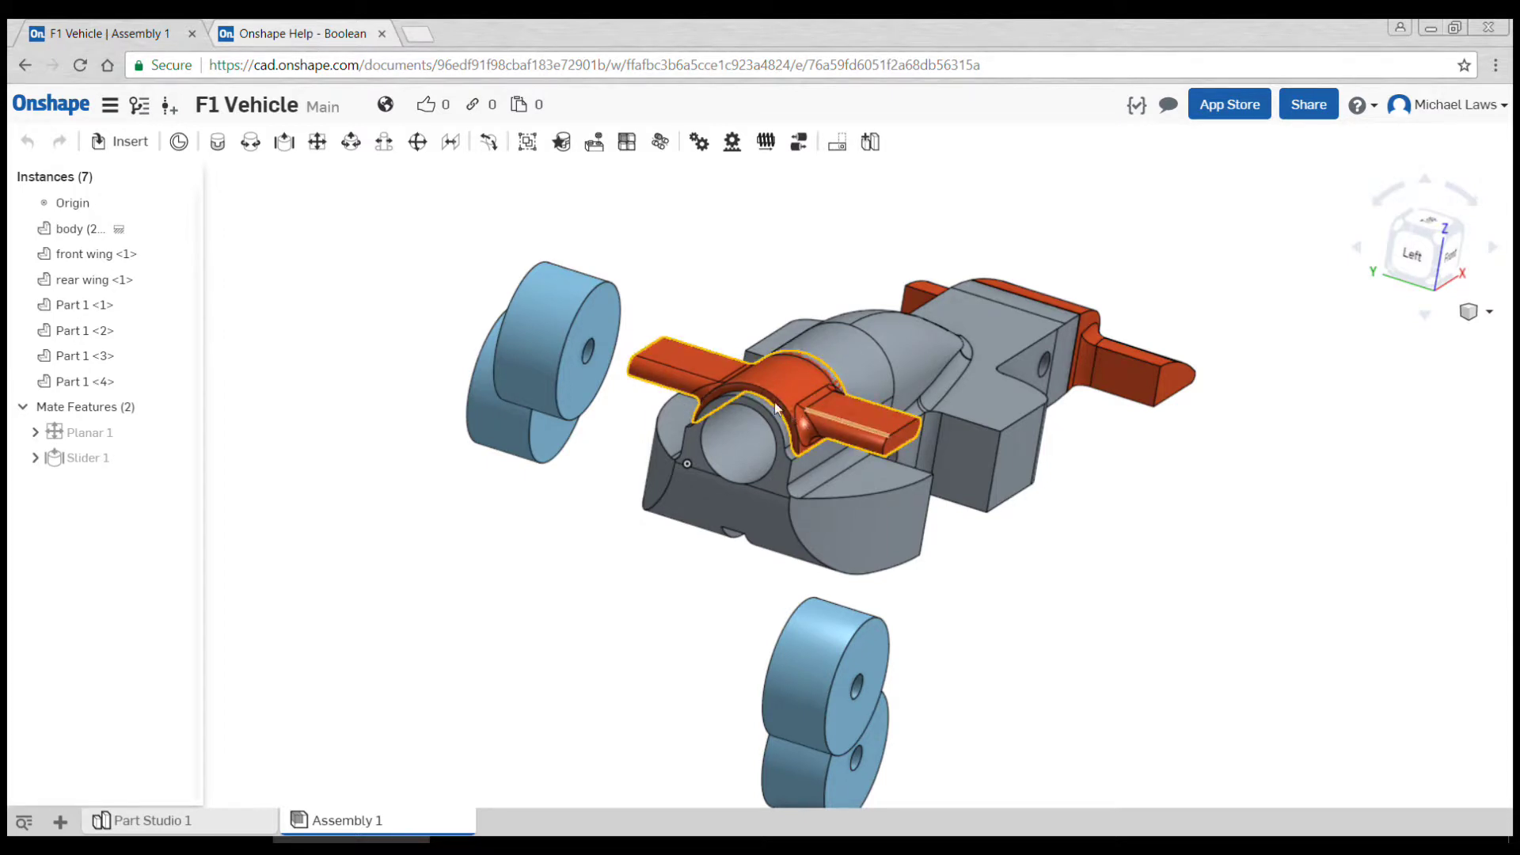
{"action": "left_click", "coordinate": [28, 142]}
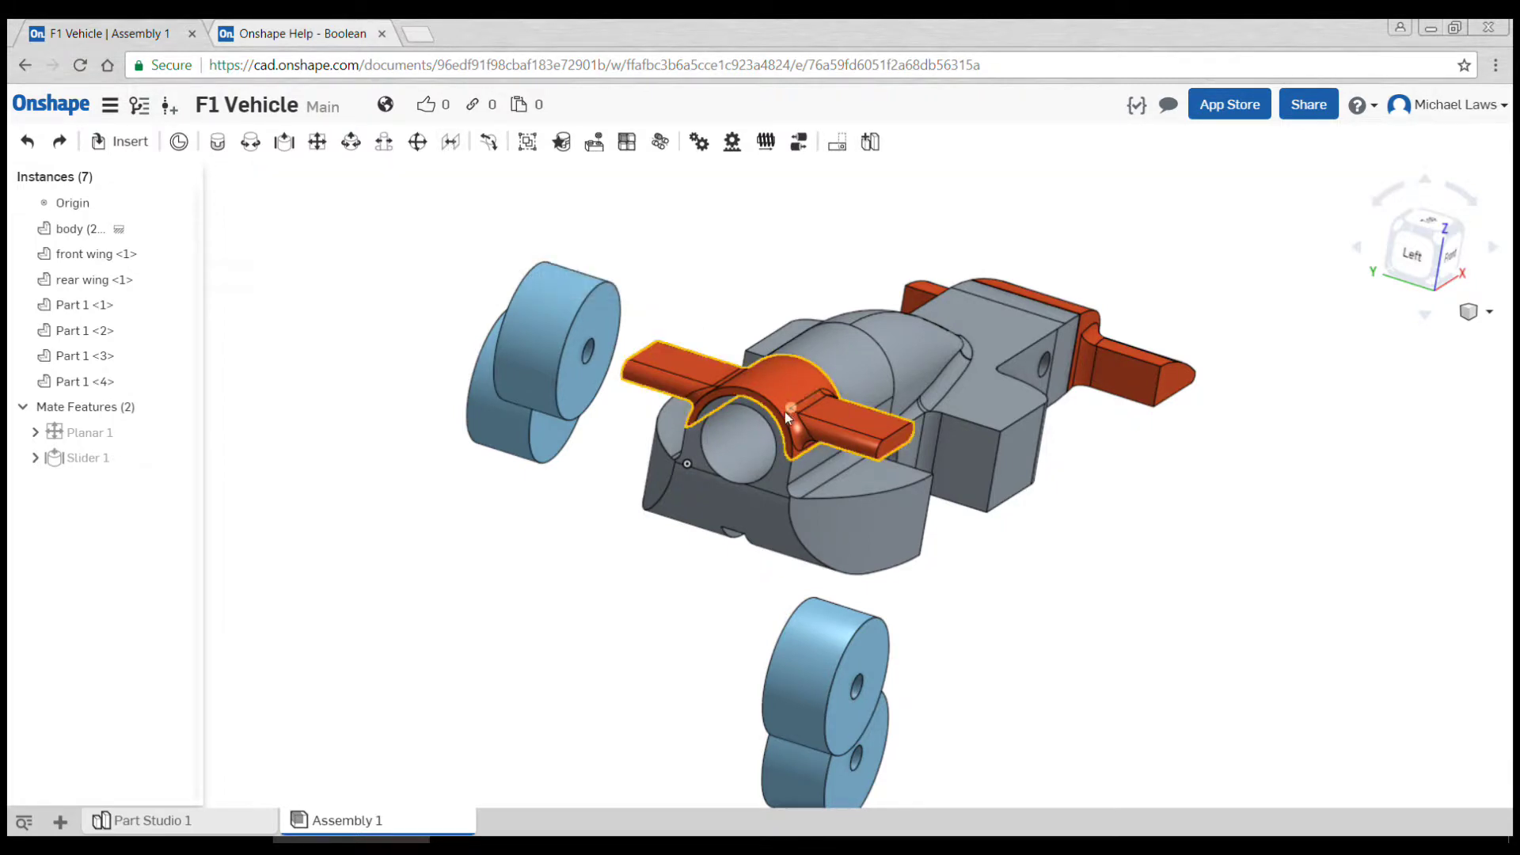
{"action": "scroll", "coordinate": [896, 491], "scroll_direction": "up", "scroll_amount": 3}
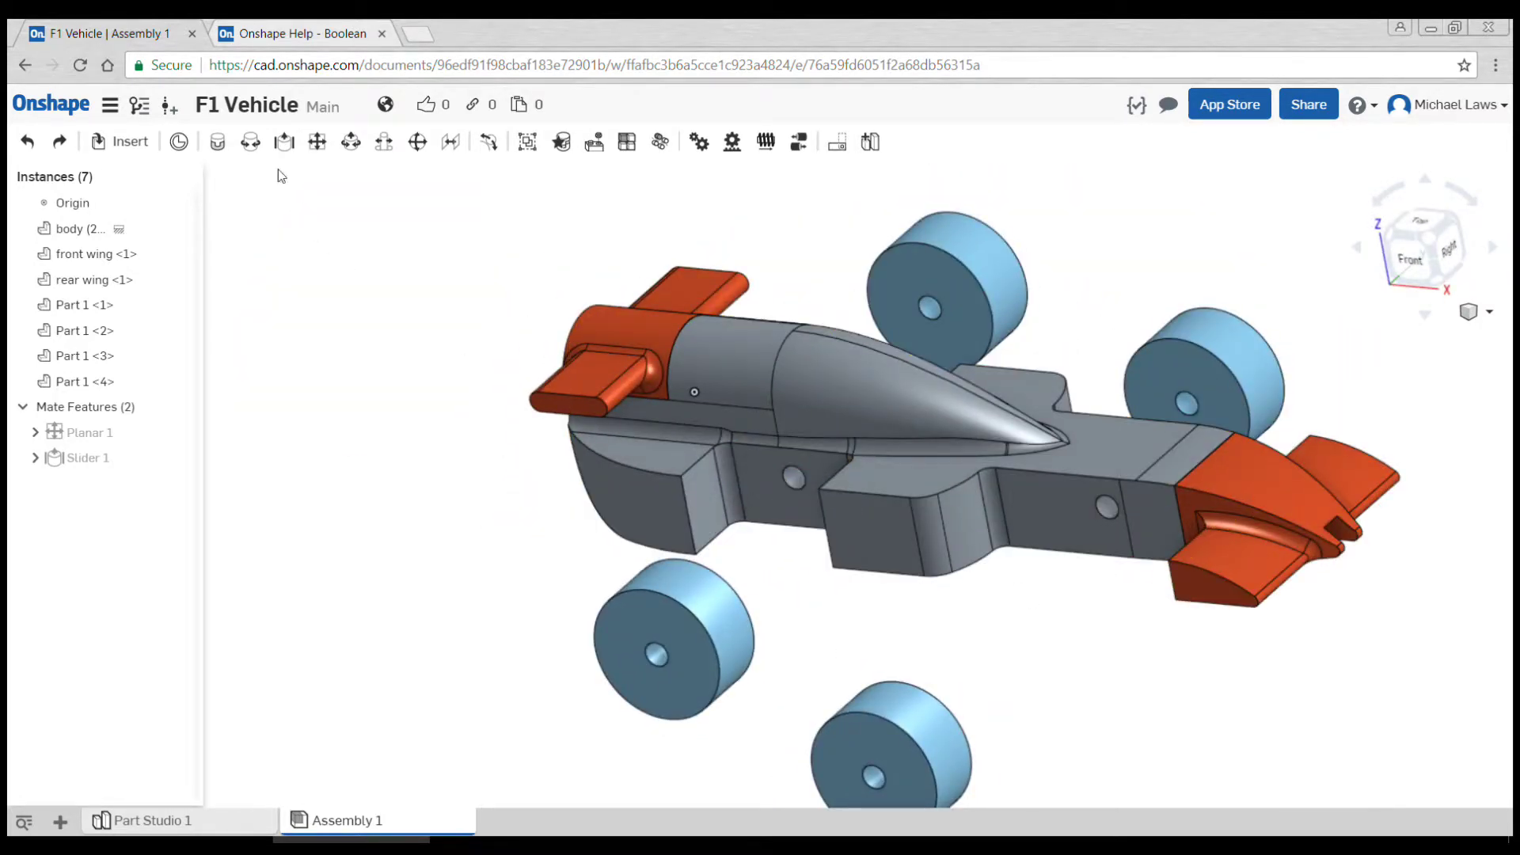
Step: Mate the Part 1 wheel hub to the body hole with Revolute 1, offset 2 mm
{"action": "left_click", "coordinate": [251, 141]}
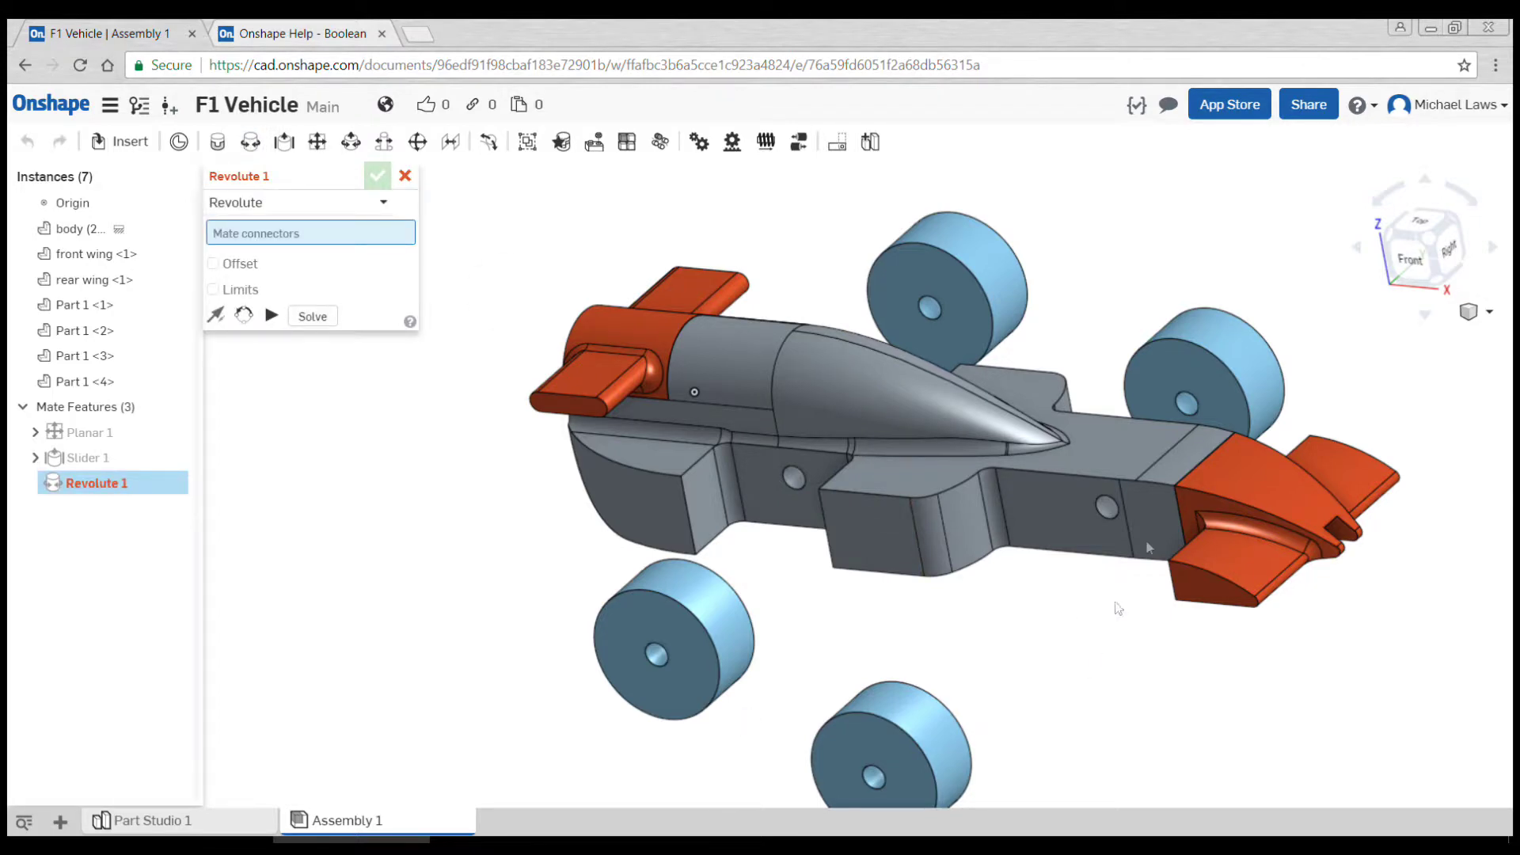
{"action": "scroll", "coordinate": [1214, 389], "scroll_direction": "up", "scroll_amount": 5}
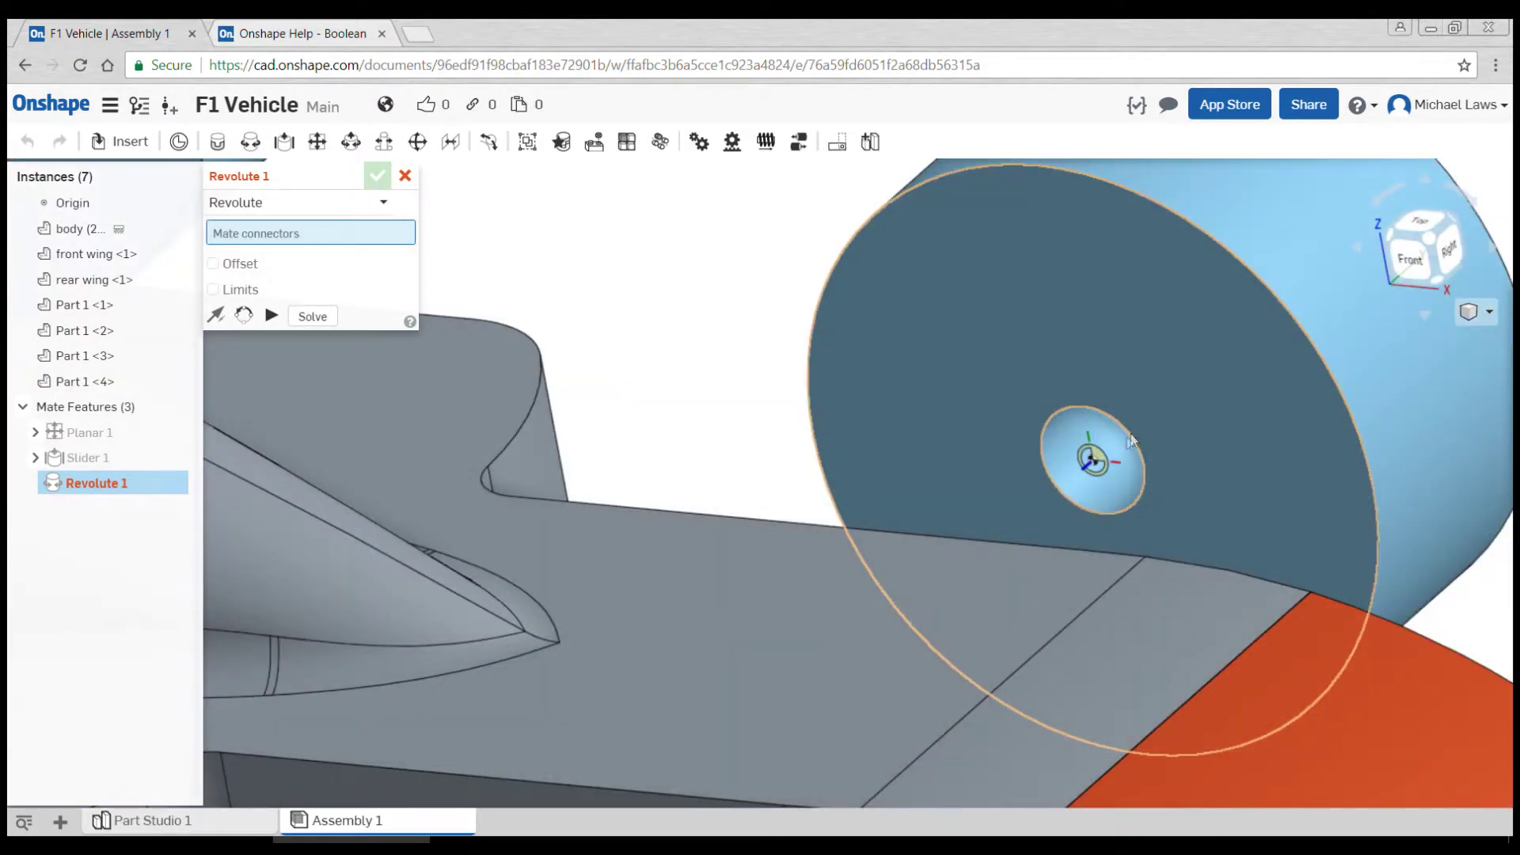
{"action": "left_click", "coordinate": [1086, 464]}
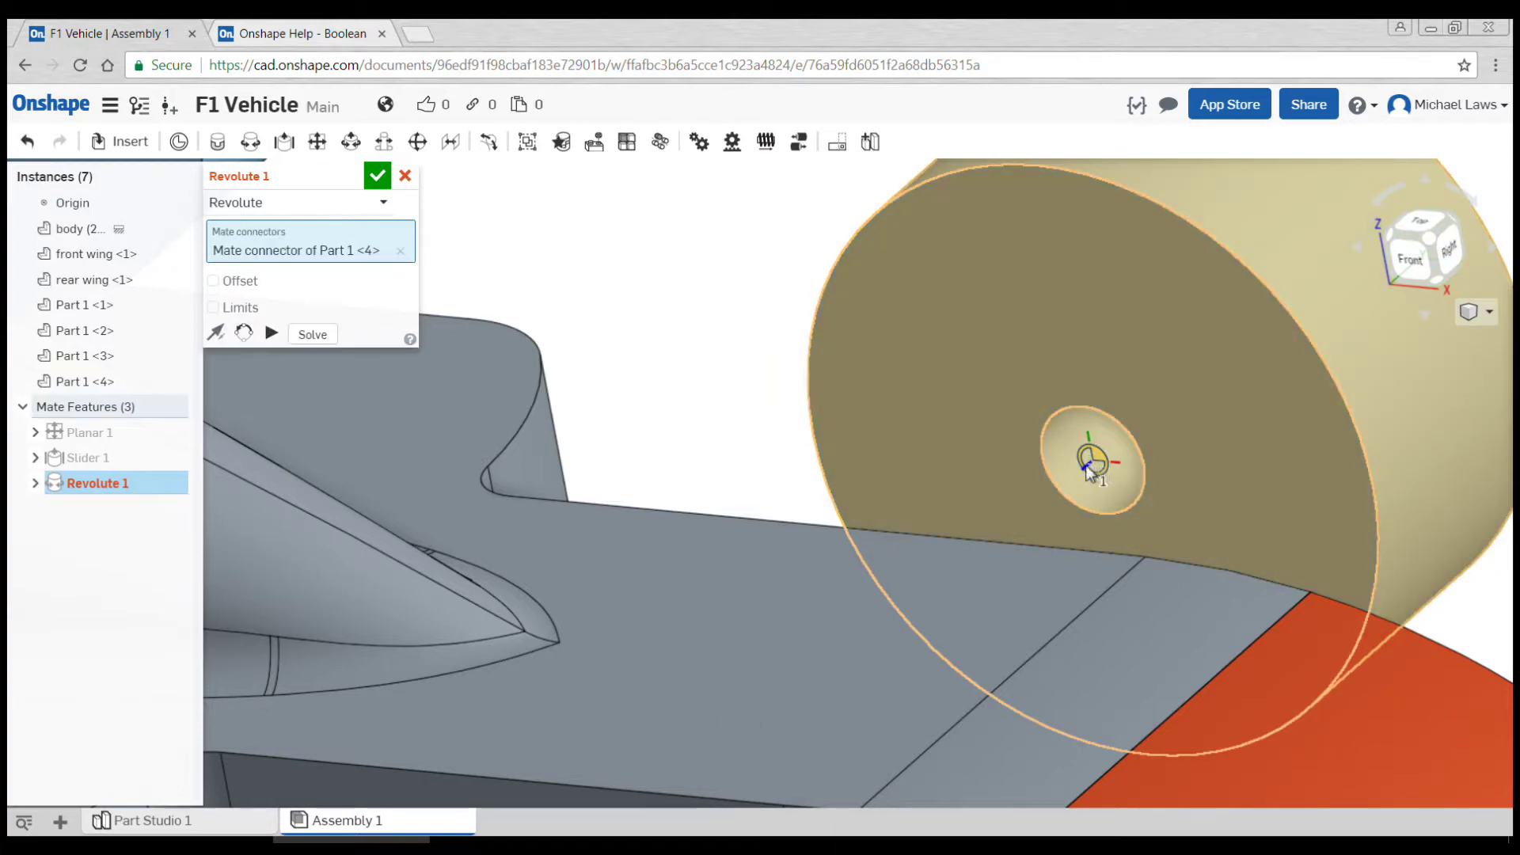
{"action": "scroll", "coordinate": [1101, 464], "scroll_direction": "down", "scroll_amount": 5}
{"action": "right_click_drag", "start_coordinate": [1100, 464], "coordinate": [831, 473]}
{"action": "scroll", "coordinate": [713, 424], "scroll_direction": "up", "scroll_amount": 5}
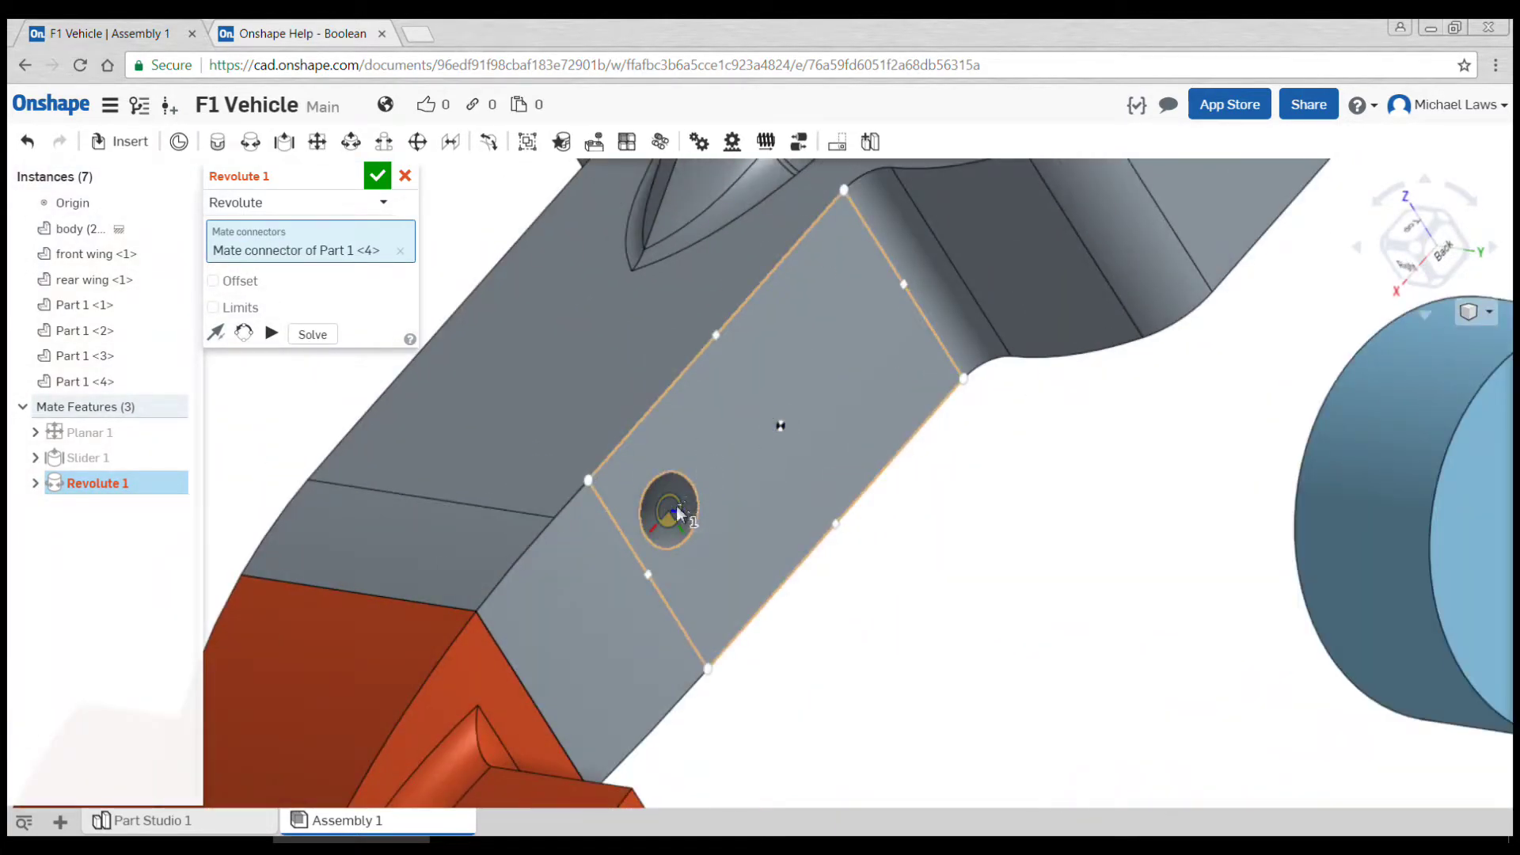
{"action": "left_click", "coordinate": [675, 510]}
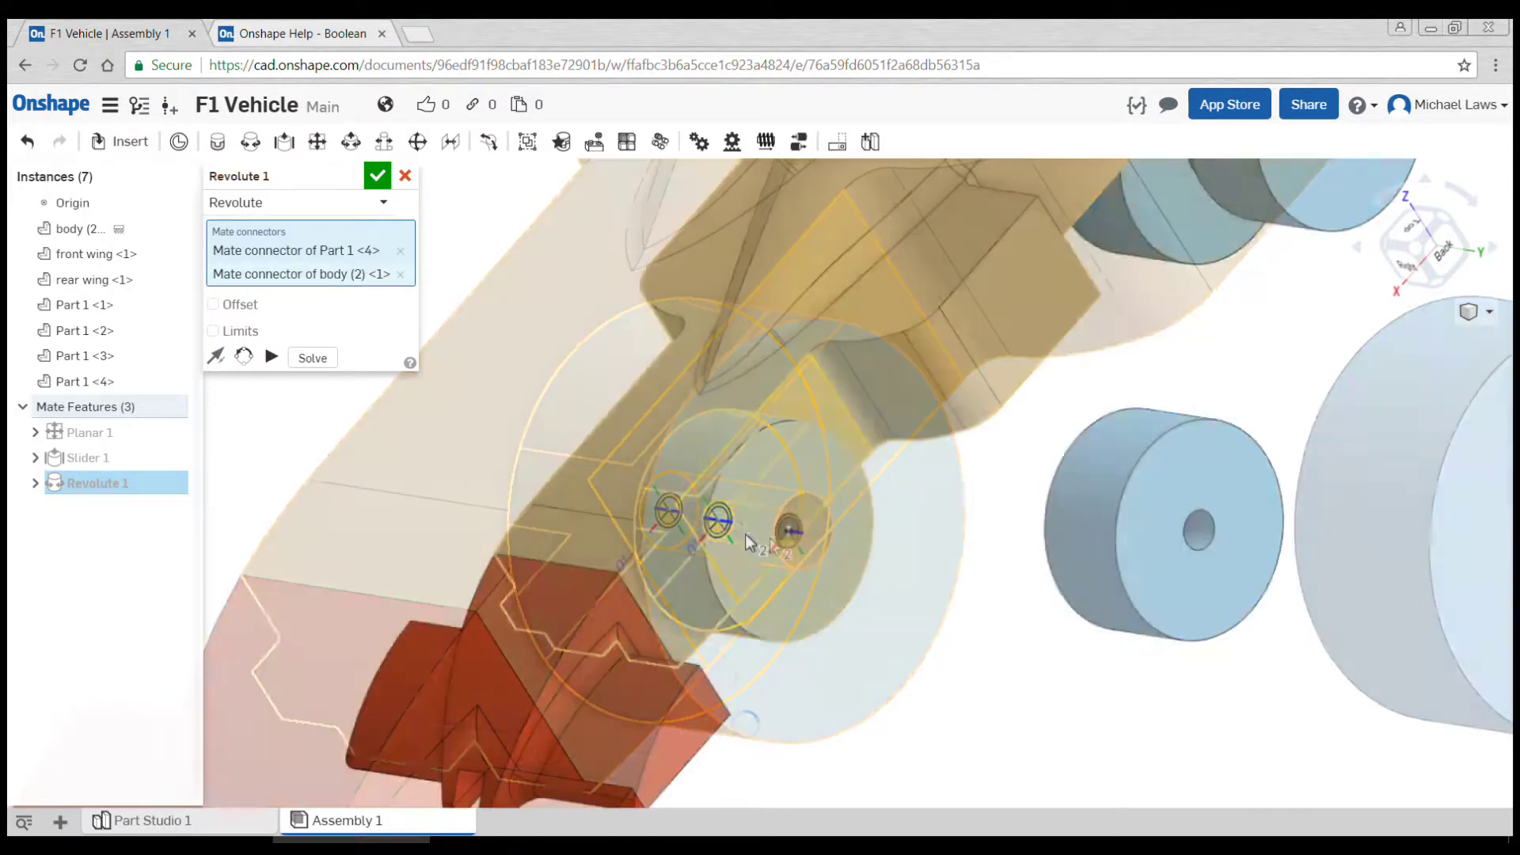
{"action": "scroll", "coordinate": [746, 541], "scroll_direction": "down", "scroll_amount": 5}
{"action": "right_click_drag", "start_coordinate": [785, 515], "coordinate": [814, 525]}
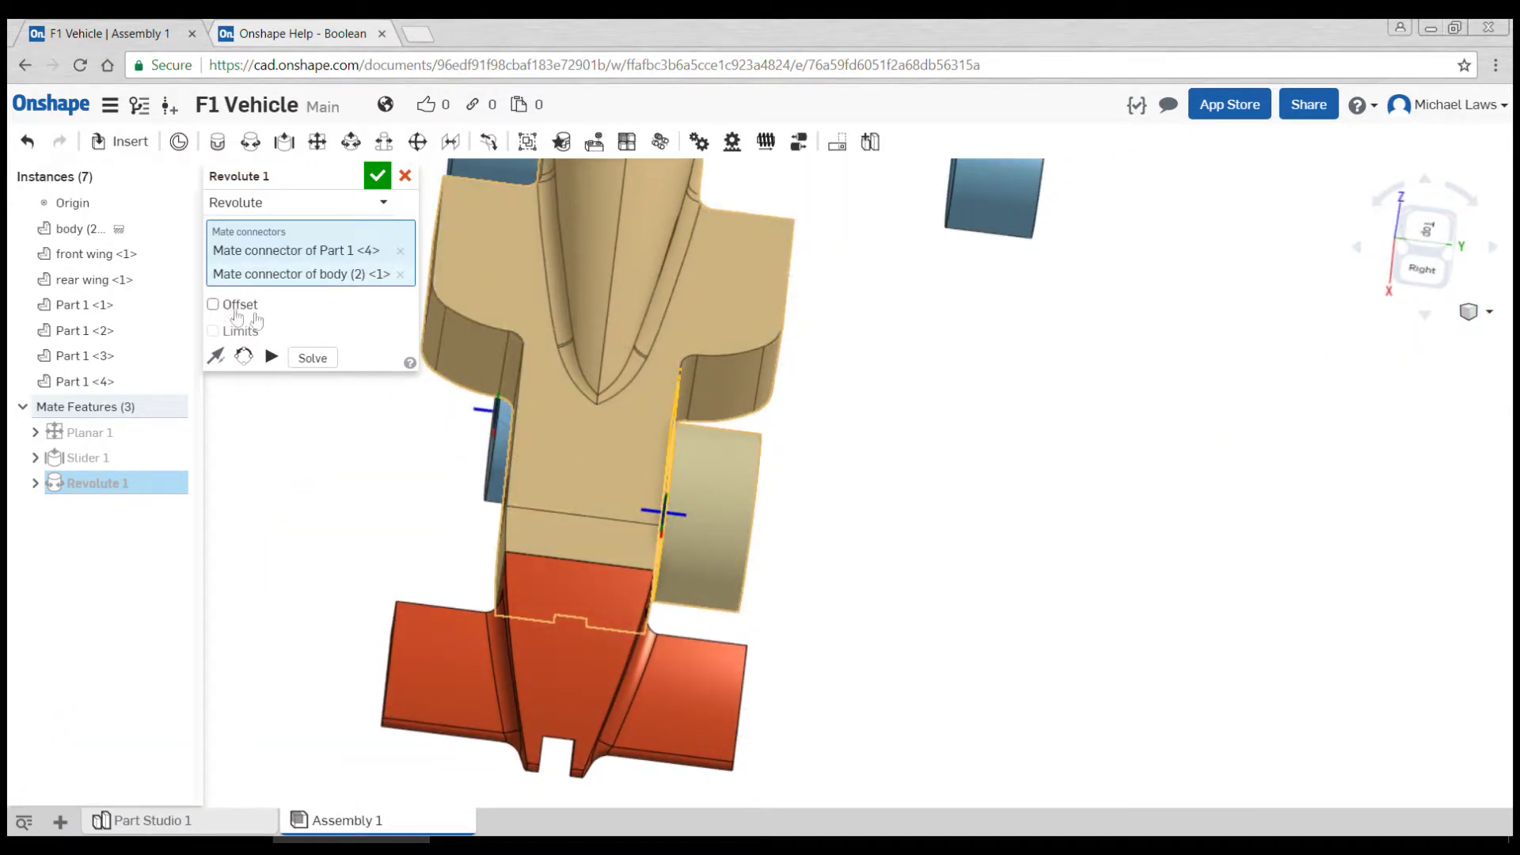
{"action": "left_click", "coordinate": [213, 304]}
{"action": "left_click", "coordinate": [332, 331]}
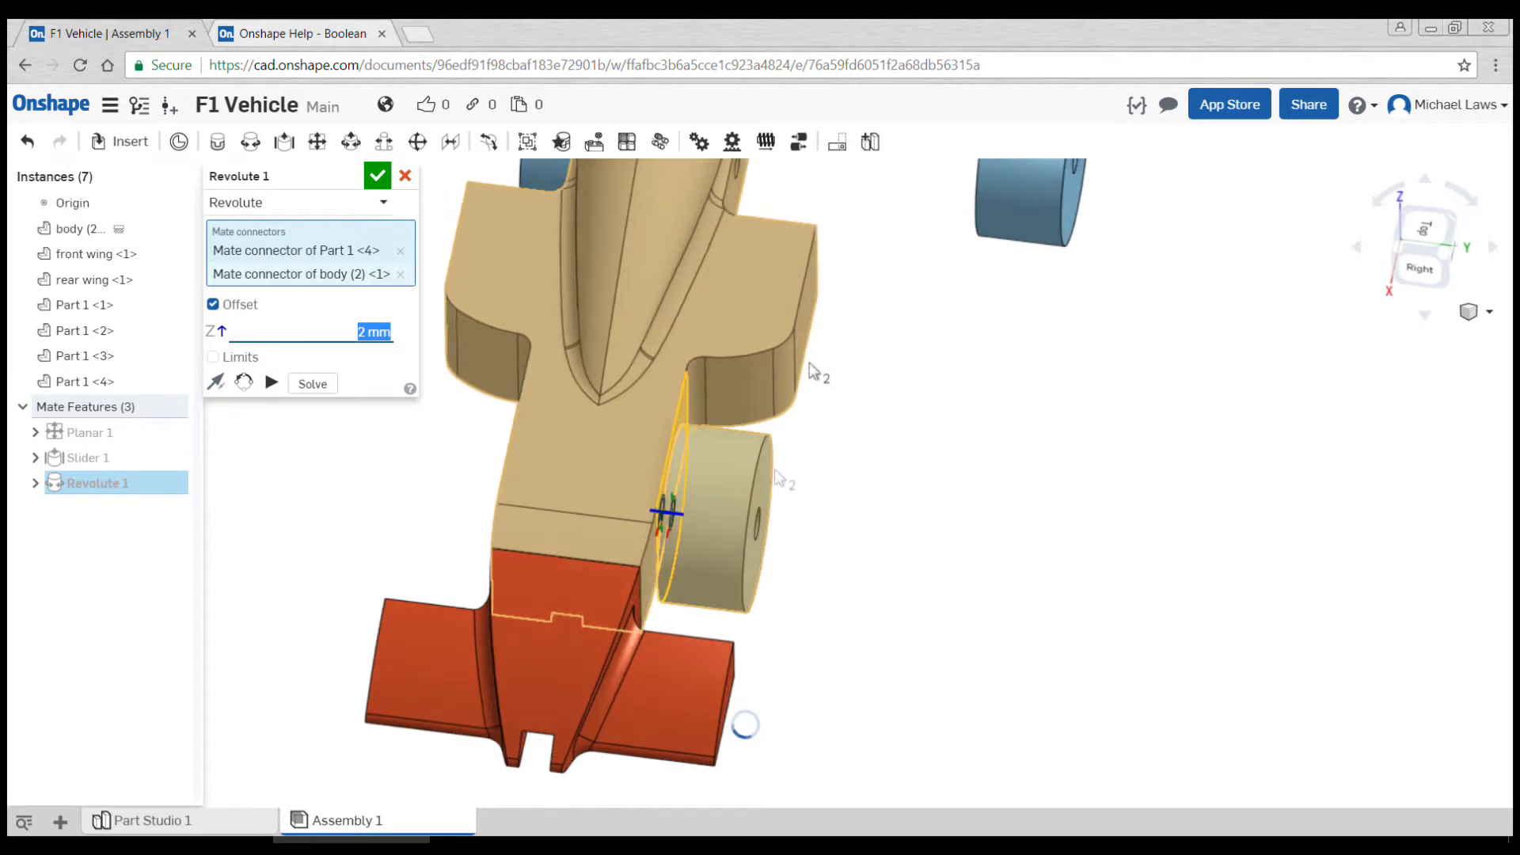
{"action": "left_click", "coordinate": [378, 179]}
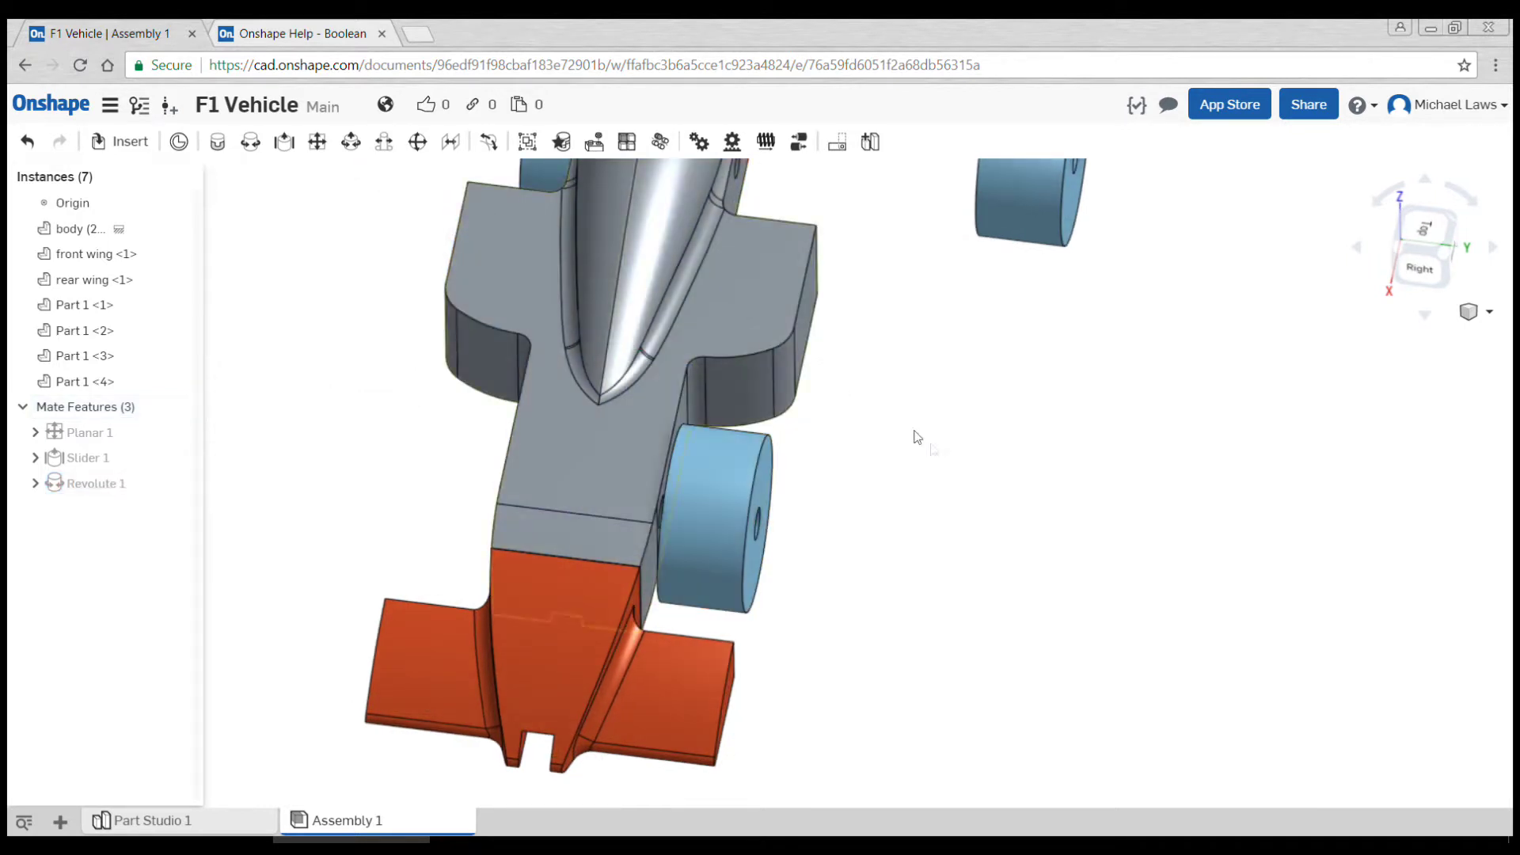
Step: Start a revolute mate between wheel Part 1 <3>'s hole connector and the body hole connector
{"action": "right_click", "coordinate": [926, 458]}
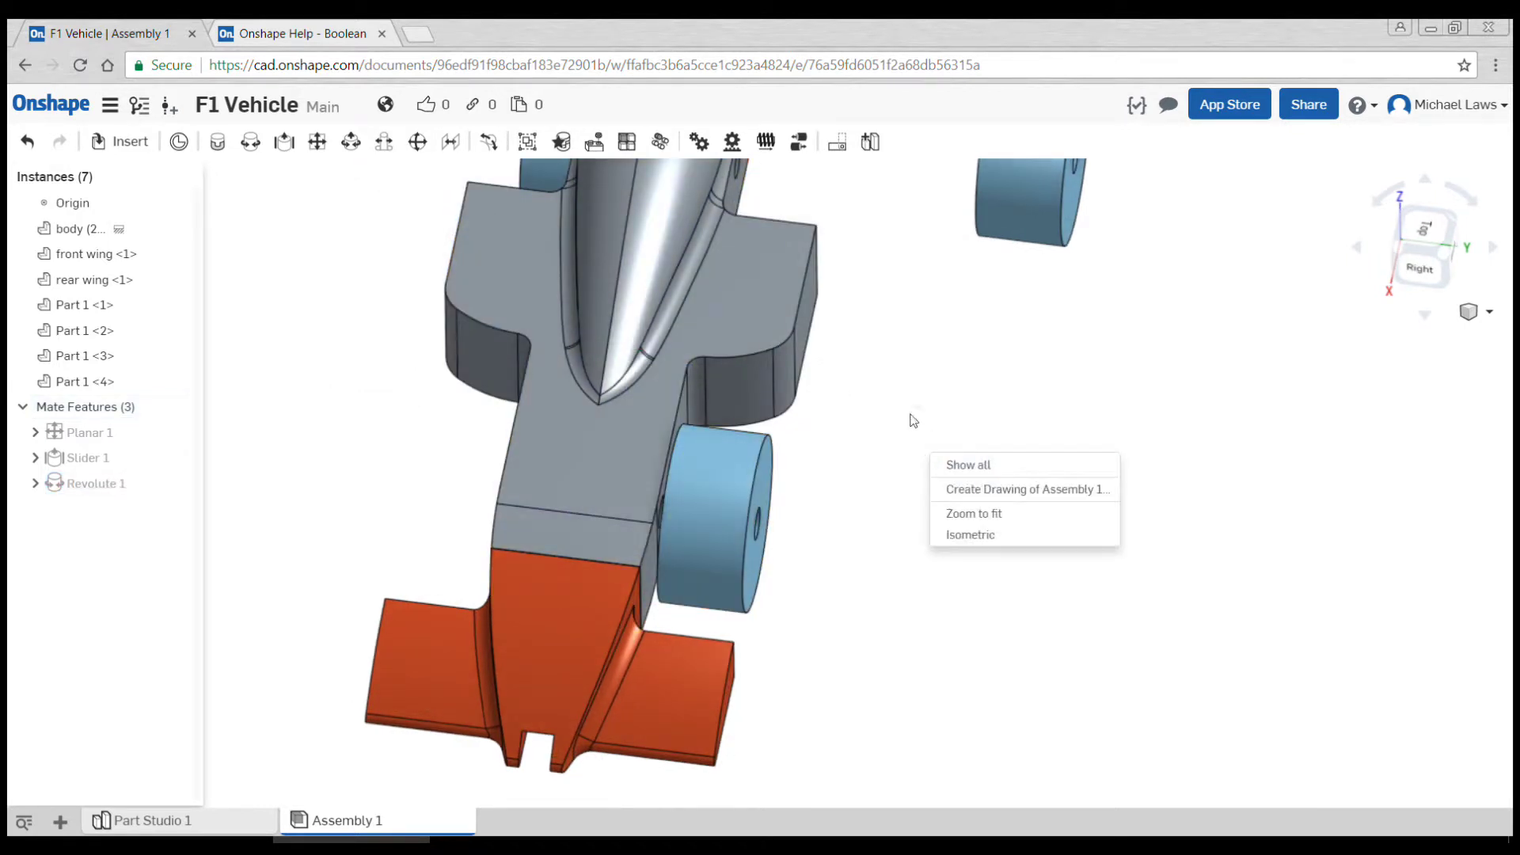
{"action": "right_click_drag", "start_coordinate": [914, 387], "coordinate": [1073, 505]}
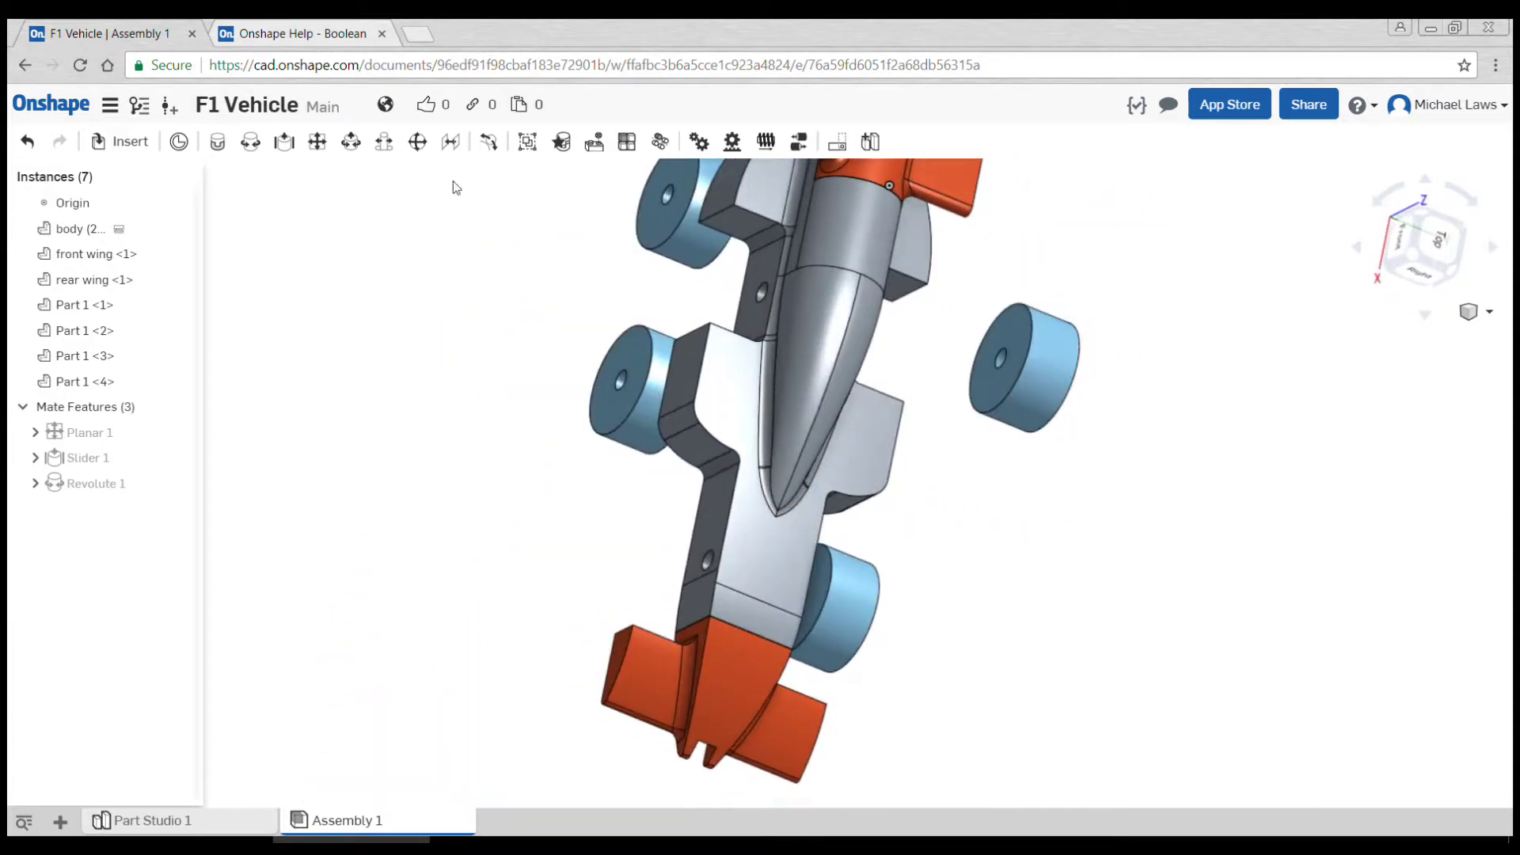
{"action": "left_click", "coordinate": [251, 143]}
{"action": "scroll", "coordinate": [927, 343], "scroll_direction": "up", "scroll_amount": 10}
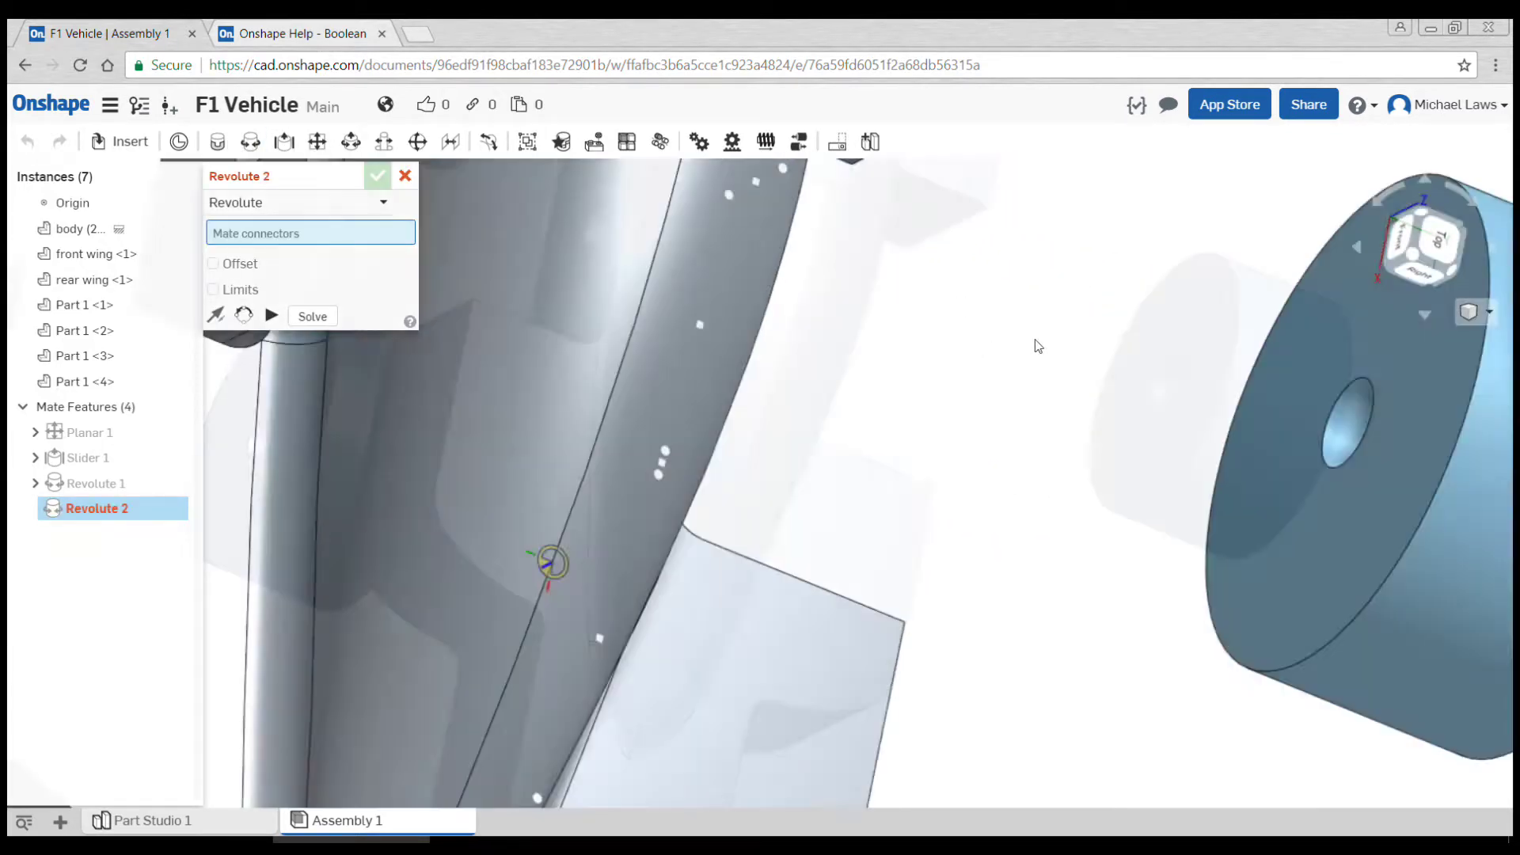
{"action": "scroll", "coordinate": [1275, 338], "scroll_direction": "down", "scroll_amount": 2}
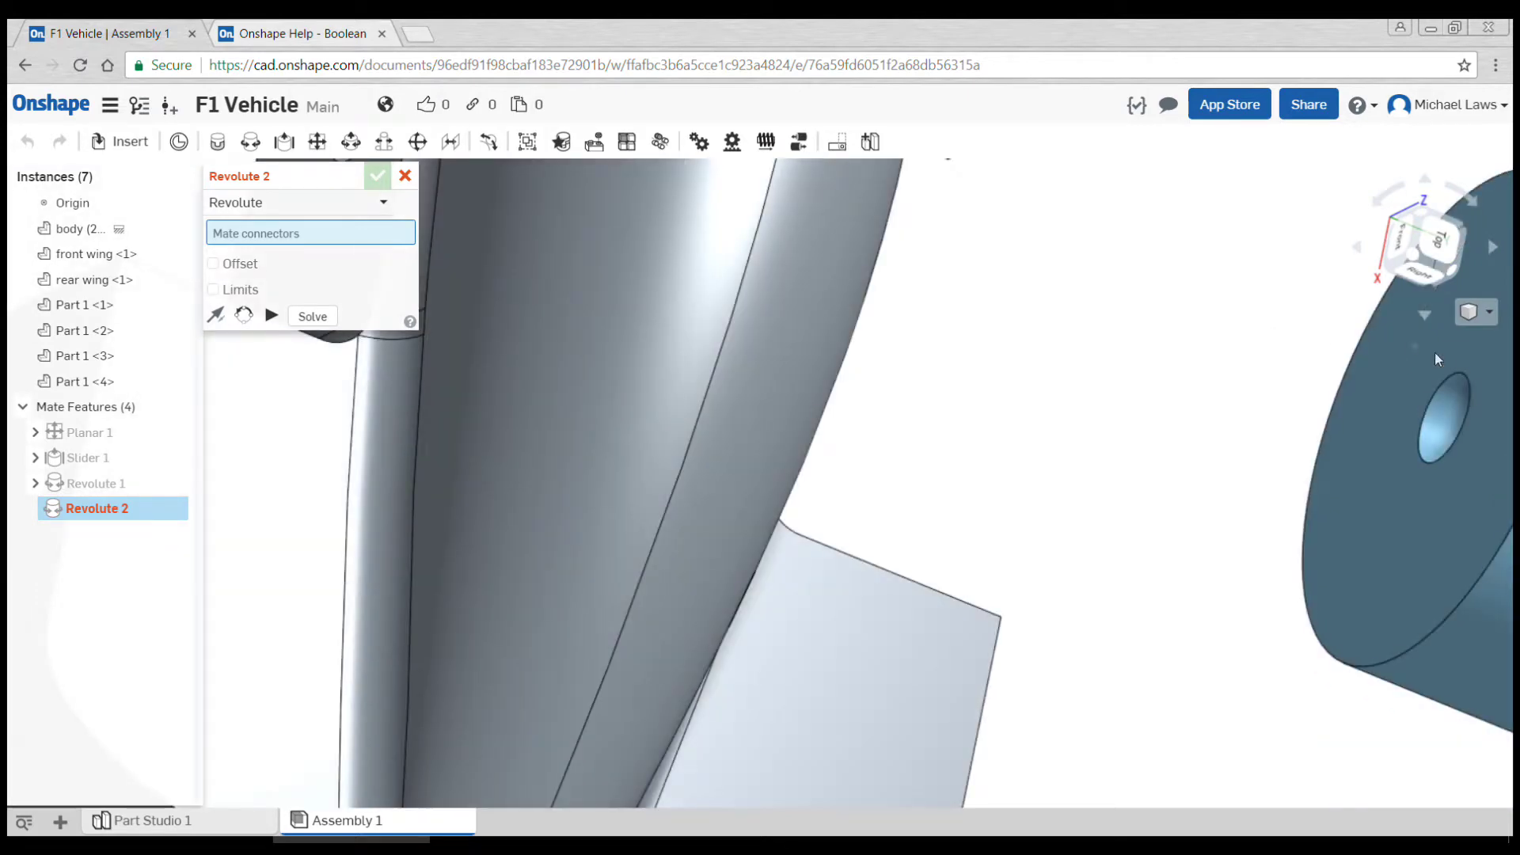
{"action": "left_click", "coordinate": [1446, 415]}
{"action": "right_click_drag", "start_coordinate": [1425, 416], "coordinate": [1152, 394]}
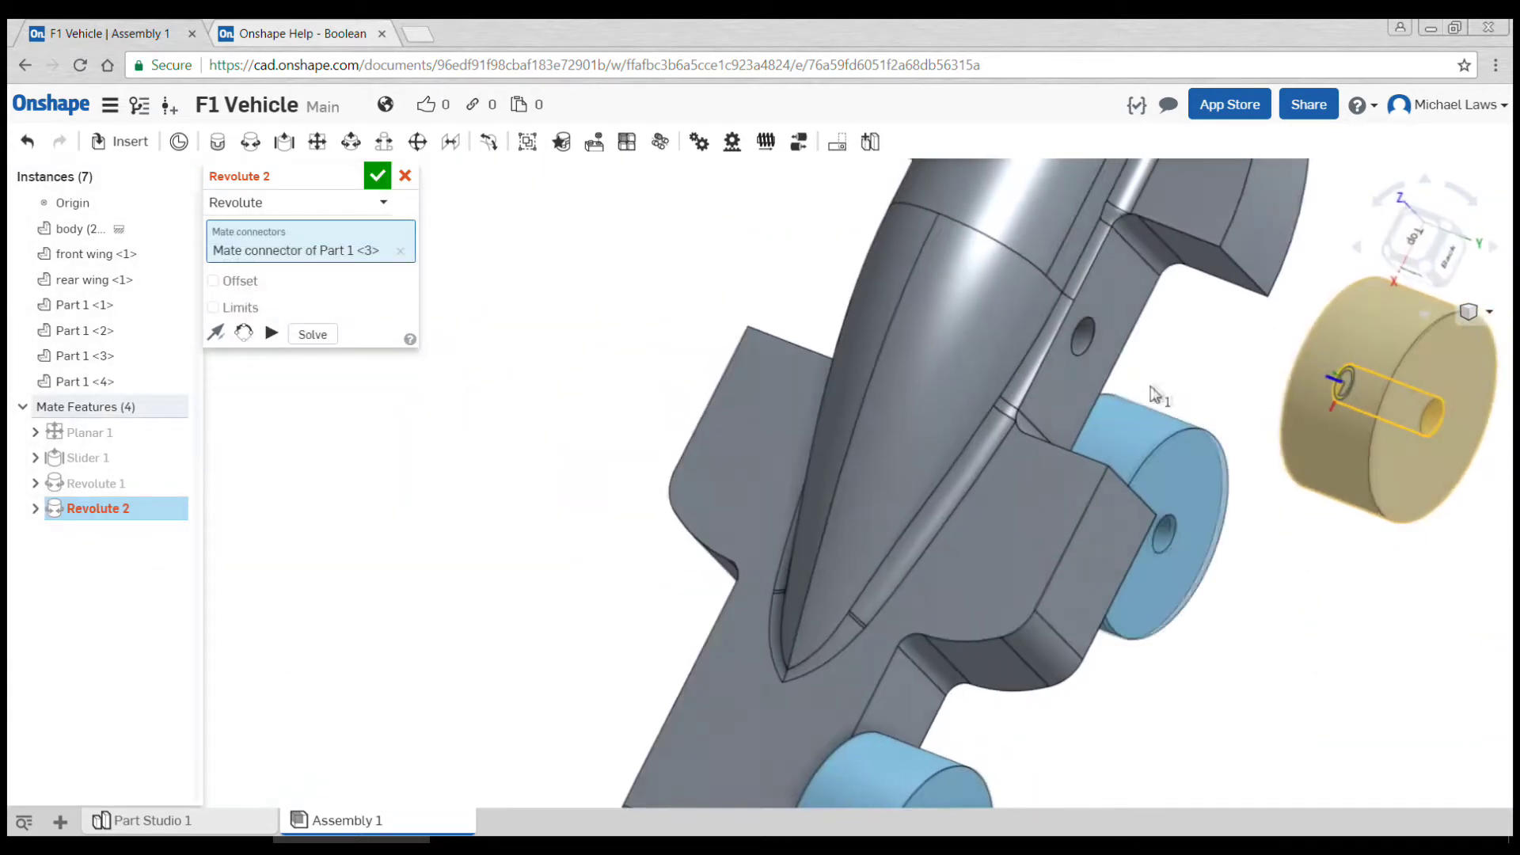
{"action": "scroll", "coordinate": [1090, 354], "scroll_direction": "up", "scroll_amount": 5}
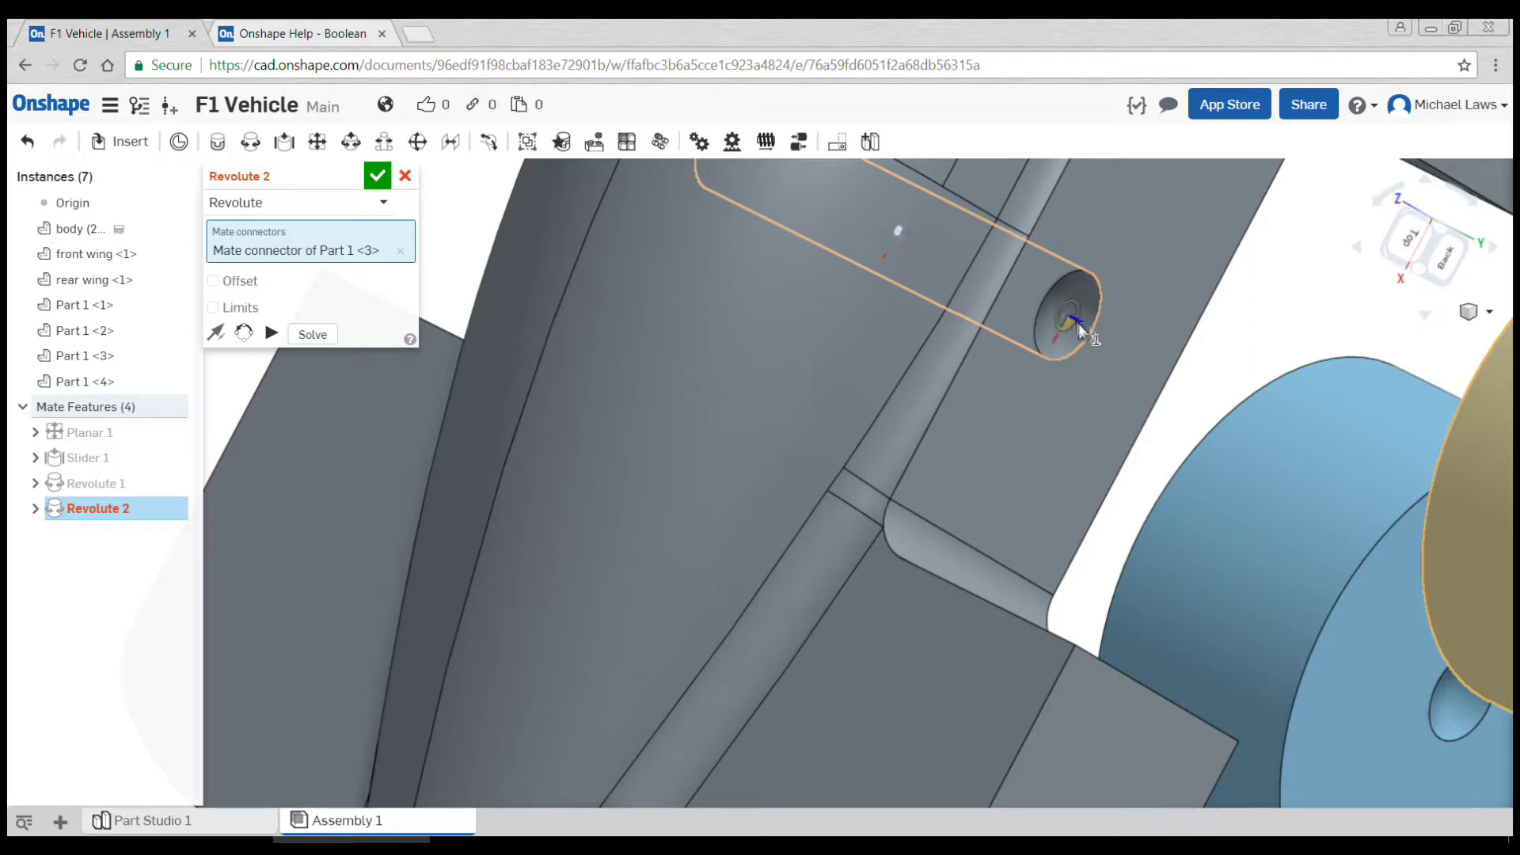
{"action": "left_click", "coordinate": [1089, 345]}
{"action": "scroll", "coordinate": [1094, 357], "scroll_direction": "down", "scroll_amount": 4}
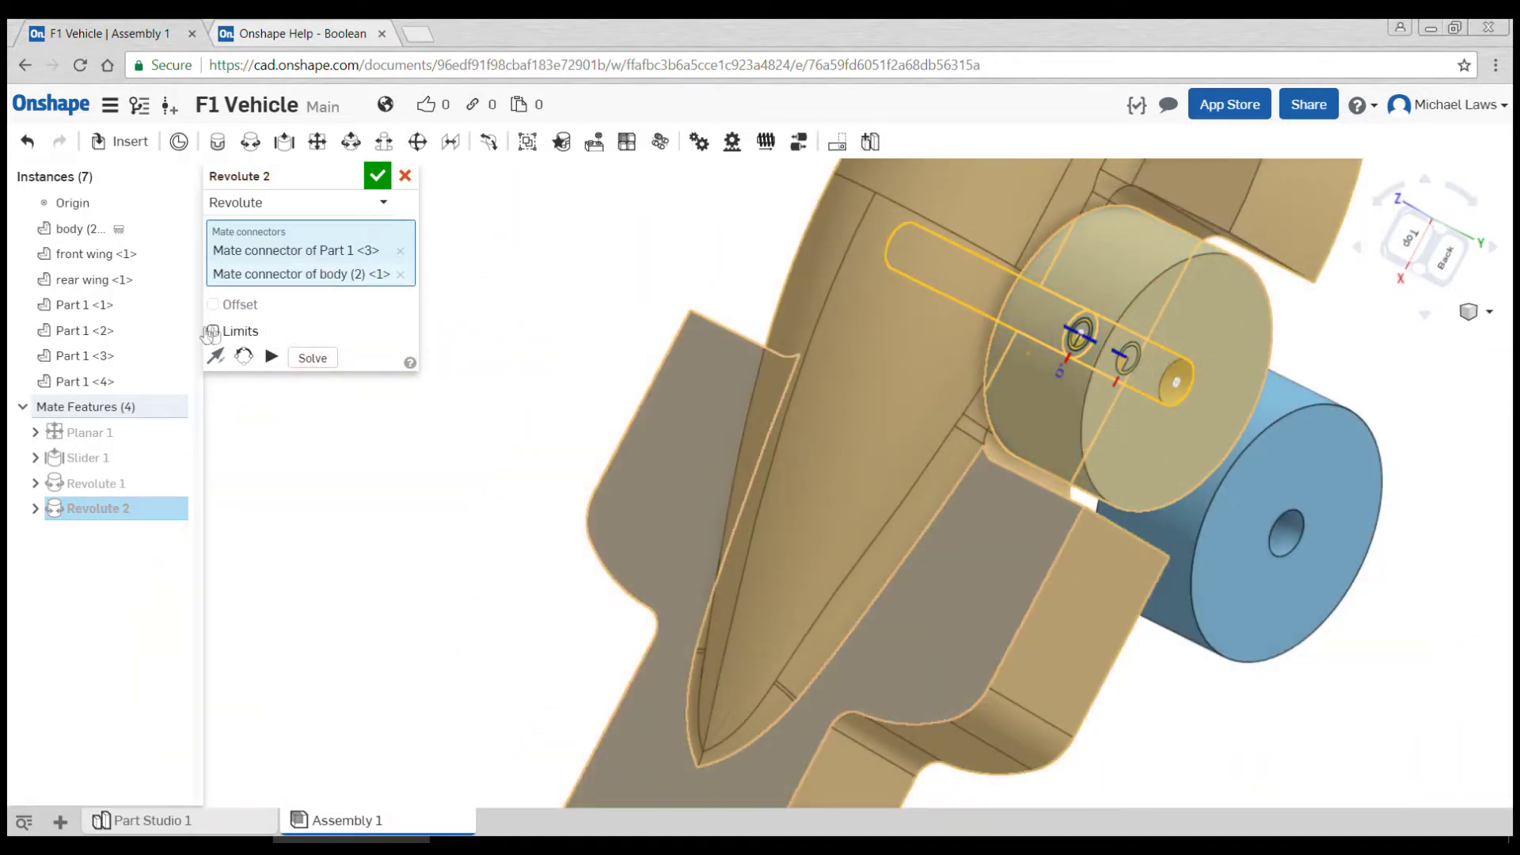
Step: Give the mate a 2 mm offset and accept it as Revolute 2
{"action": "left_click", "coordinate": [236, 308]}
{"action": "left_click", "coordinate": [323, 332]}
{"action": "type", "text": "2"}
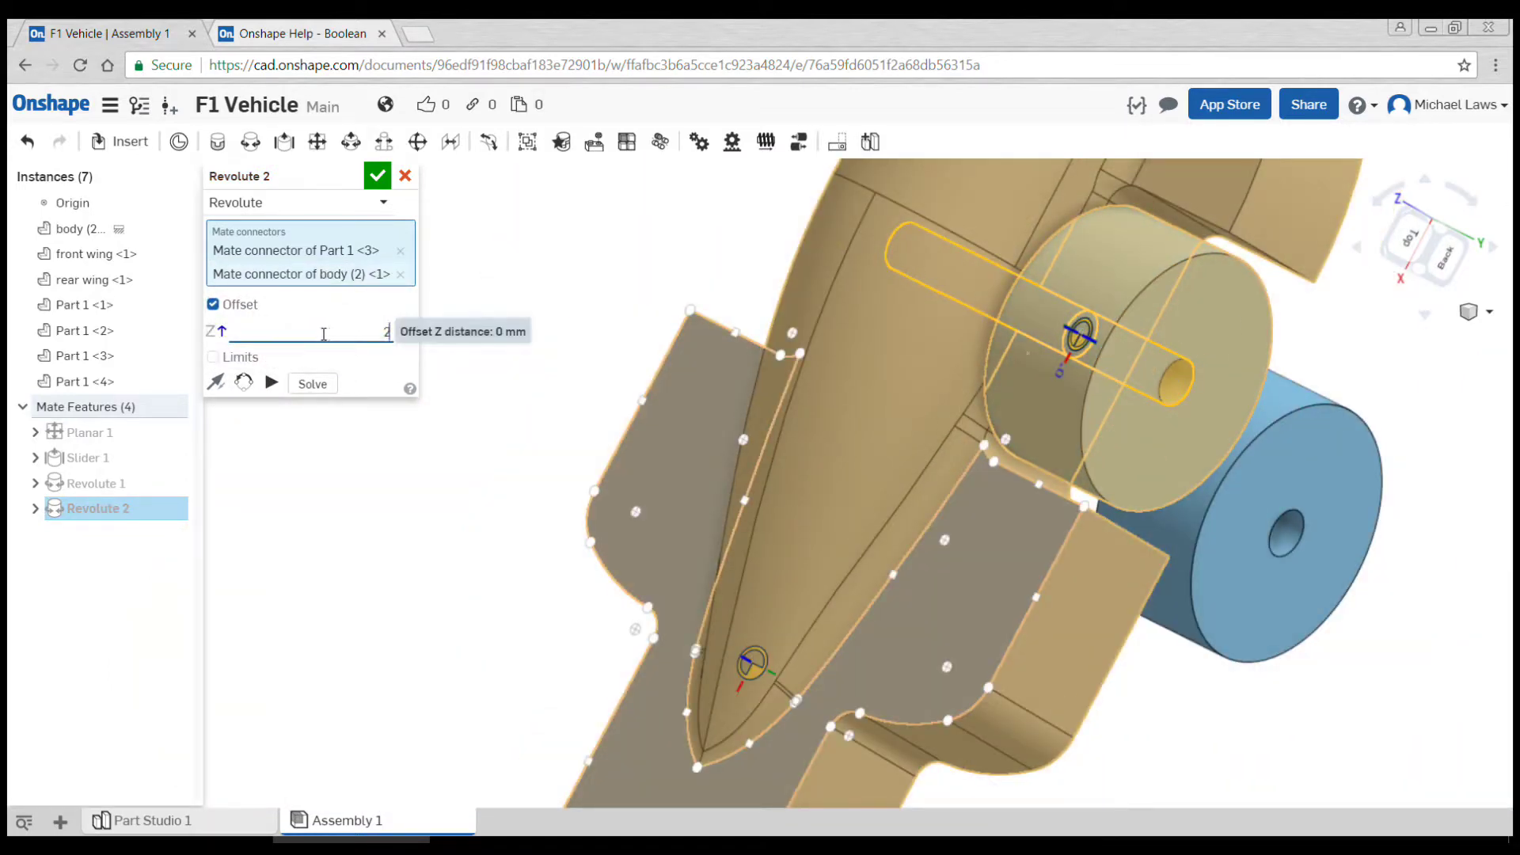
{"action": "type", "text": "2"}
{"action": "key", "text": "Return"}
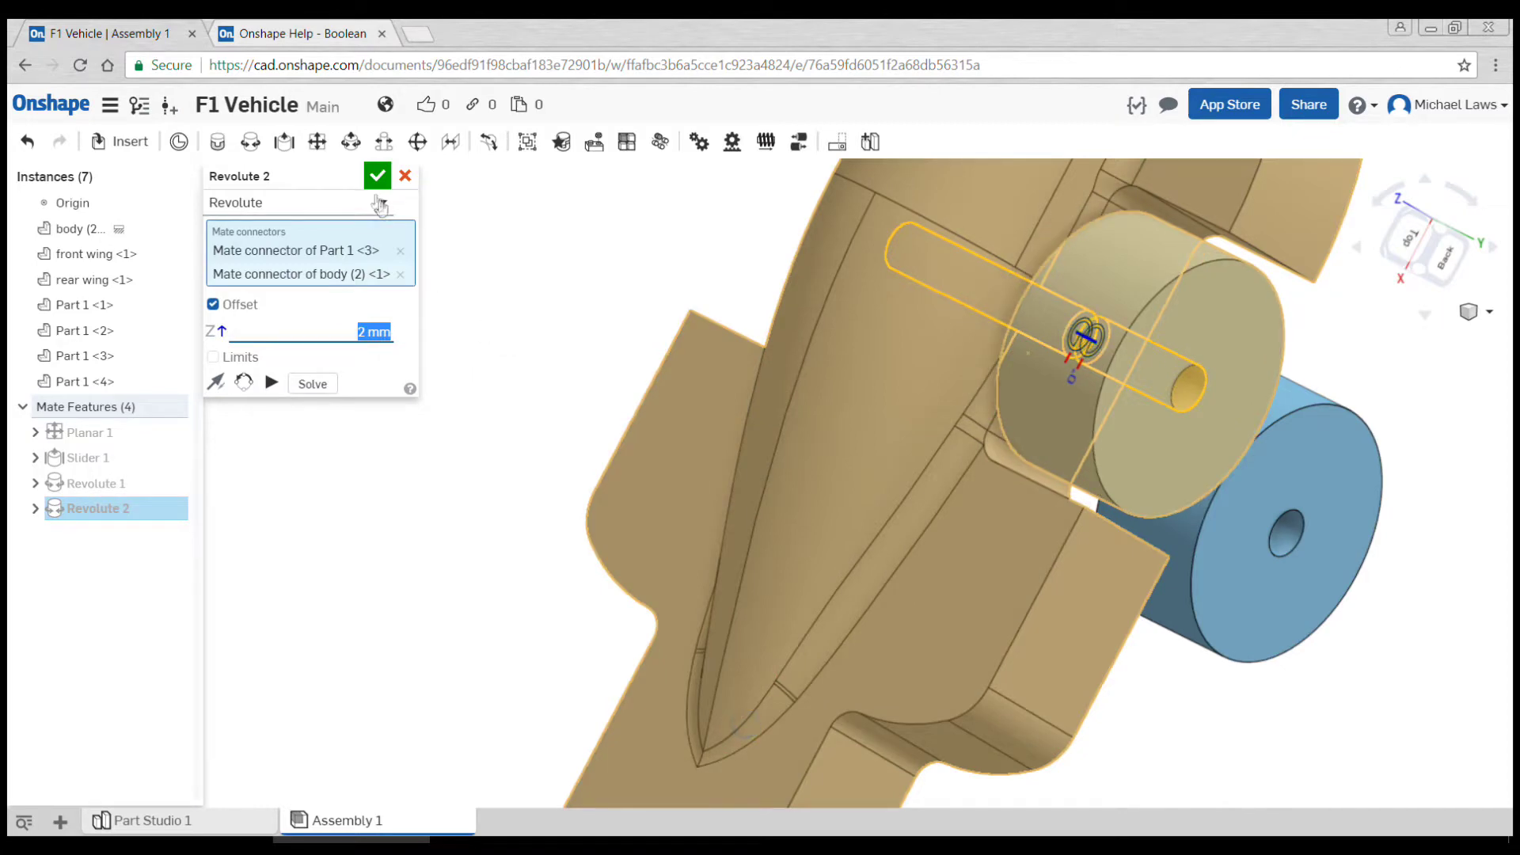
{"action": "left_click", "coordinate": [377, 175]}
{"action": "scroll", "coordinate": [414, 255], "scroll_direction": "down", "scroll_amount": 5}
{"action": "right_click_drag", "start_coordinate": [414, 254], "coordinate": [496, 343]}
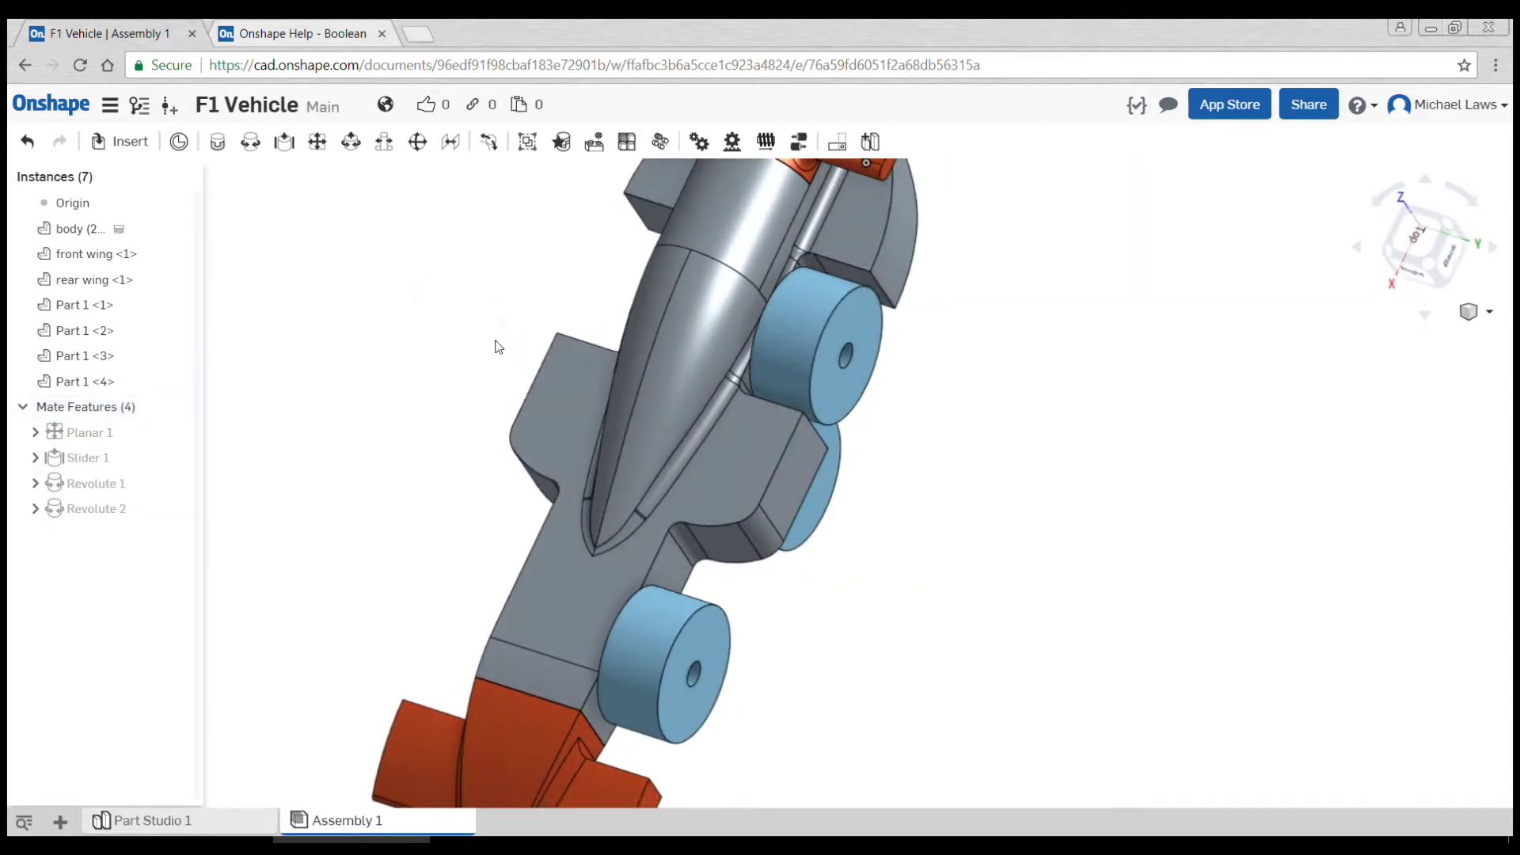
Step: Reopen Revolute 2, check its offset value, and confirm it
{"action": "double_click", "coordinate": [75, 509]}
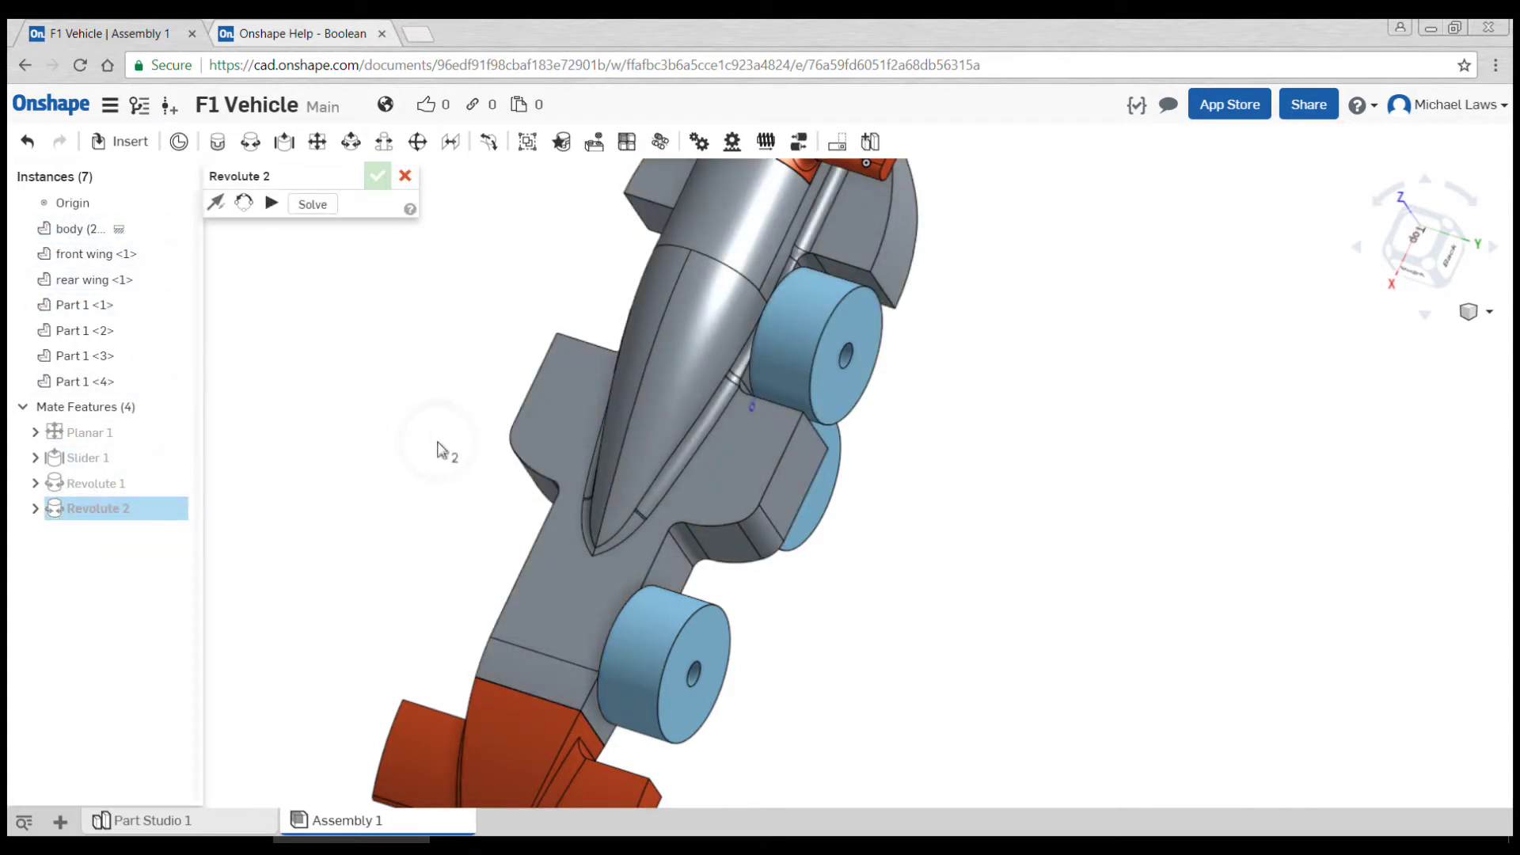
{"action": "left_click", "coordinate": [360, 332]}
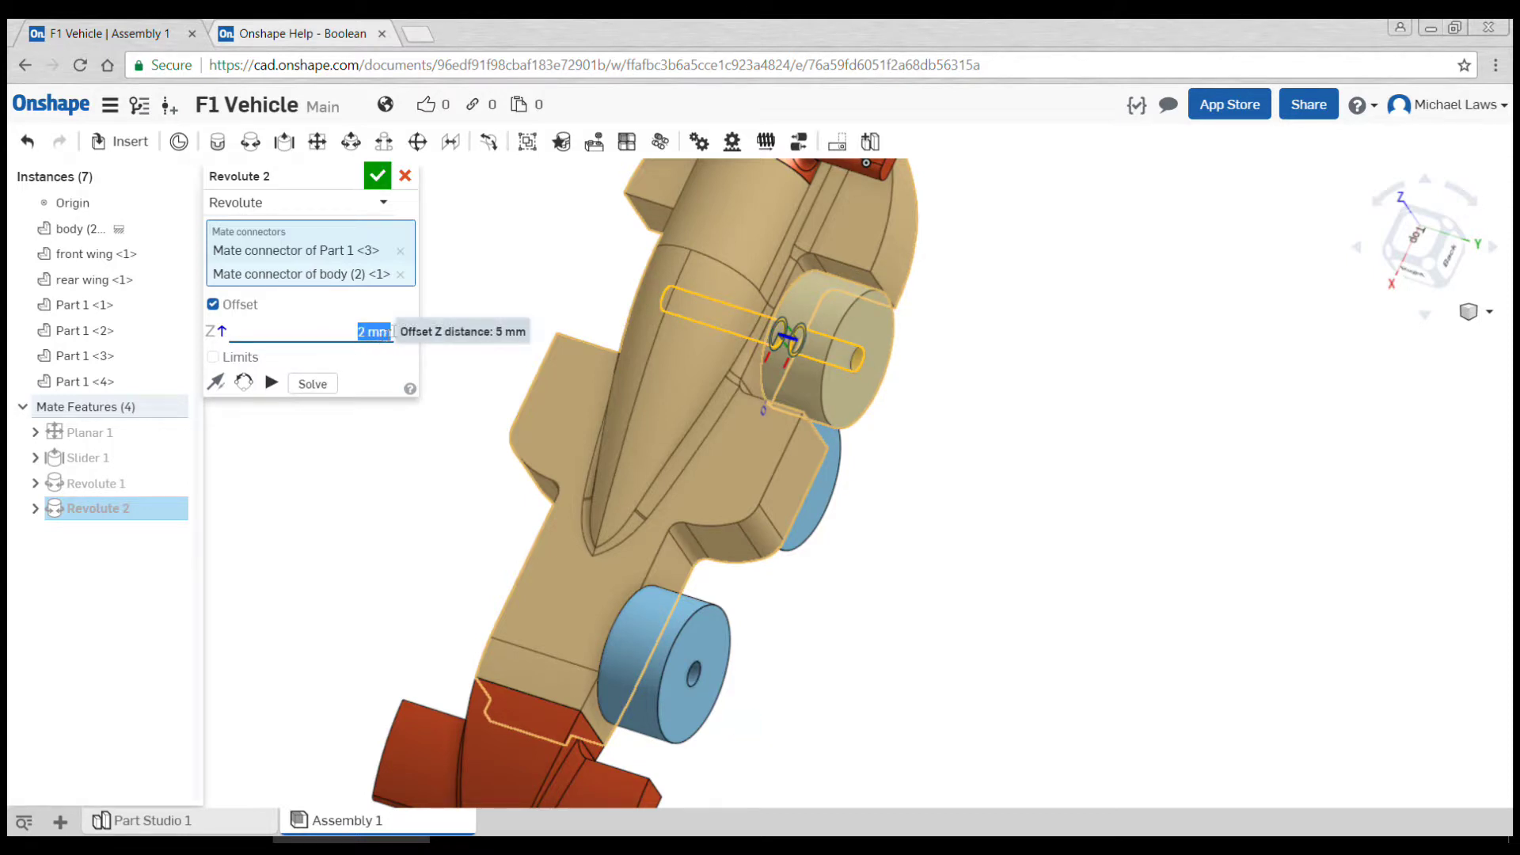
{"action": "left_click", "coordinate": [378, 176]}
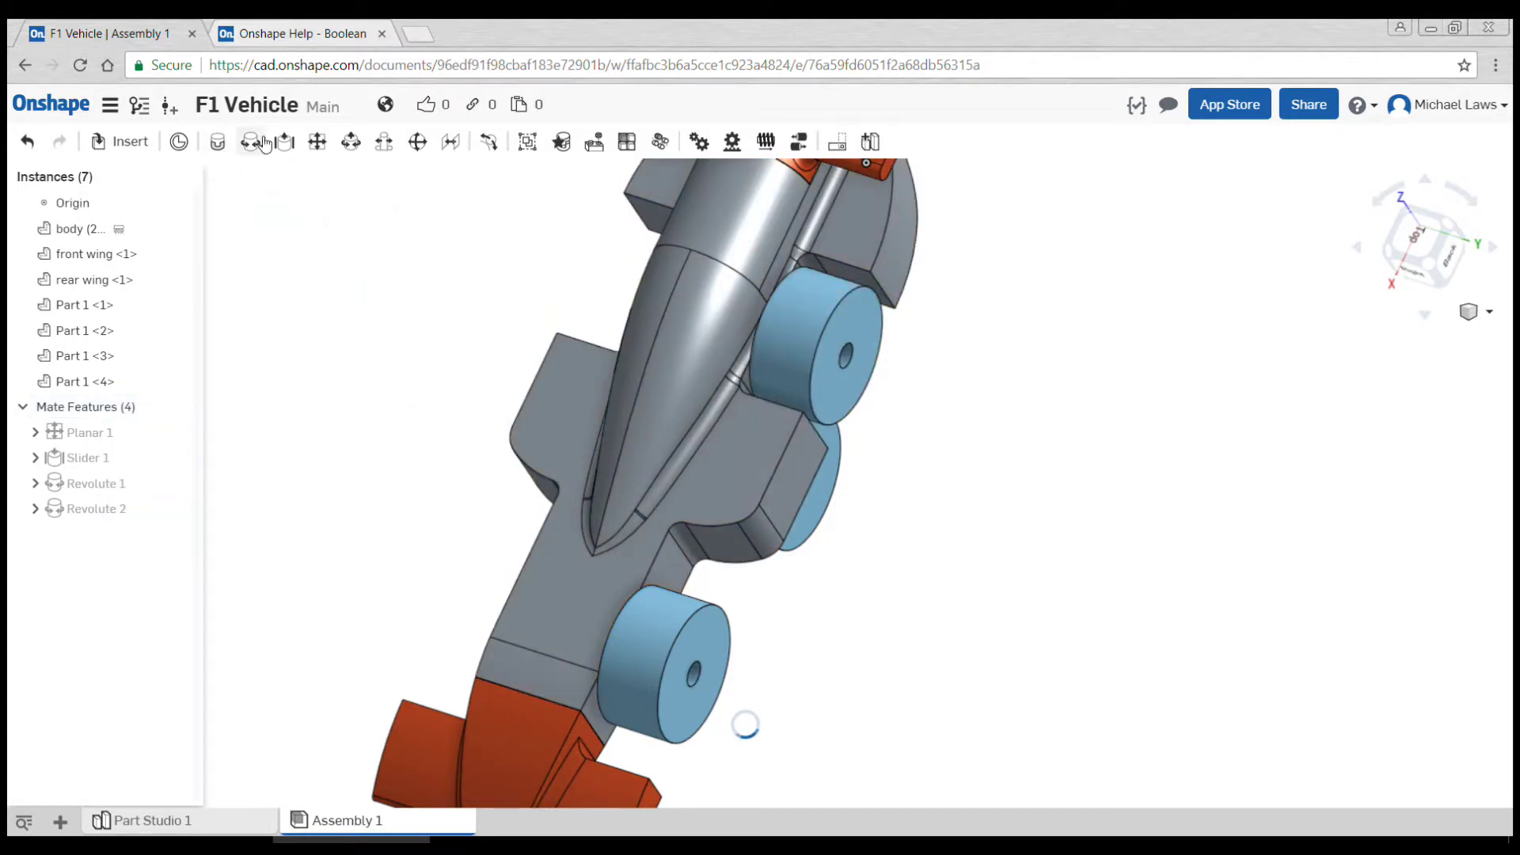
Step: Start Revolute 3 between the body hole connector and wheel Part 1 <1>'s hub connector
{"action": "left_click", "coordinate": [250, 142]}
{"action": "right_click_drag", "start_coordinate": [443, 340], "coordinate": [514, 388]}
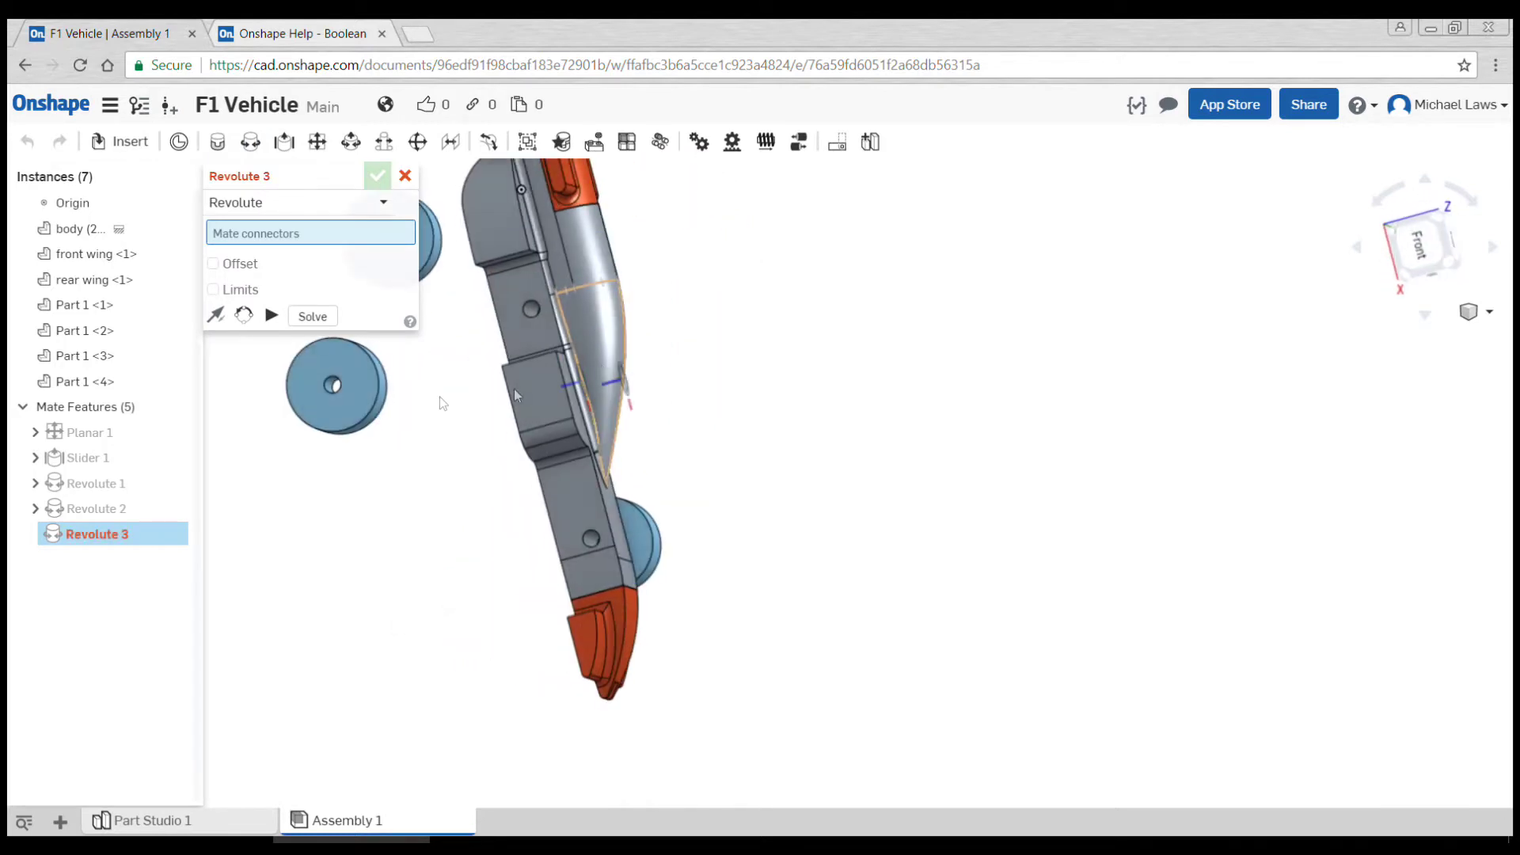
{"action": "scroll", "coordinate": [515, 393], "scroll_direction": "up", "scroll_amount": 10}
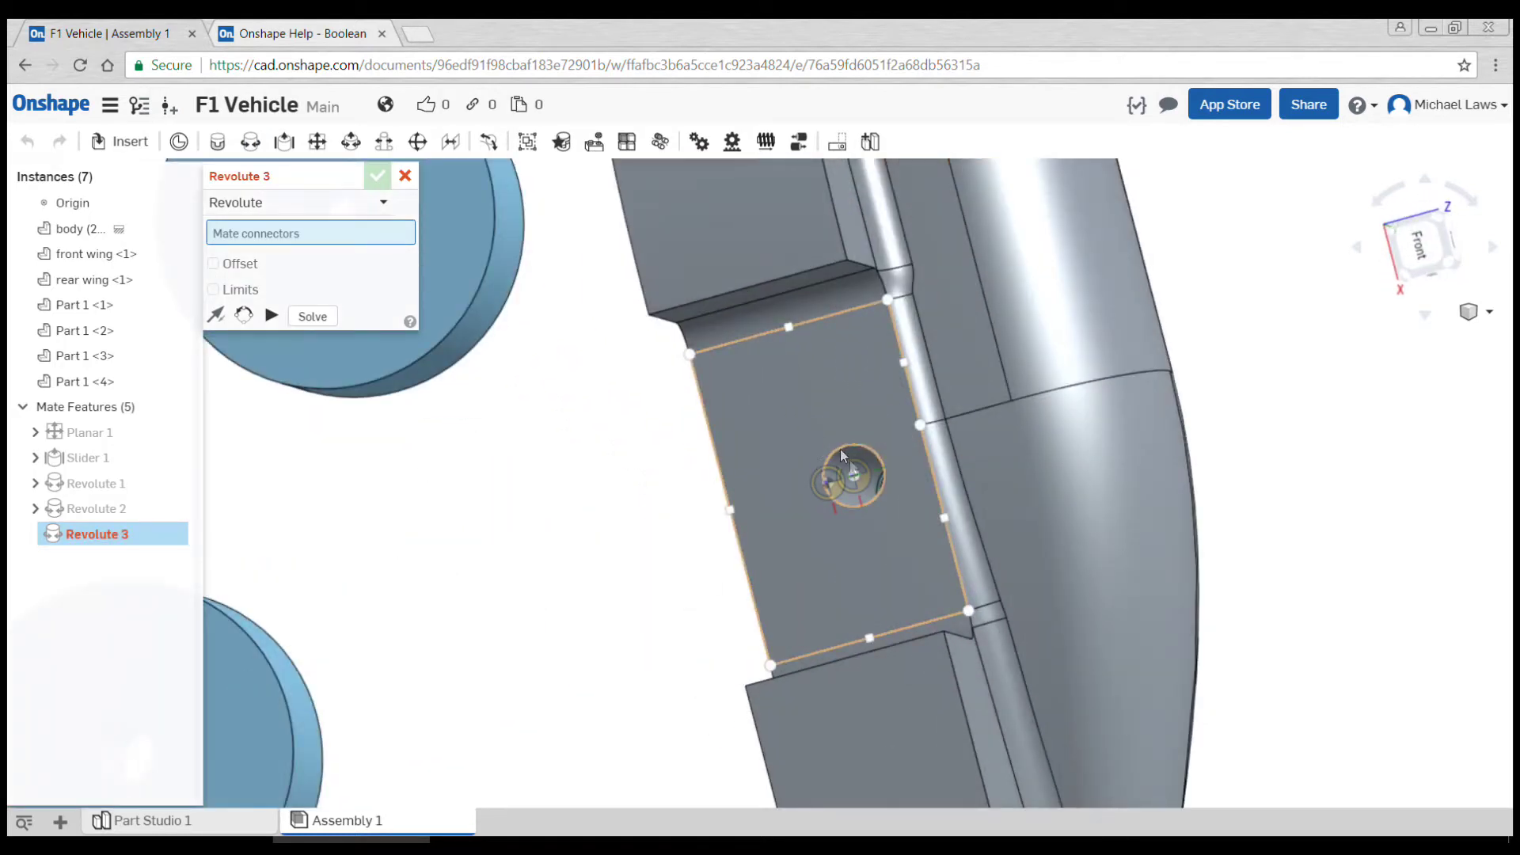
{"action": "left_click", "coordinate": [862, 477]}
{"action": "scroll", "coordinate": [705, 434], "scroll_direction": "down", "scroll_amount": 5}
{"action": "right_click_drag", "start_coordinate": [705, 435], "coordinate": [933, 282]}
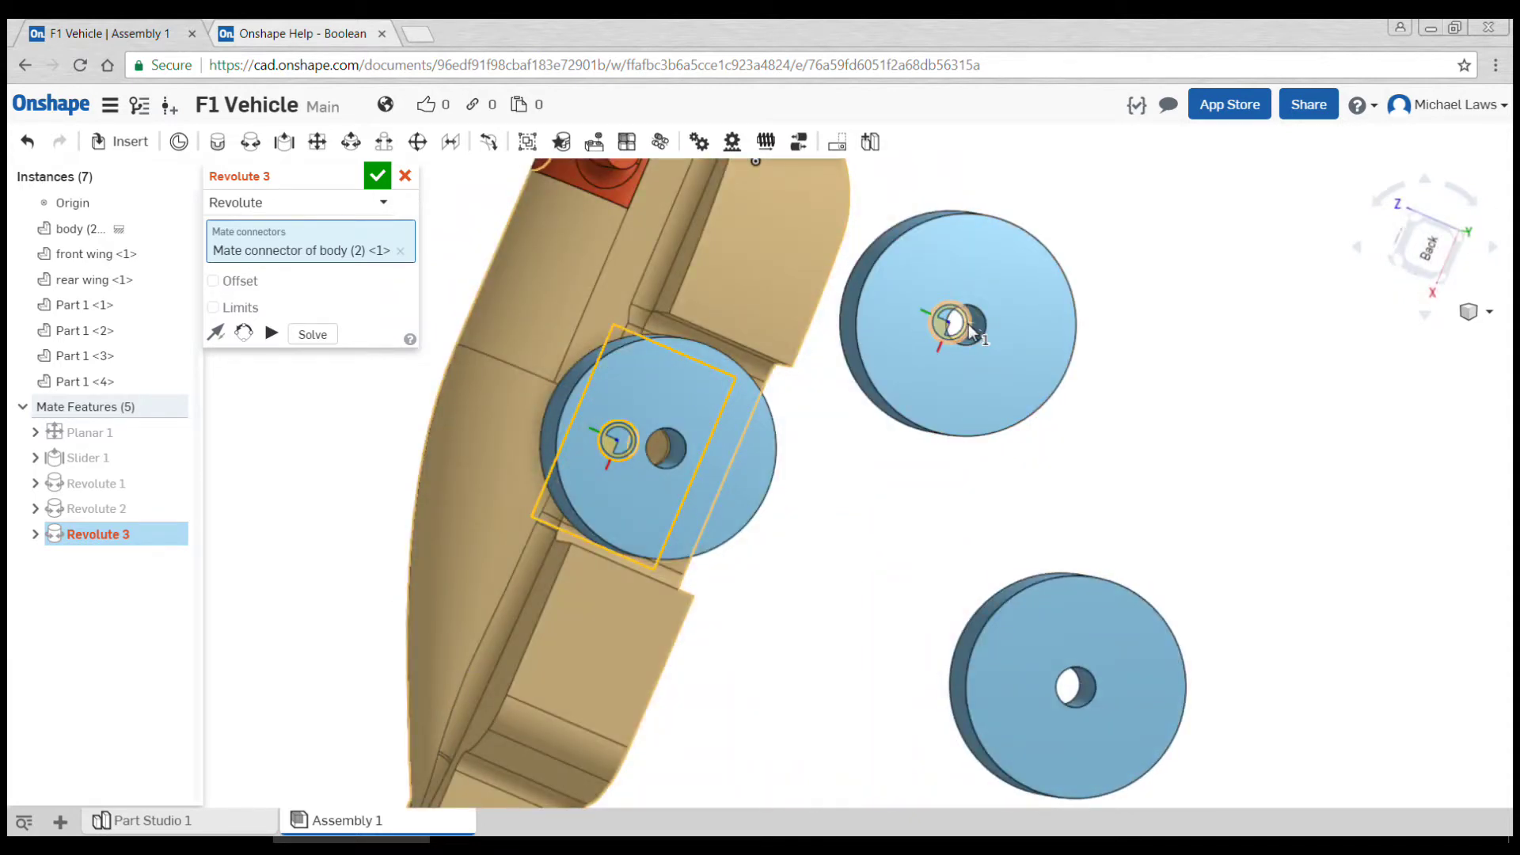
{"action": "left_click", "coordinate": [1021, 364]}
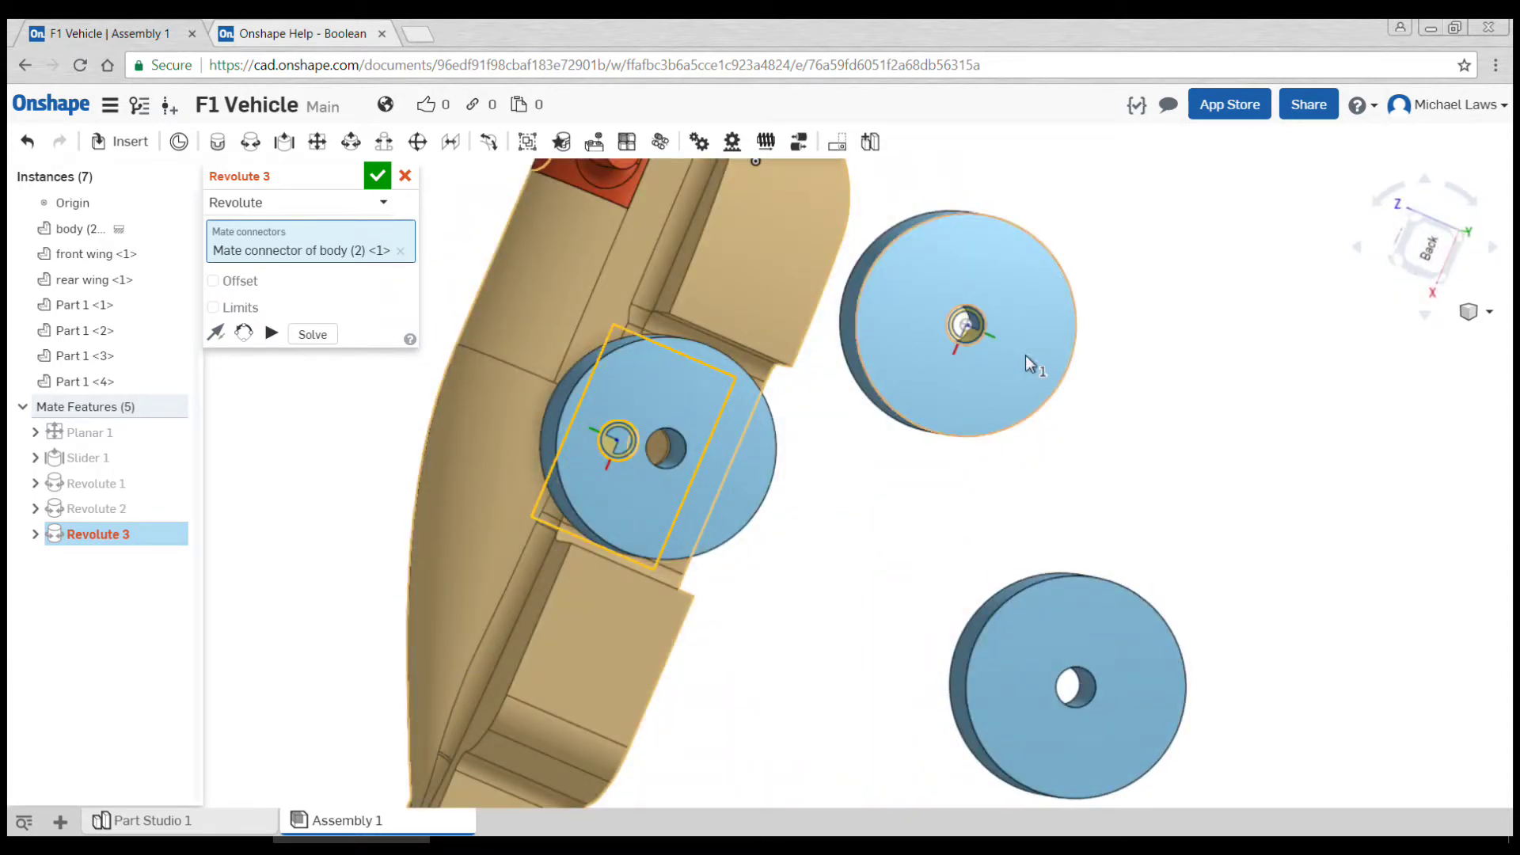
{"action": "left_click", "coordinate": [968, 331]}
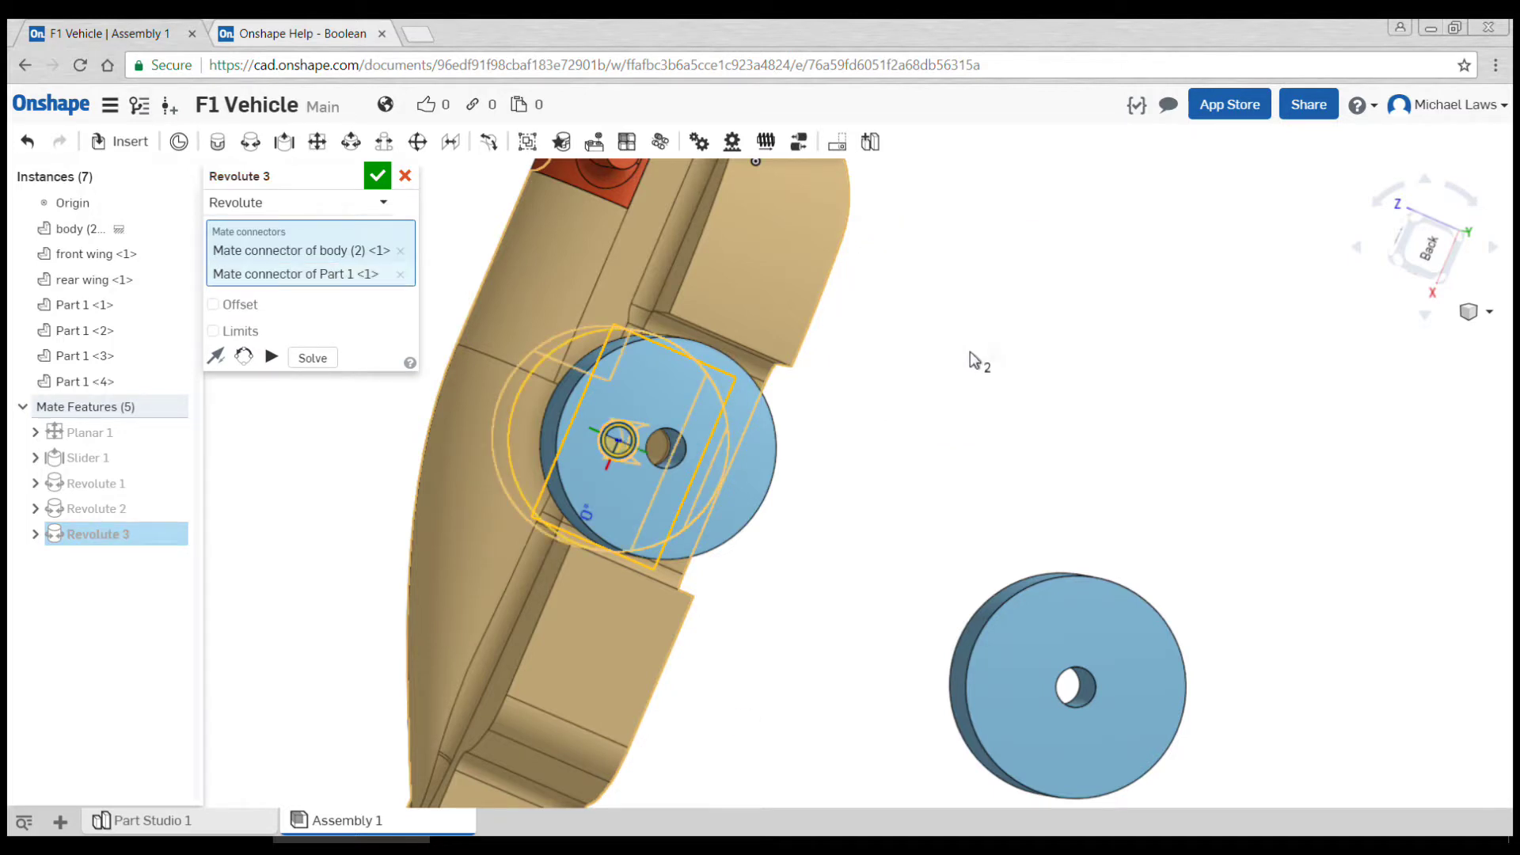
{"action": "scroll", "coordinate": [971, 349], "scroll_direction": "down", "scroll_amount": 5}
{"action": "right_click_drag", "start_coordinate": [974, 360], "coordinate": [179, 341]}
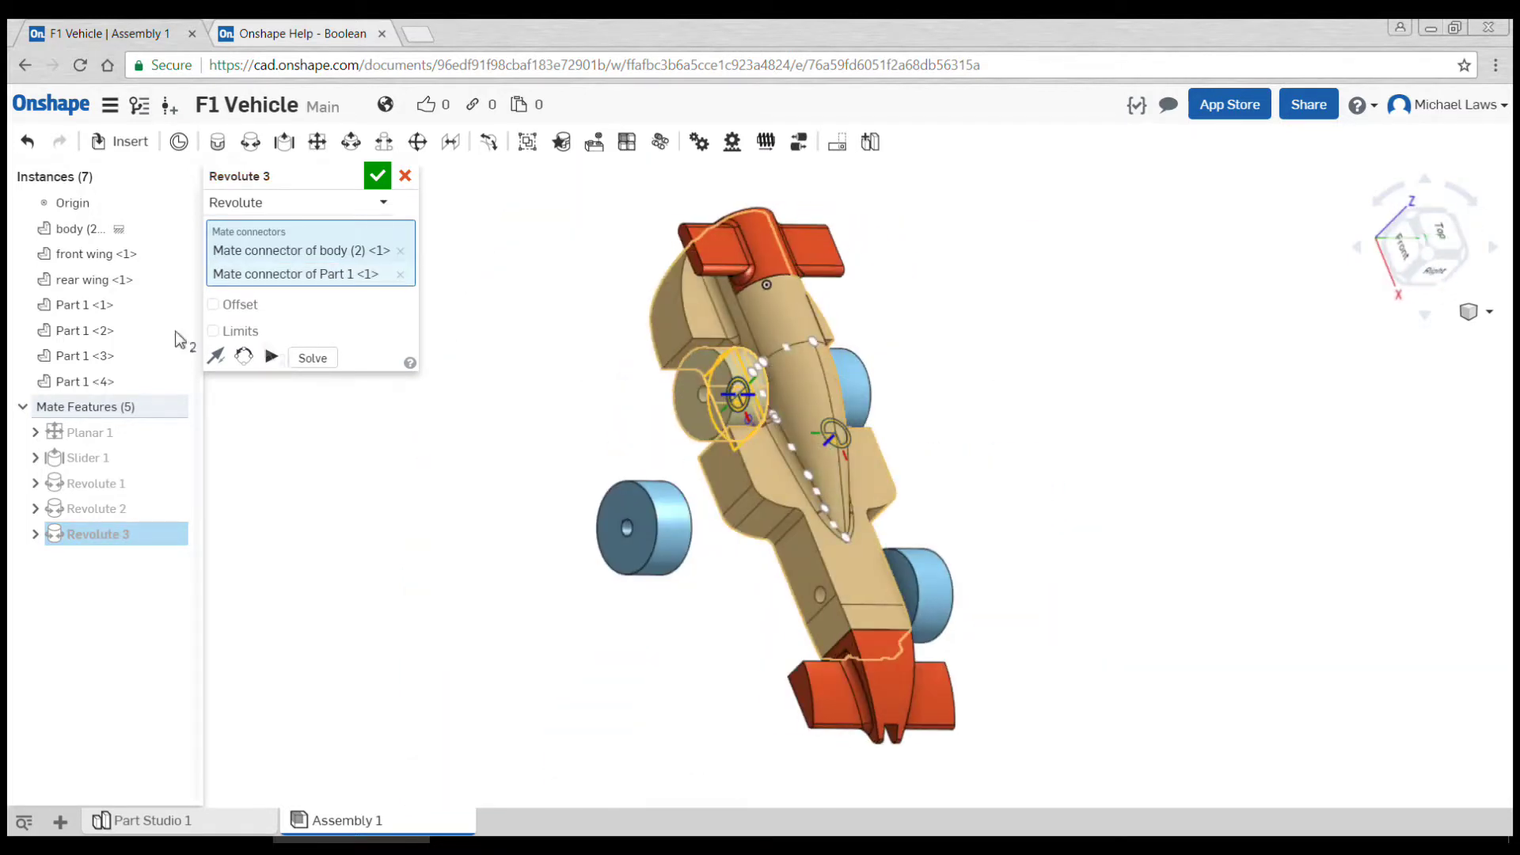
Step: Apply a 2 mm offset to Revolute 3 and accept it
{"action": "left_click", "coordinate": [214, 305]}
{"action": "left_click", "coordinate": [348, 334]}
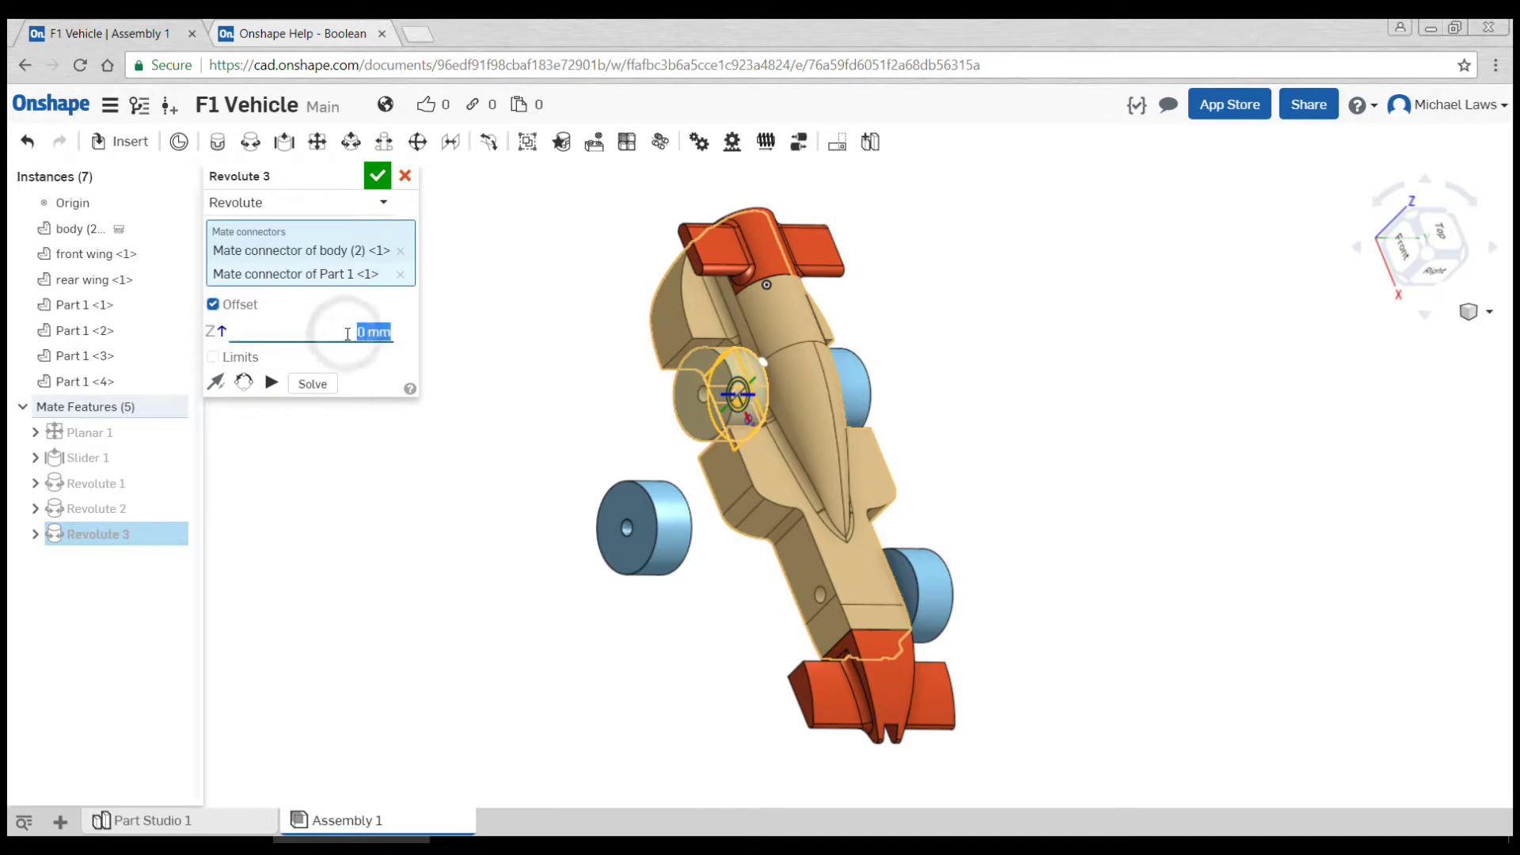
{"action": "key", "text": "Return"}
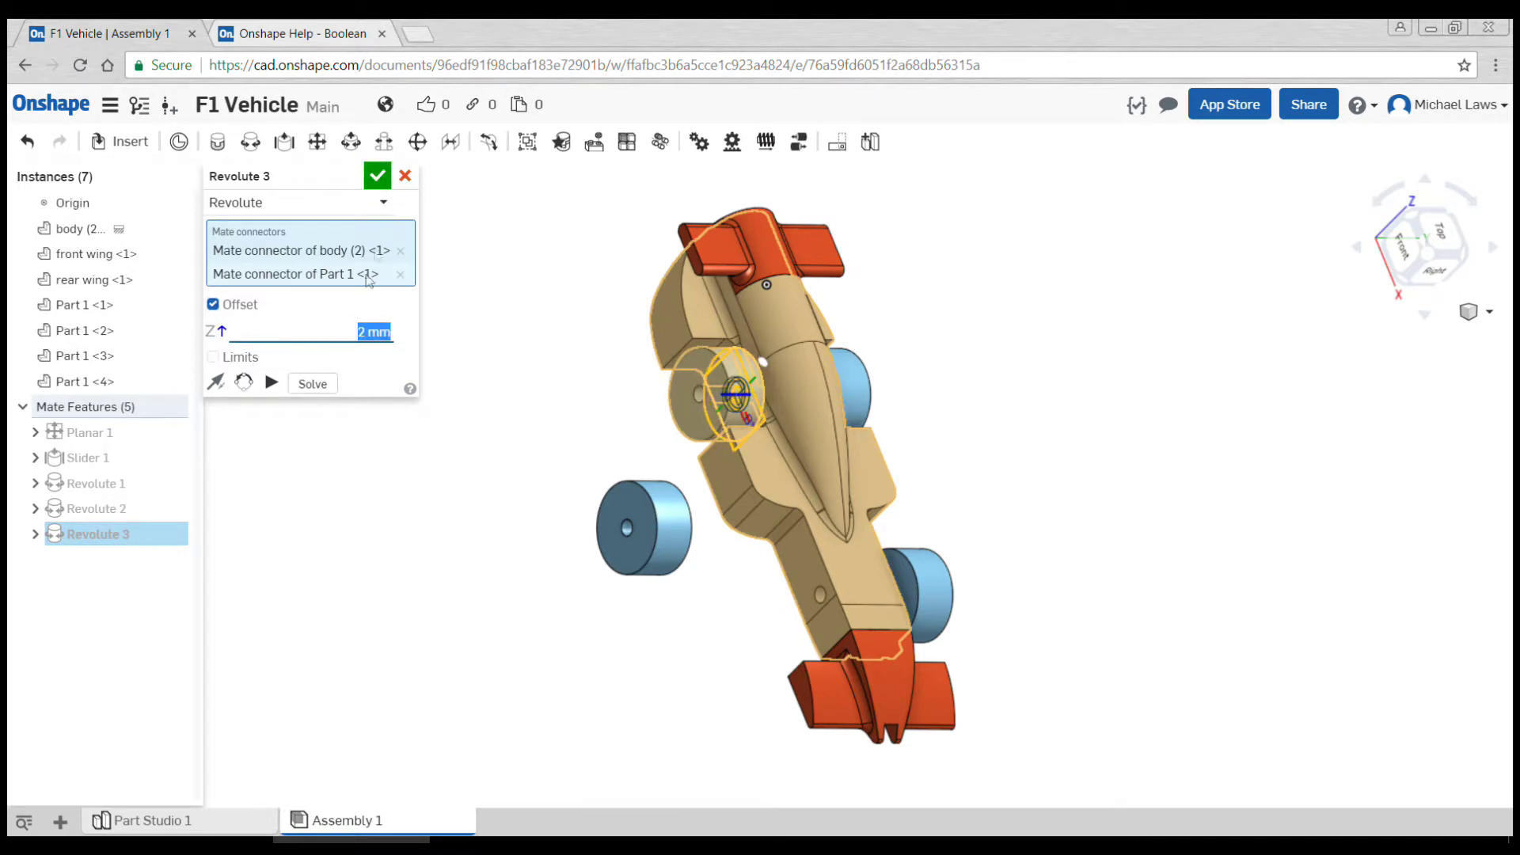
{"action": "left_click", "coordinate": [377, 176]}
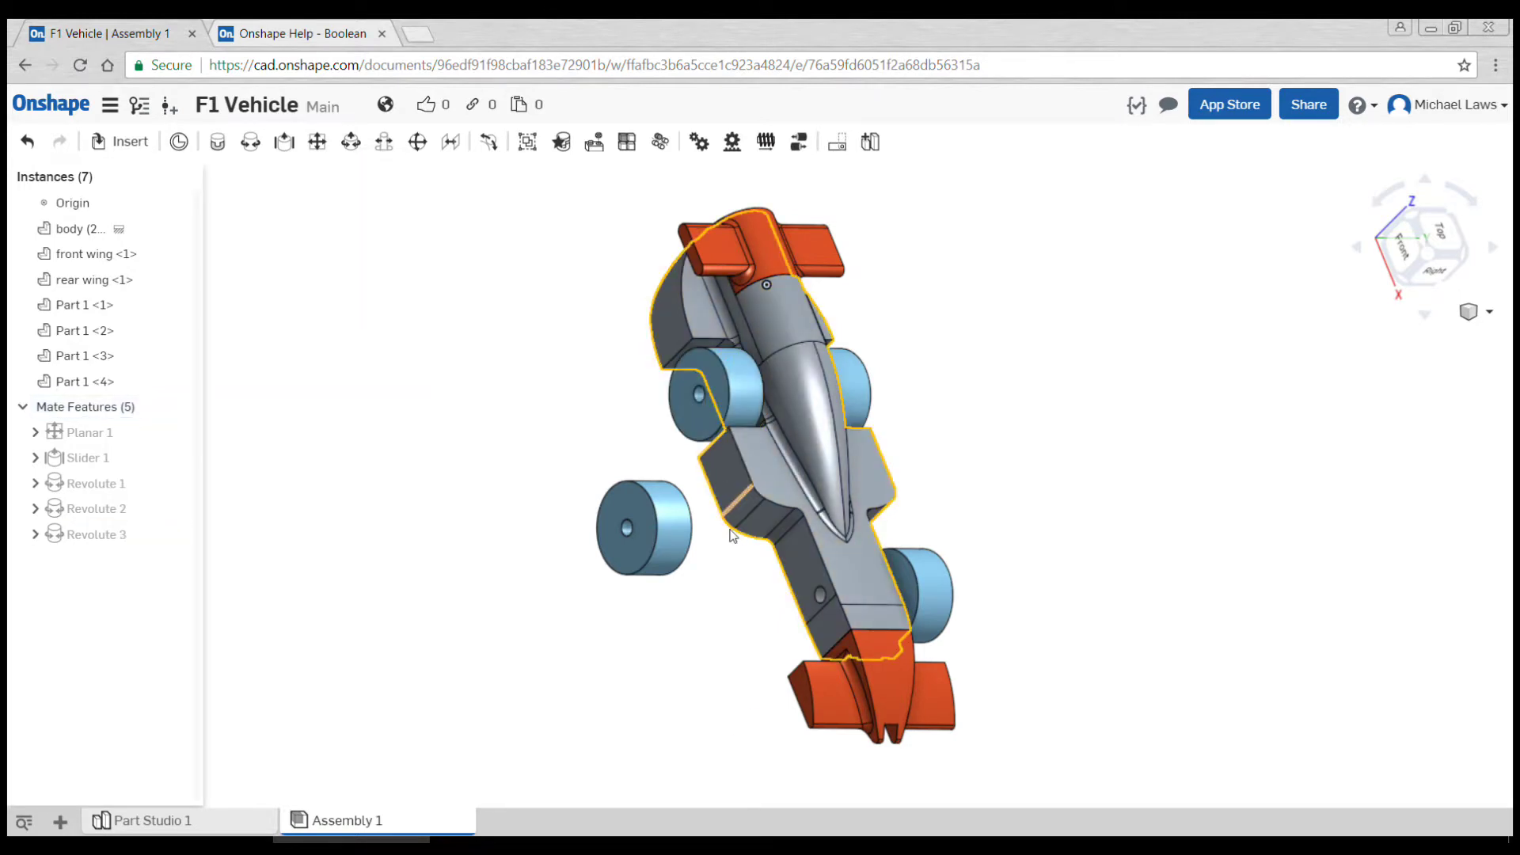
{"action": "right_click_drag", "start_coordinate": [706, 446], "coordinate": [615, 466]}
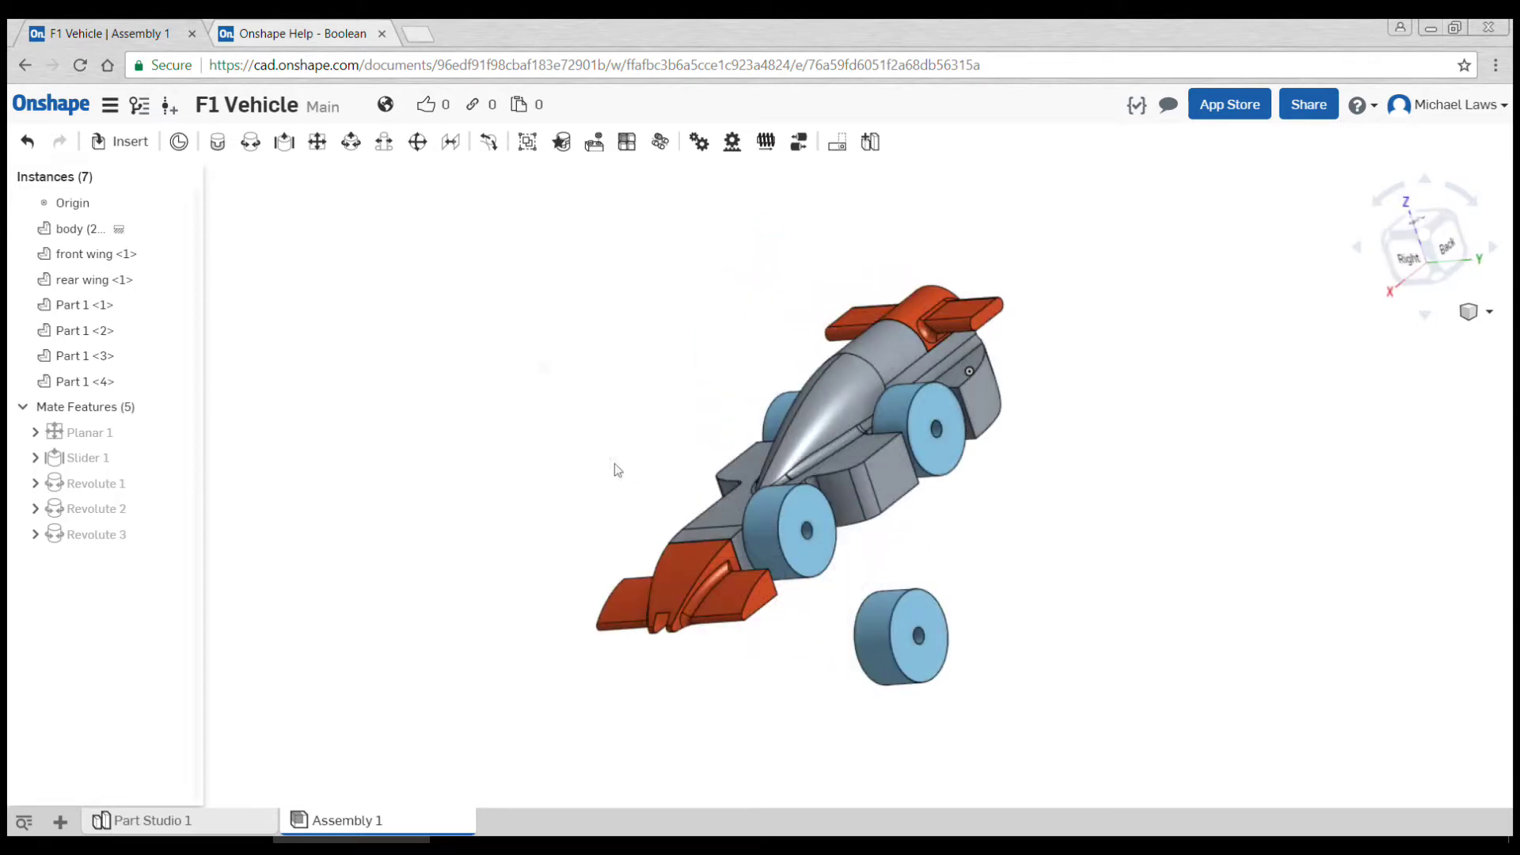
Step: Start Revolute 4 between the loose wheel Part 1 <2>'s hole connector and the body's axle connector
{"action": "left_click", "coordinate": [250, 142]}
{"action": "scroll", "coordinate": [910, 631], "scroll_direction": "up", "scroll_amount": 10}
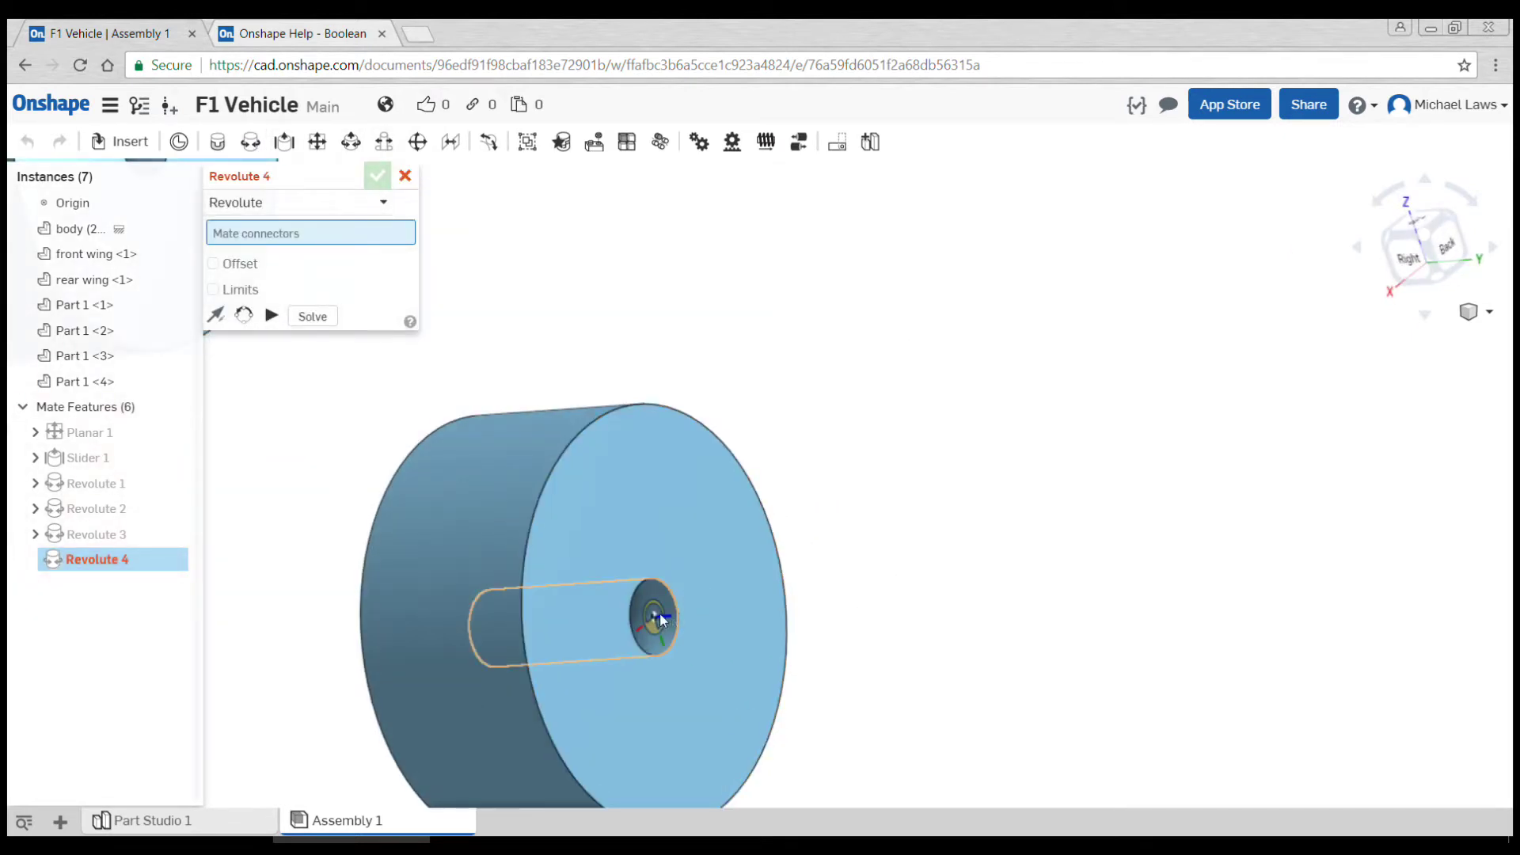
{"action": "left_click", "coordinate": [662, 620]}
{"action": "scroll", "coordinate": [676, 619], "scroll_direction": "down", "scroll_amount": 10}
{"action": "right_click_drag", "start_coordinate": [685, 540], "coordinate": [746, 554]}
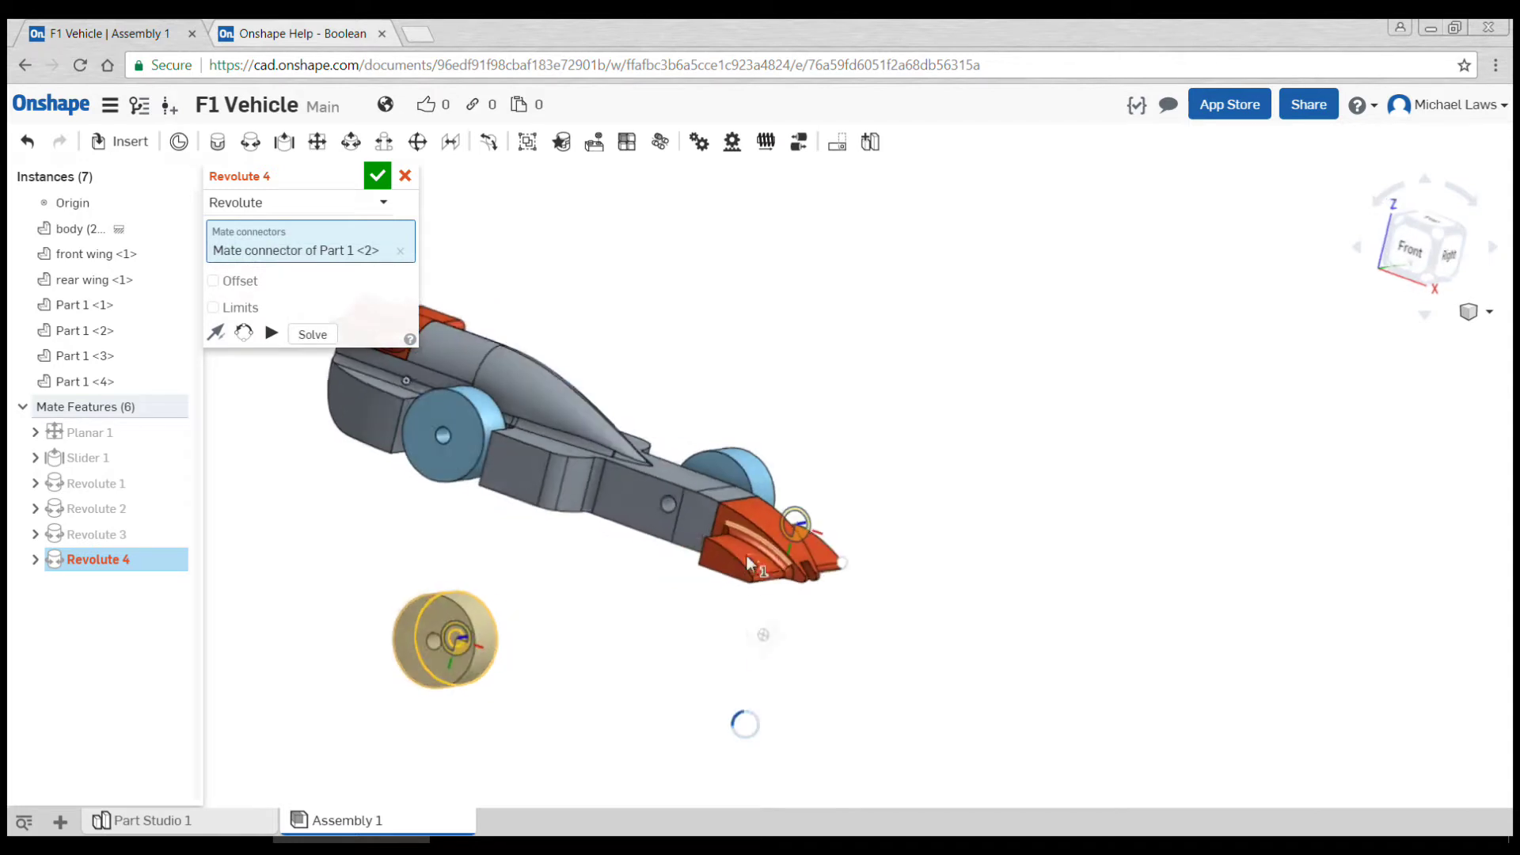
{"action": "scroll", "coordinate": [668, 507], "scroll_direction": "up", "scroll_amount": 8}
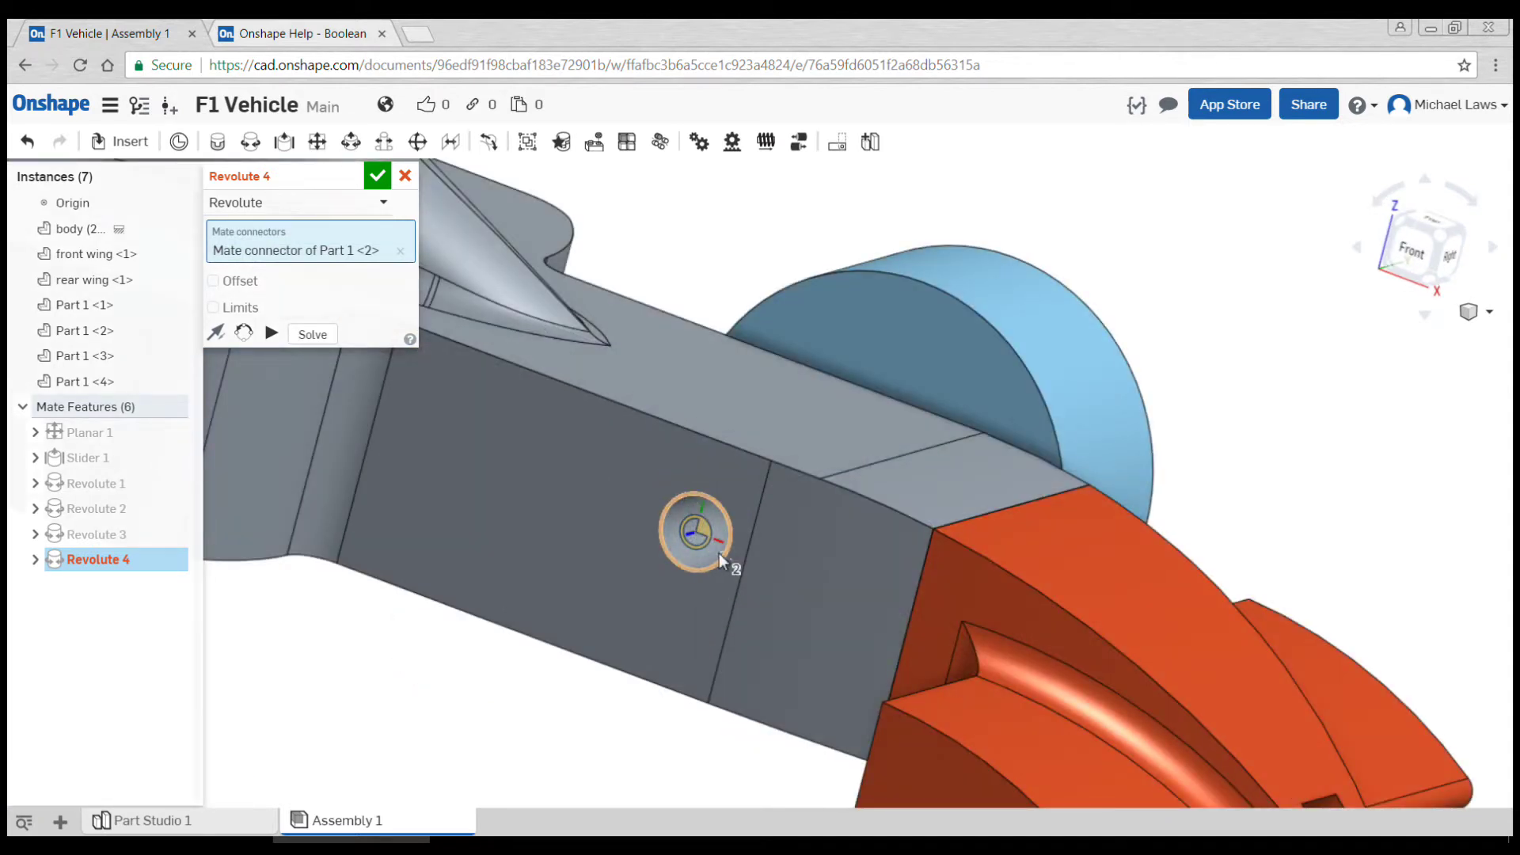
{"action": "left_click", "coordinate": [719, 553]}
{"action": "scroll", "coordinate": [399, 397], "scroll_direction": "down", "scroll_amount": 3}
Step: Give Revolute 4 a 2 mm offset and accept it
{"action": "left_click", "coordinate": [250, 308]}
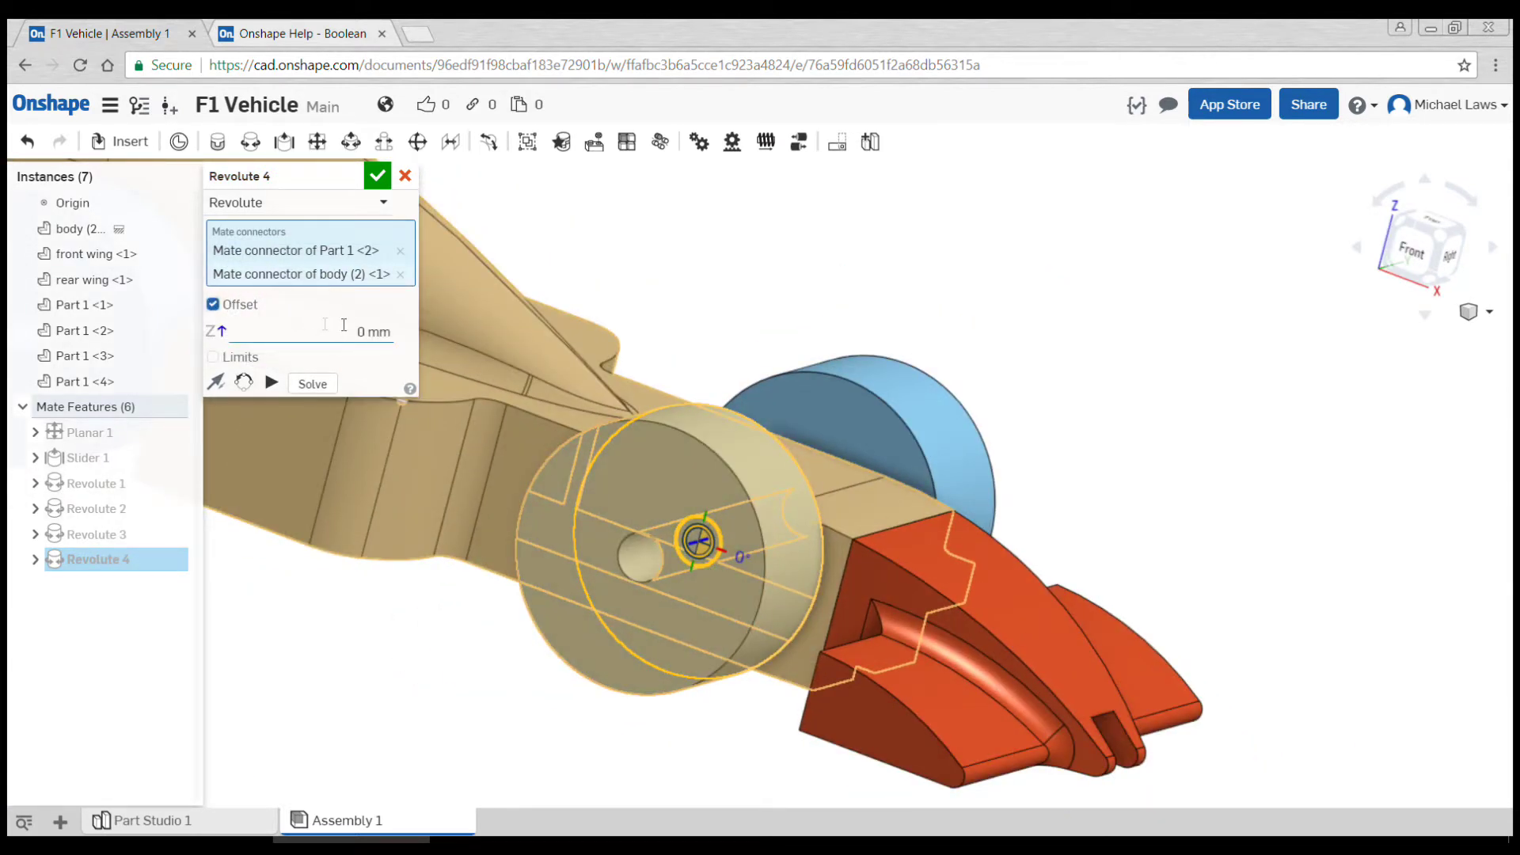
{"action": "type", "text": "2"}
{"action": "key", "text": "Return"}
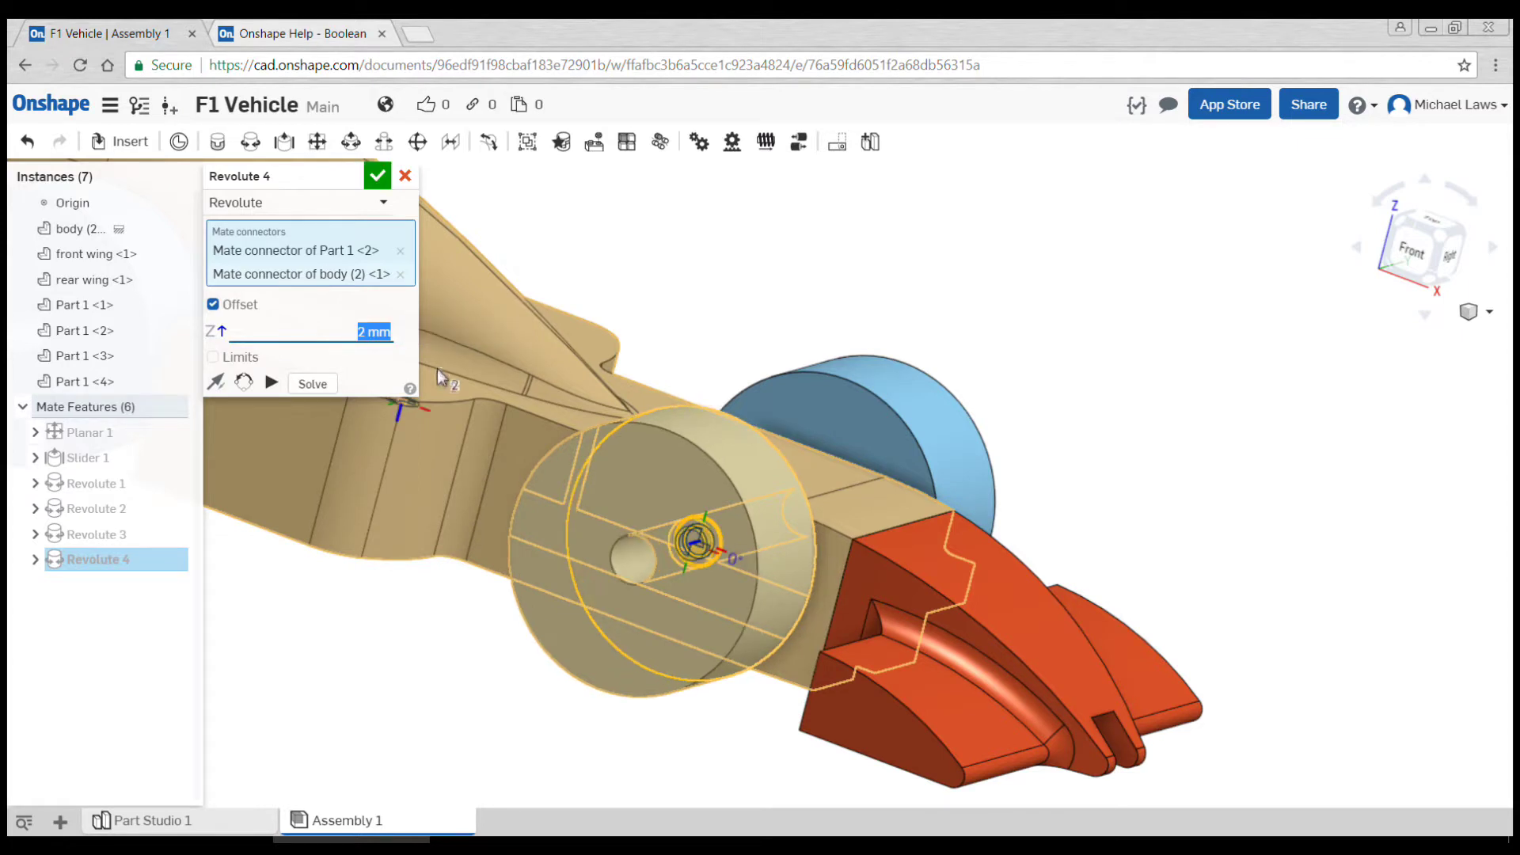
{"action": "left_click", "coordinate": [377, 175]}
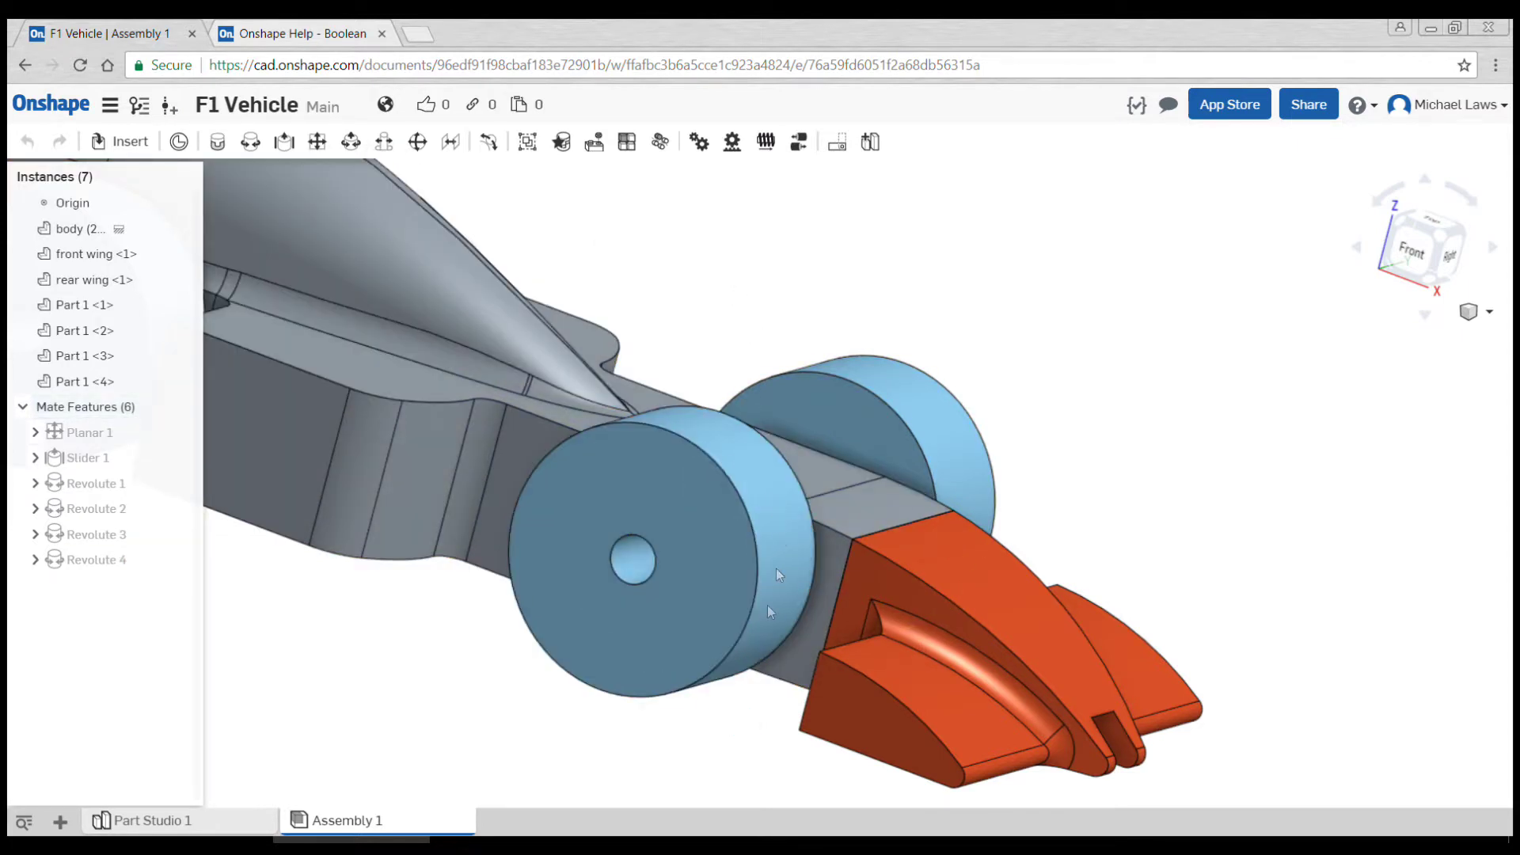
Step: Select the front wheel to check it, then return to the standard isometric view
{"action": "left_click", "coordinate": [682, 467]}
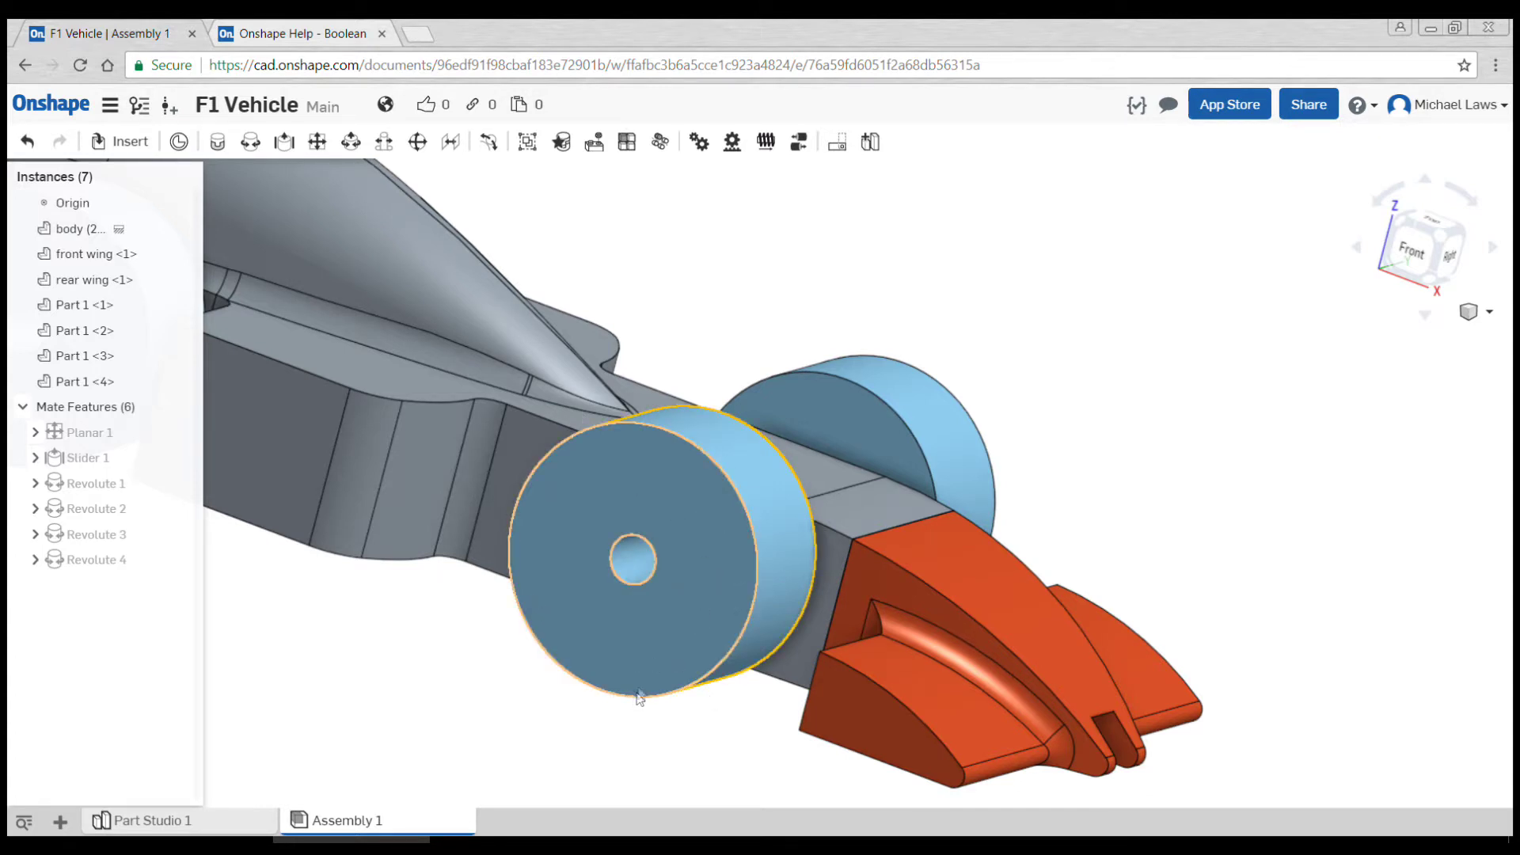
{"action": "left_click", "coordinate": [723, 509]}
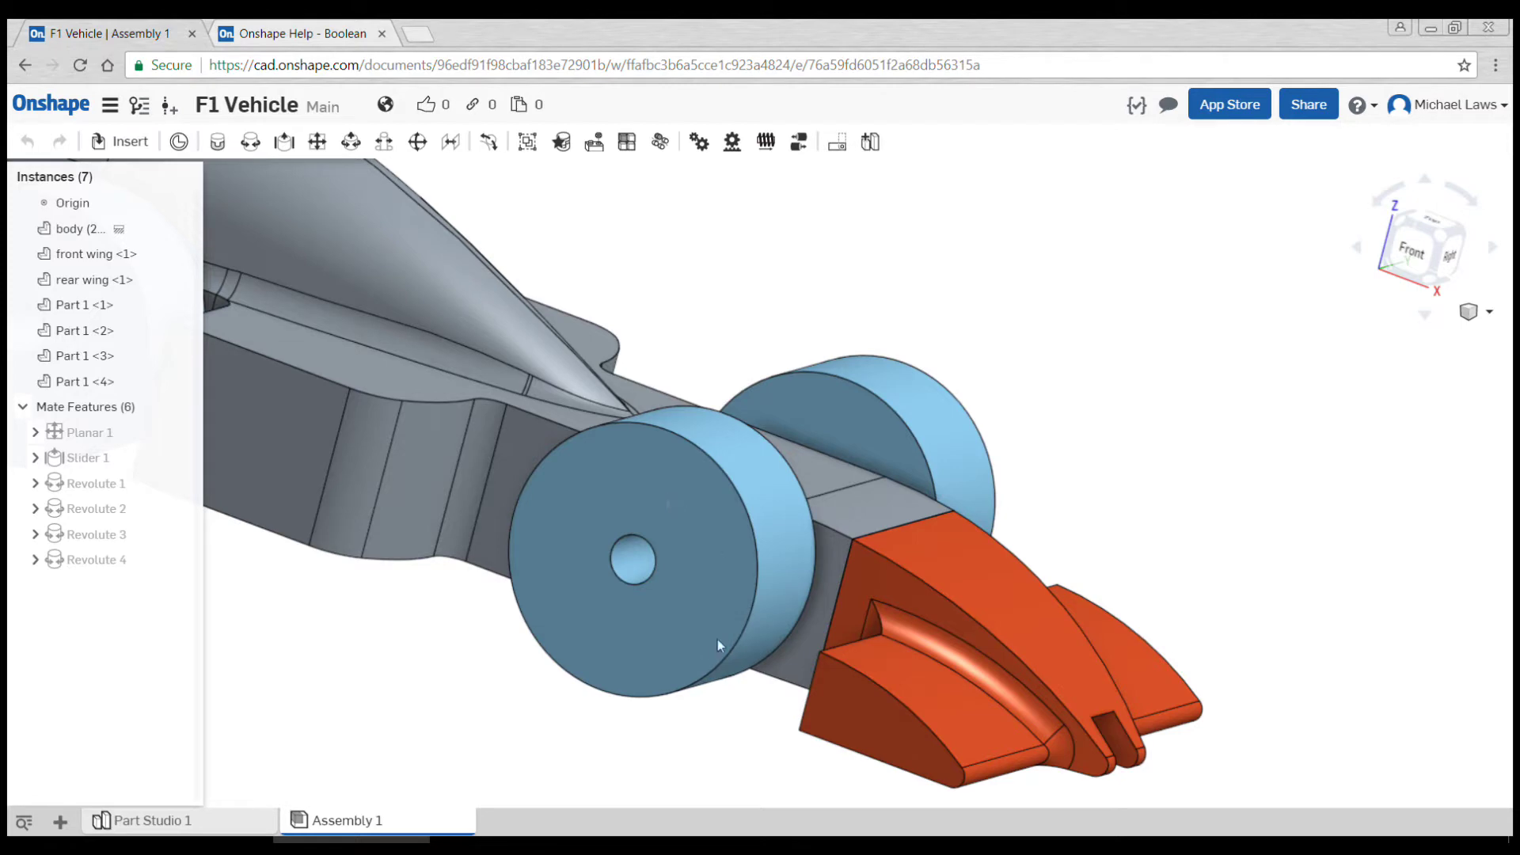
{"action": "left_click", "coordinate": [735, 556]}
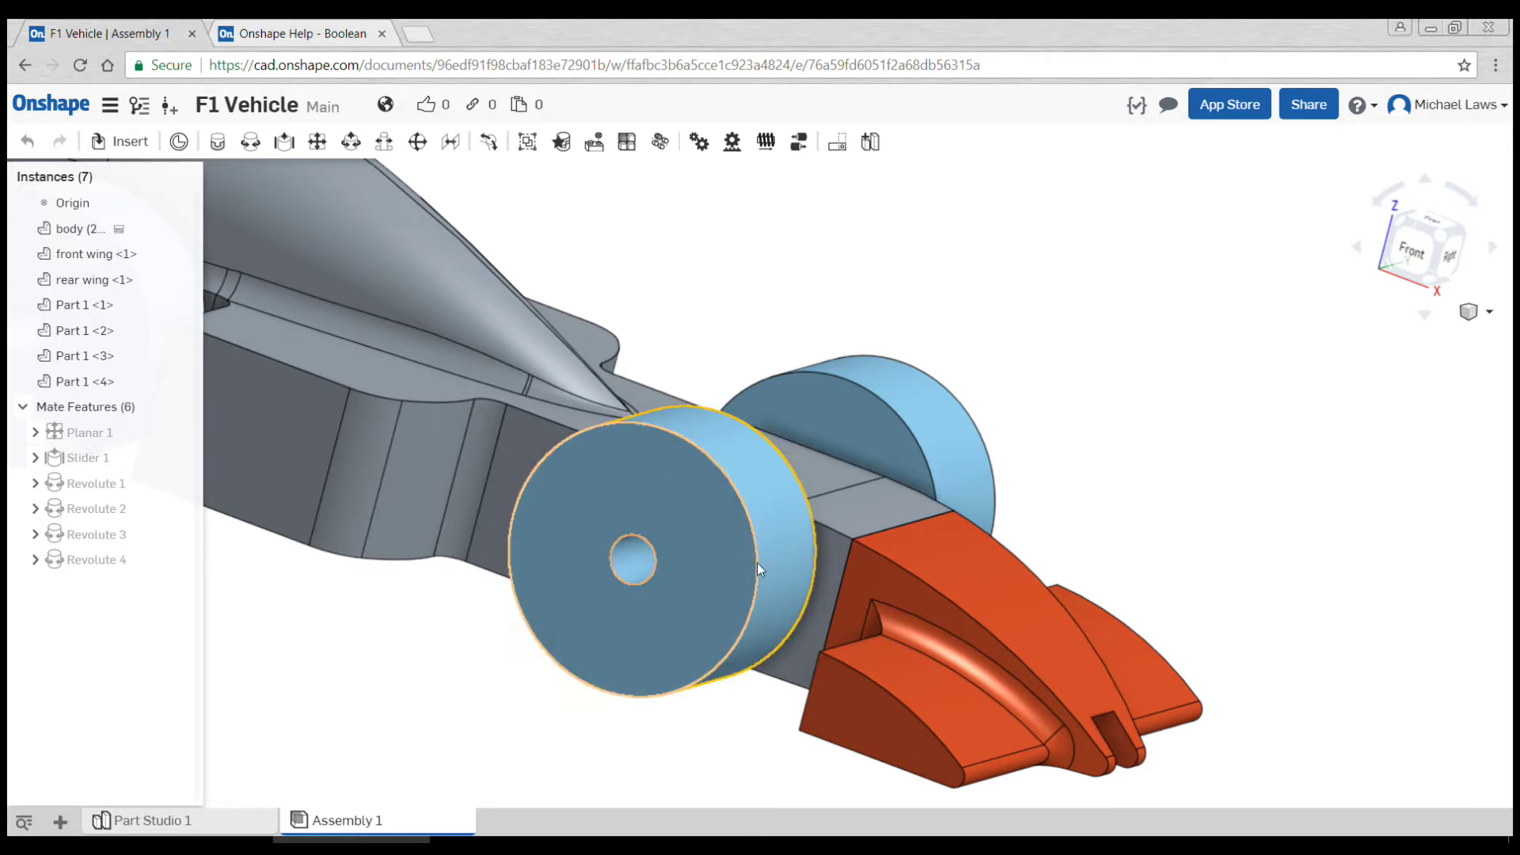
{"action": "scroll", "coordinate": [869, 543], "scroll_direction": "up", "scroll_amount": 5}
{"action": "right_click_drag", "start_coordinate": [869, 543], "coordinate": [801, 656]}
{"action": "key", "text": "shift+7"}
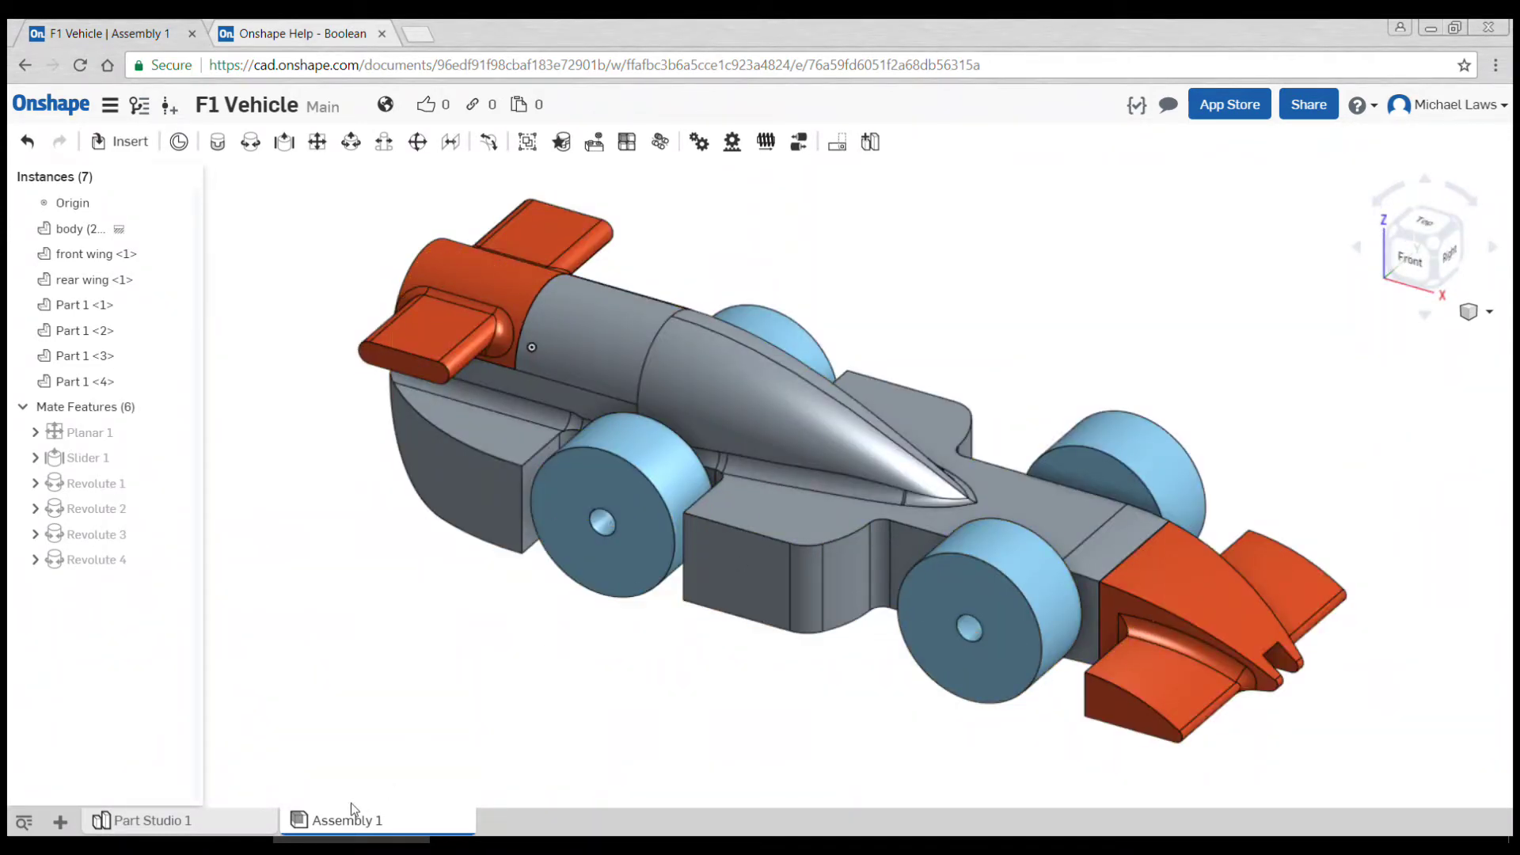
Step: In Part Studio 1, roll the feature history back to just above Mirror 1
{"action": "left_click", "coordinate": [181, 822]}
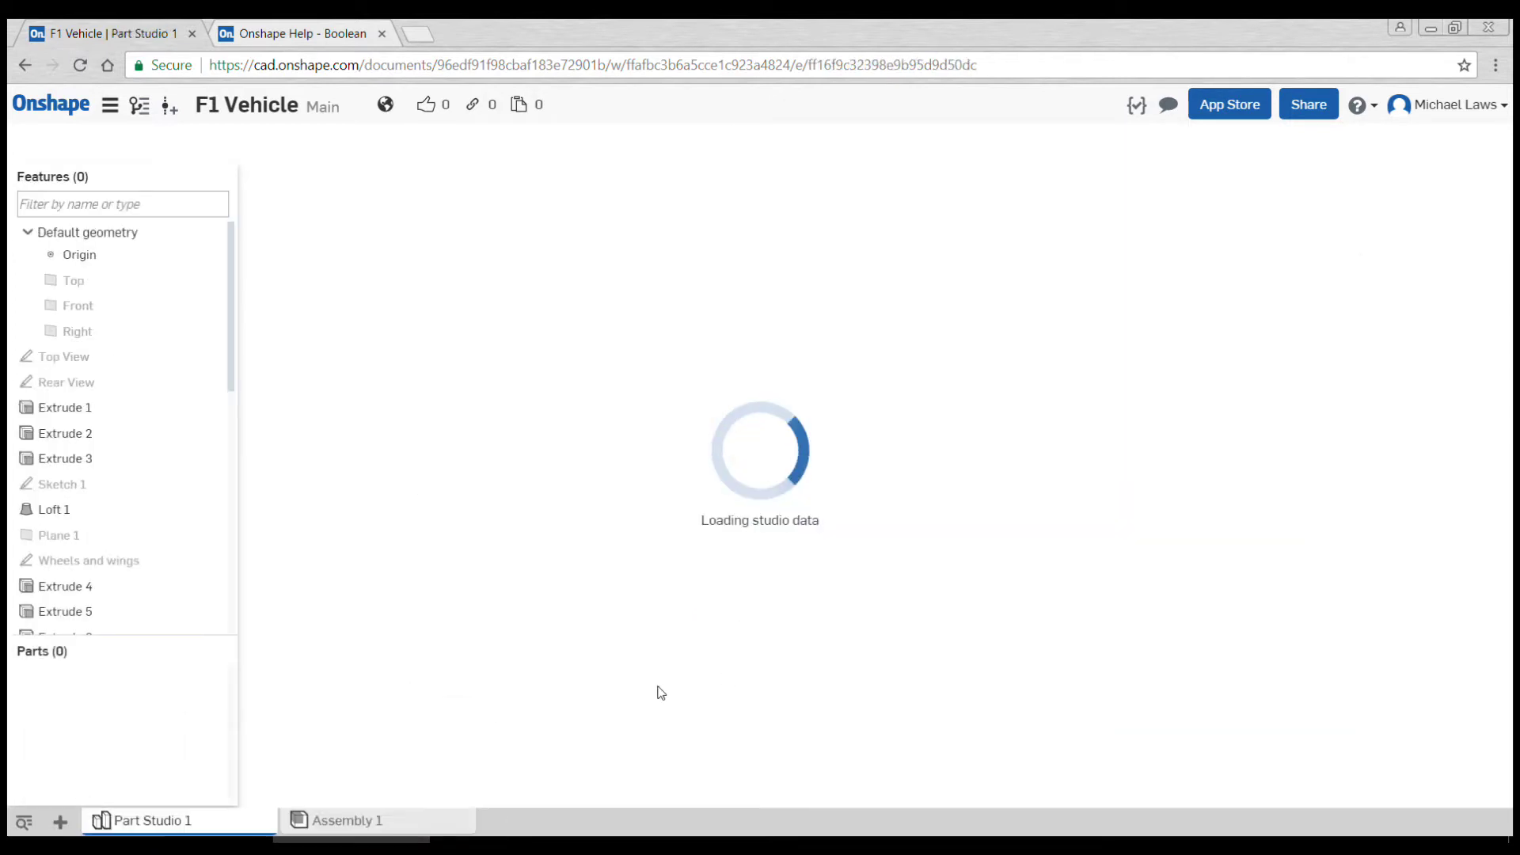
{"action": "right_click_drag", "start_coordinate": [1080, 626], "coordinate": [833, 658]}
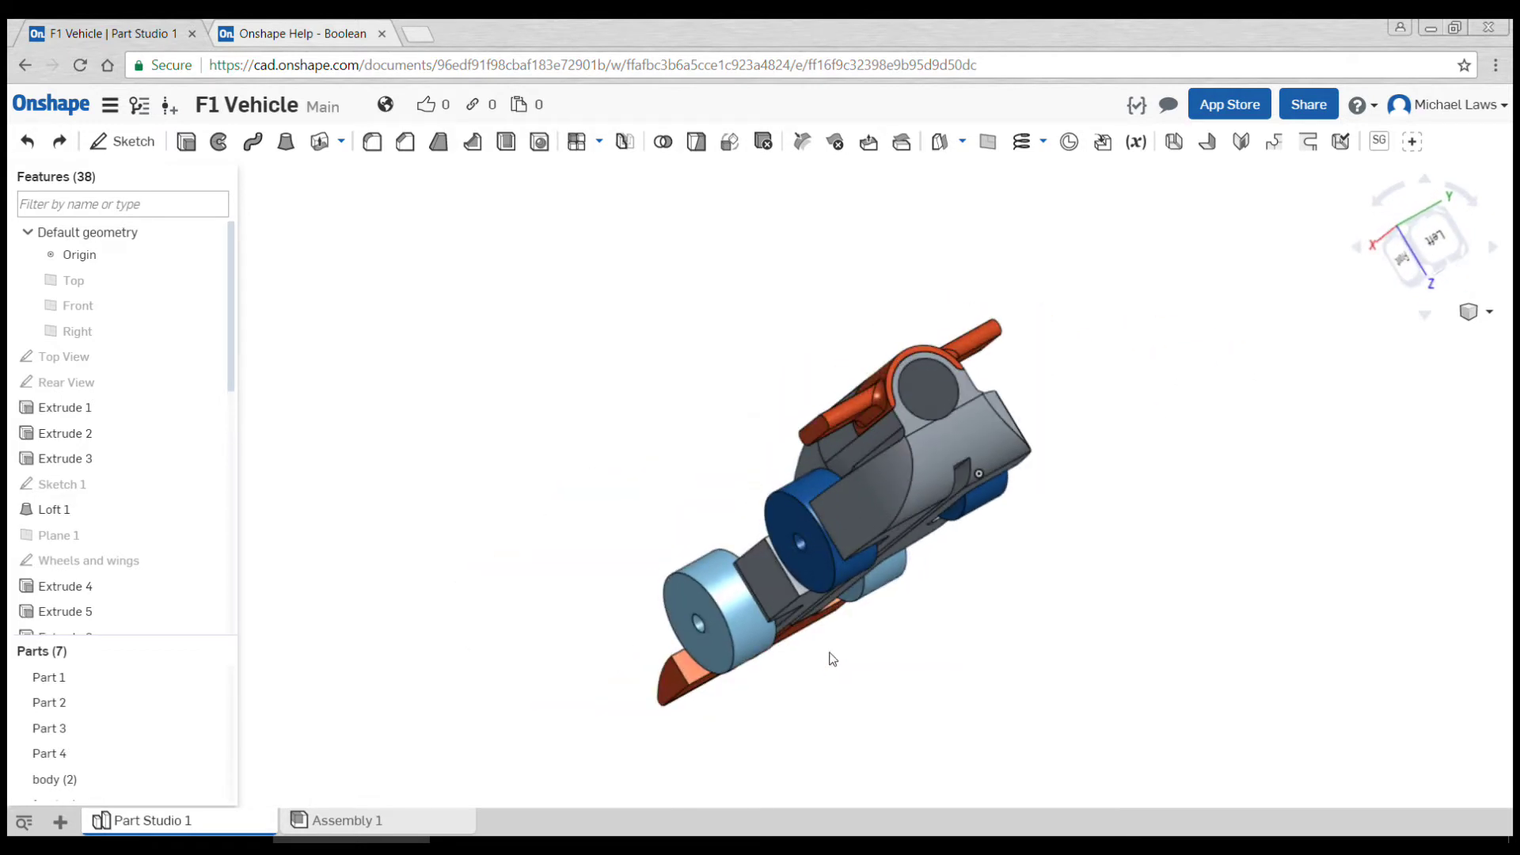
{"action": "scroll", "coordinate": [133, 583], "scroll_direction": "down", "scroll_amount": 5}
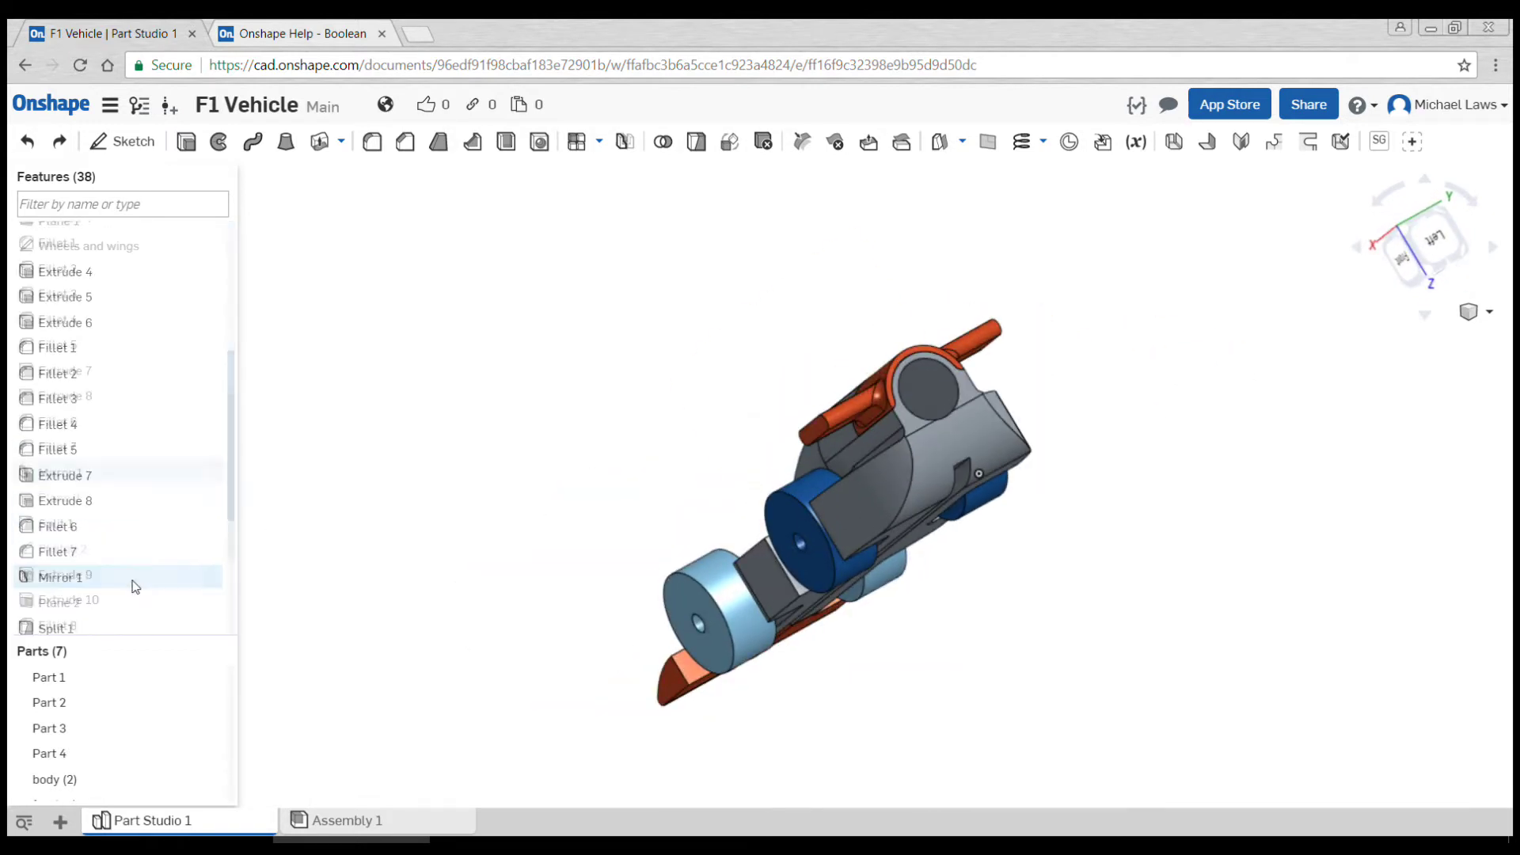
{"action": "scroll", "coordinate": [133, 586], "scroll_direction": "down", "scroll_amount": 4}
{"action": "left_click_drag", "start_coordinate": [109, 625], "coordinate": [111, 308]}
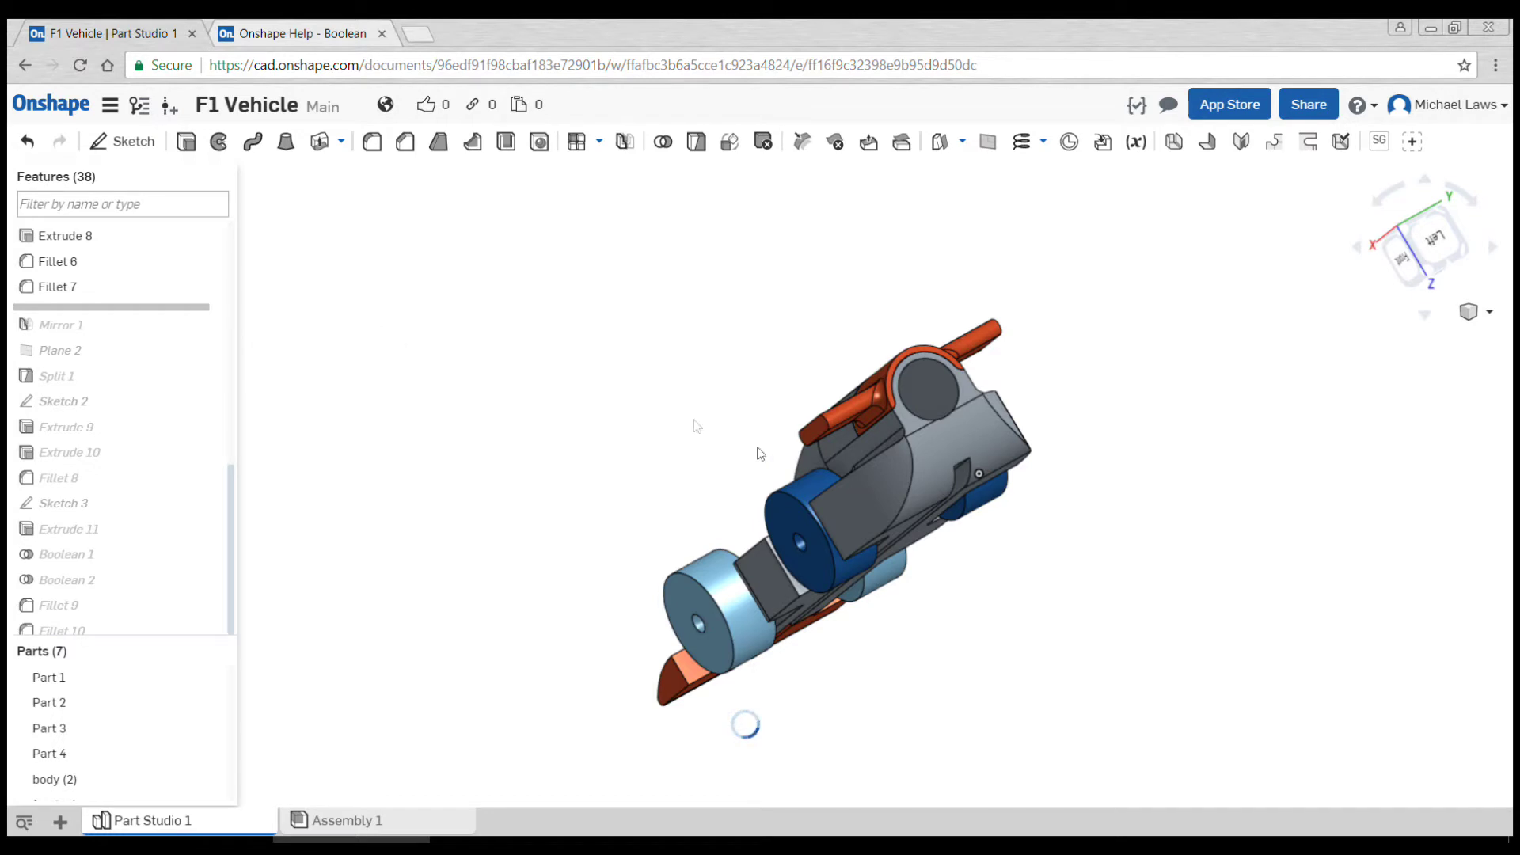
{"action": "right_click_drag", "start_coordinate": [915, 474], "coordinate": [940, 486]}
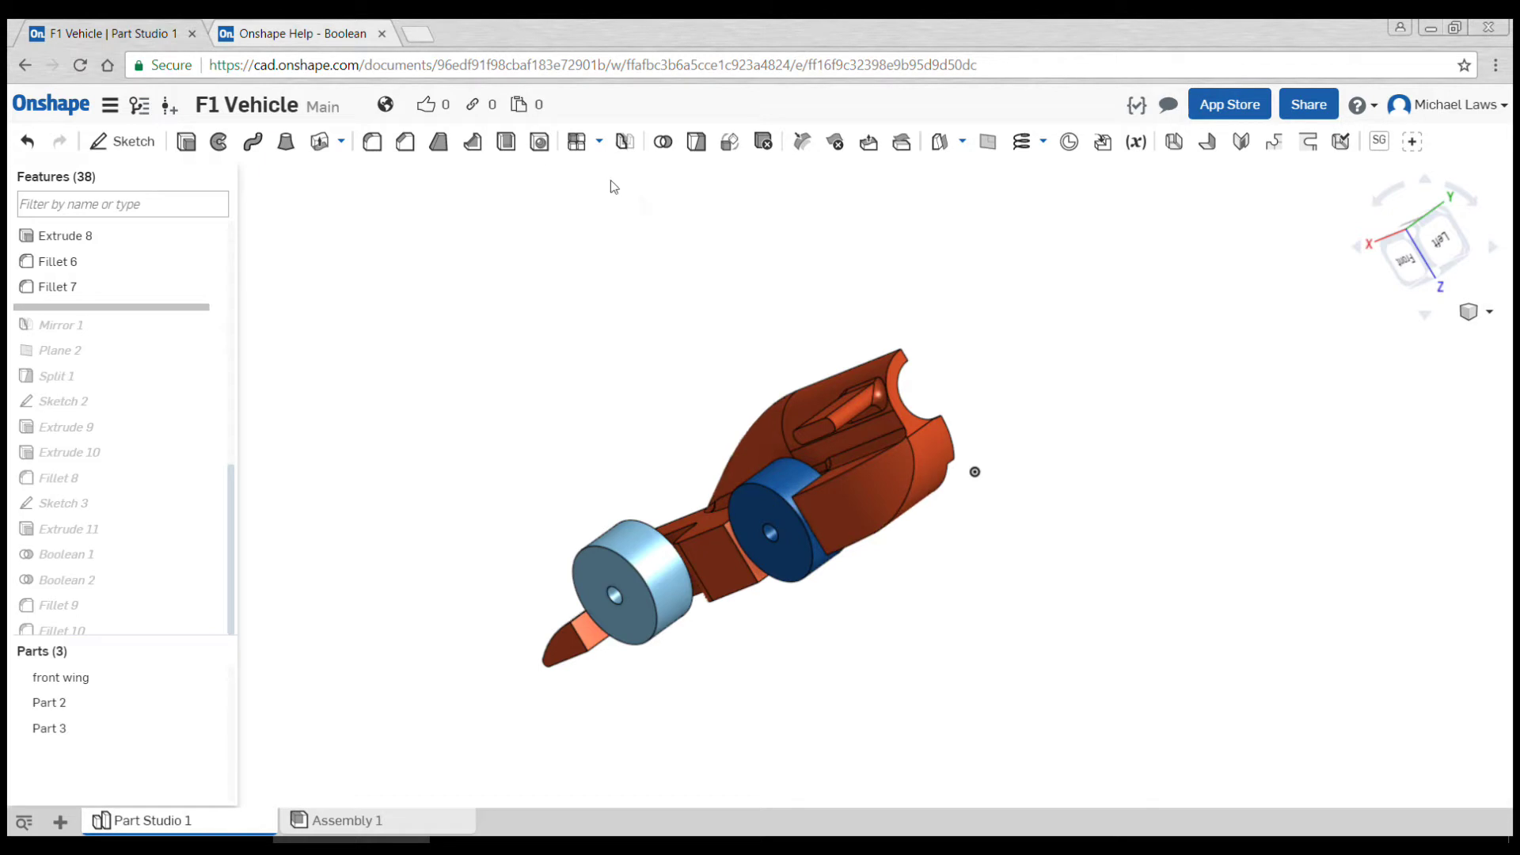
Step: Add a 5 mm fillet on the rear wing's arch edge and roll the history forward to the end
{"action": "left_click", "coordinate": [405, 146]}
{"action": "scroll", "coordinate": [930, 548], "scroll_direction": "up", "scroll_amount": 5}
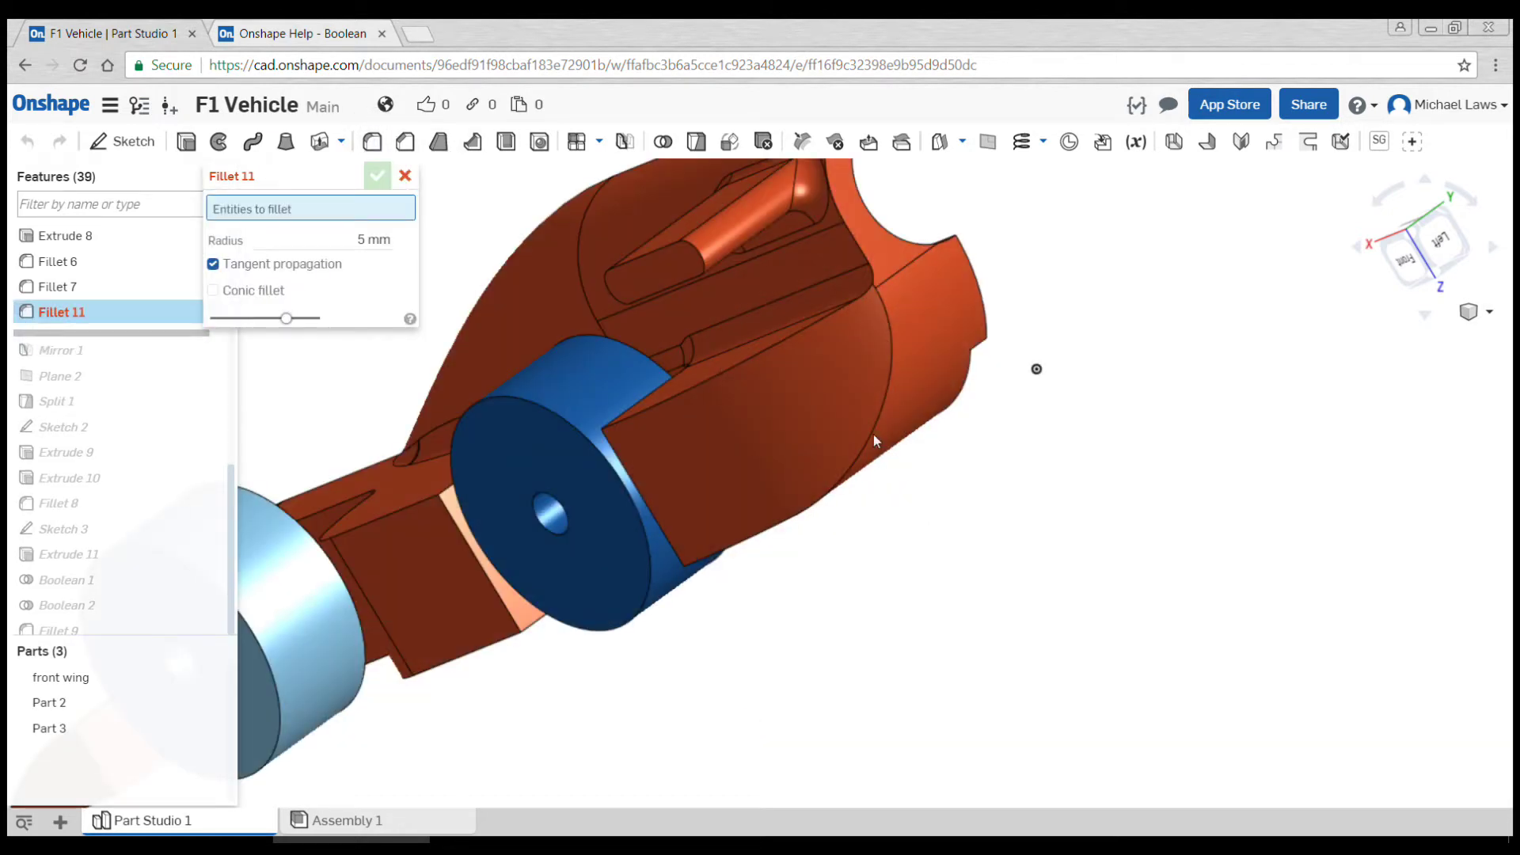
{"action": "left_click", "coordinate": [872, 432]}
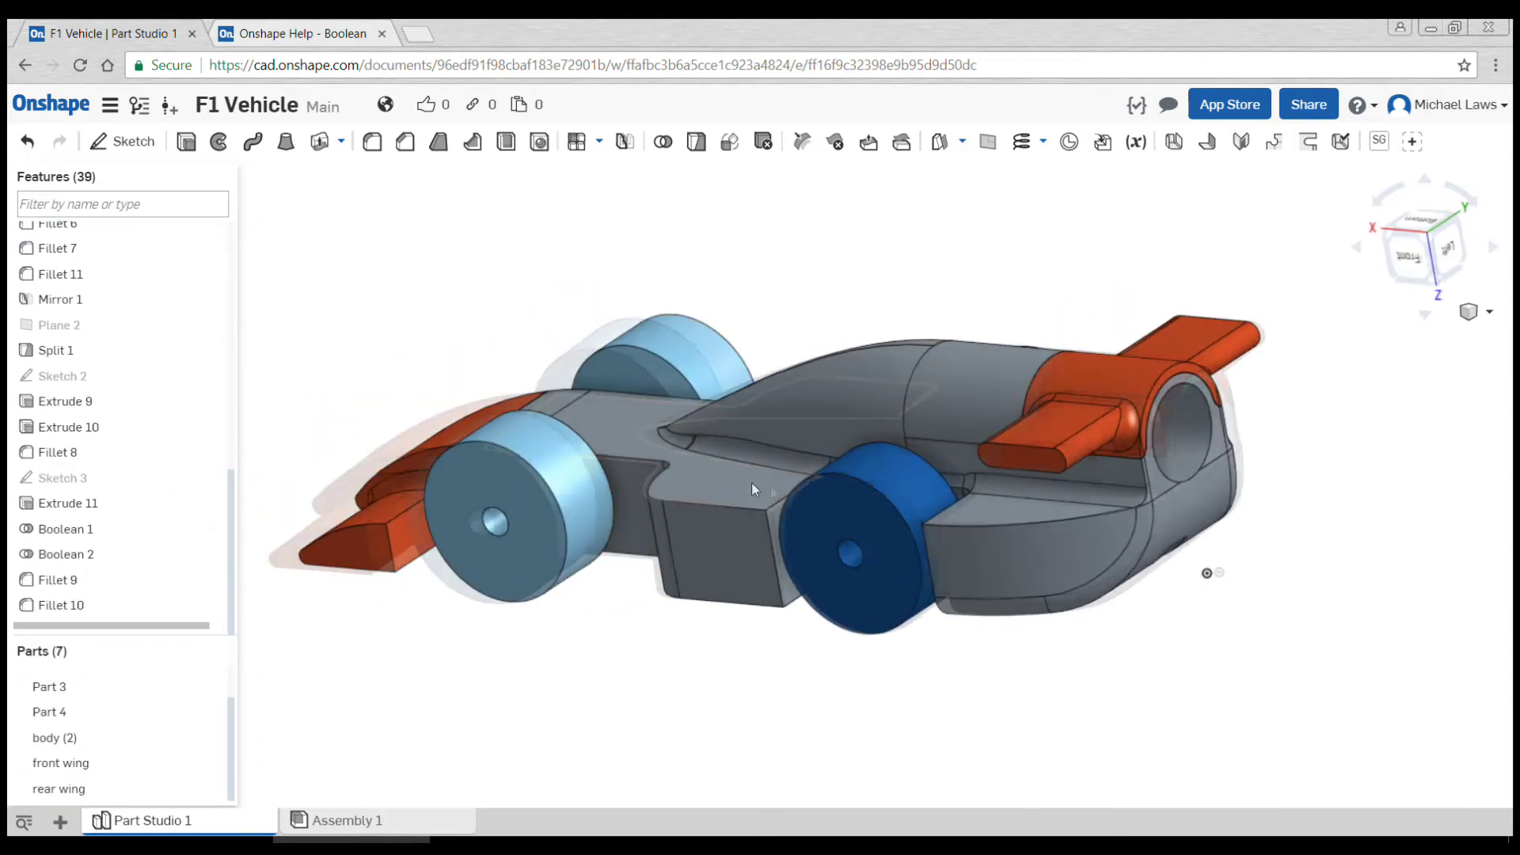
{"action": "right_click_drag", "start_coordinate": [752, 483], "coordinate": [1007, 494]}
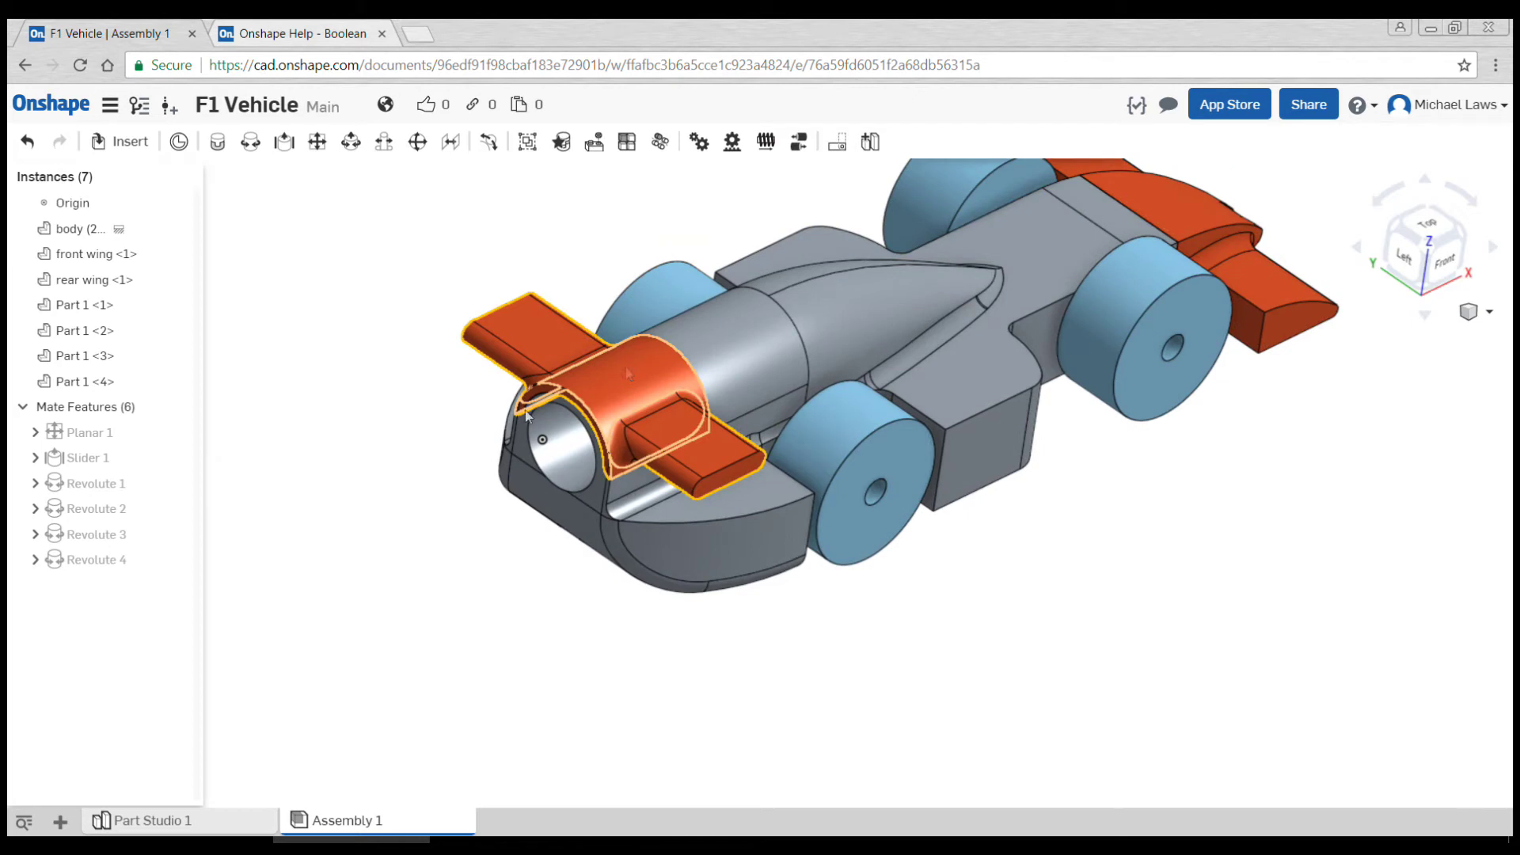
Step: Select rear wing <1>, return to Assembly 1, and open its defining Part Studio from the context menu
{"action": "left_click", "coordinate": [84, 283]}
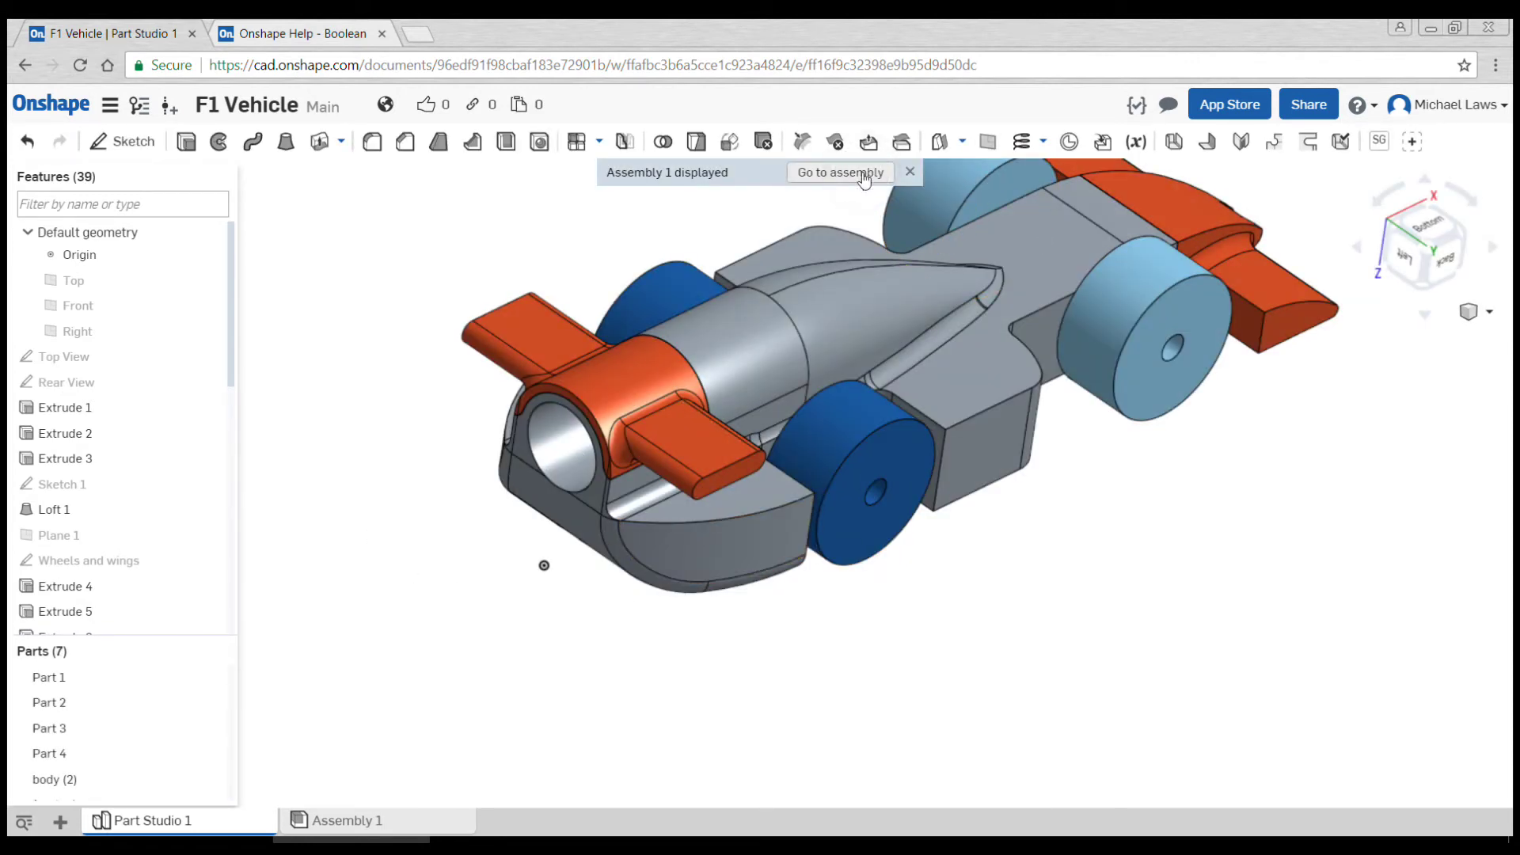
{"action": "left_click", "coordinate": [863, 171]}
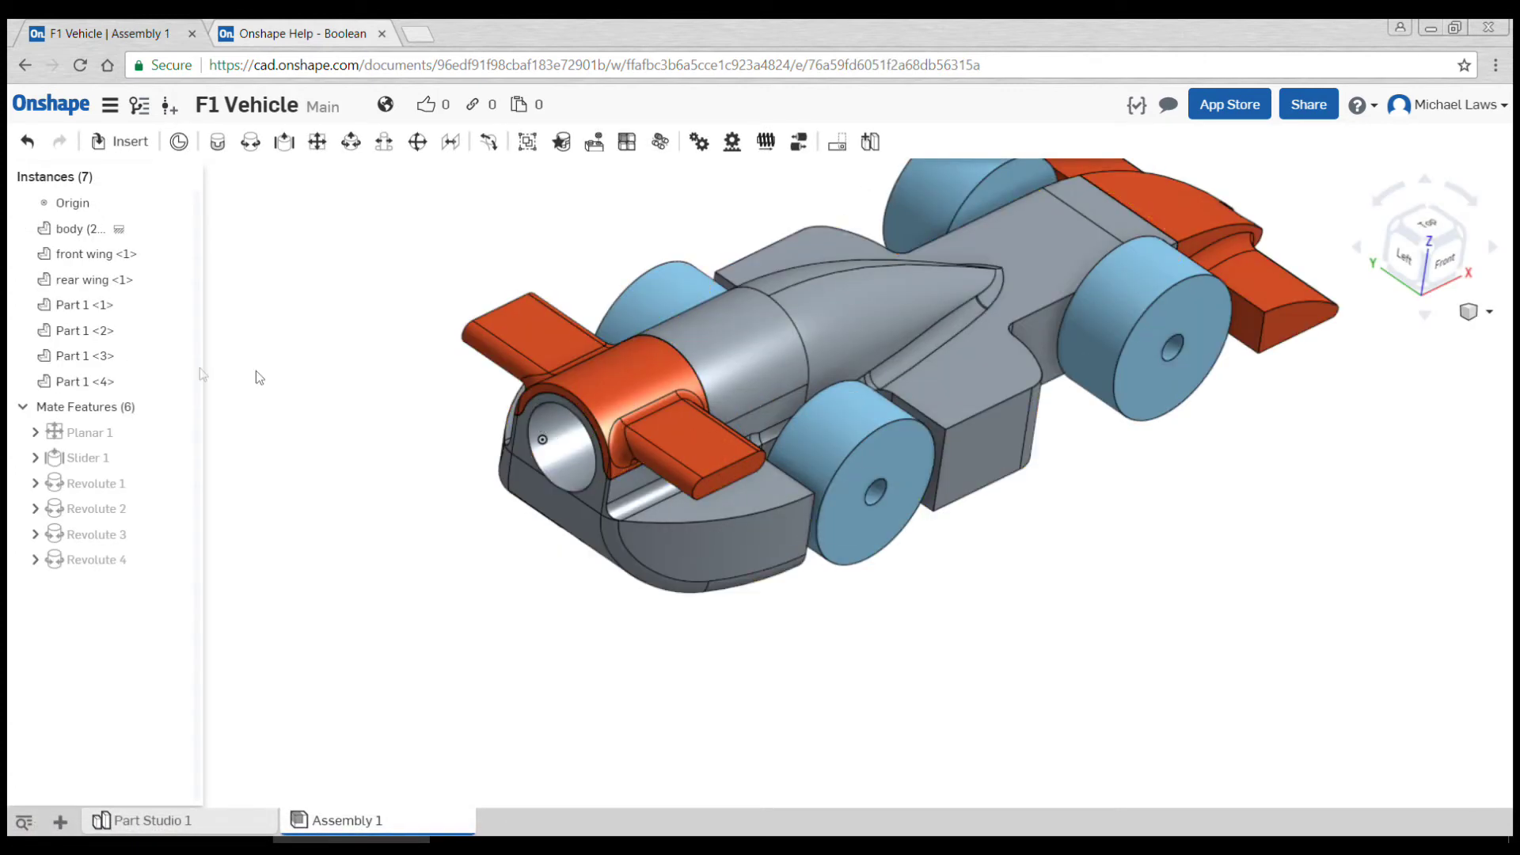
{"action": "right_click", "coordinate": [79, 280]}
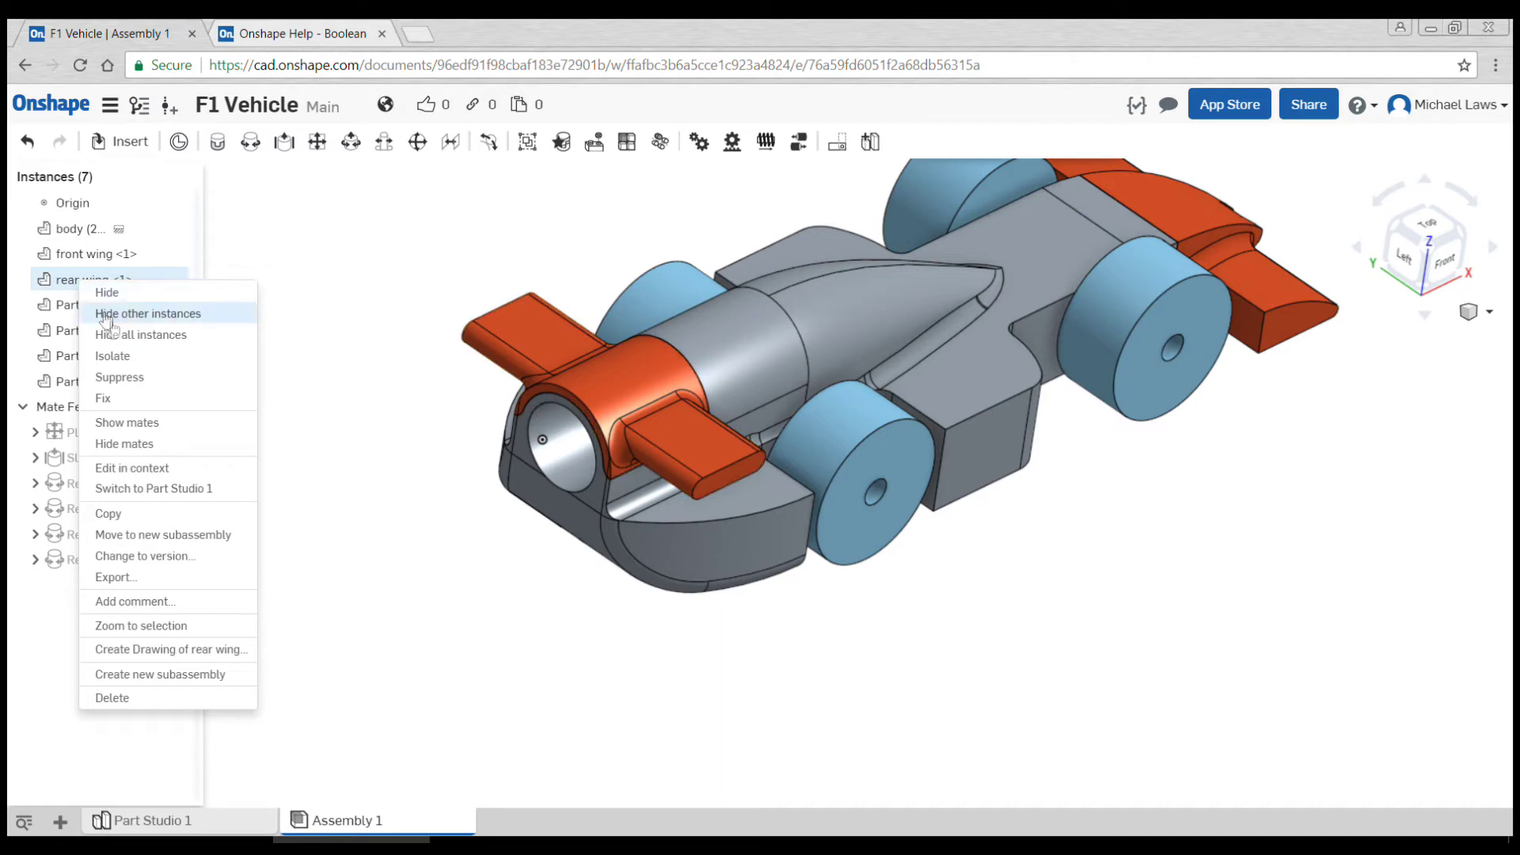
{"action": "left_click", "coordinate": [153, 488]}
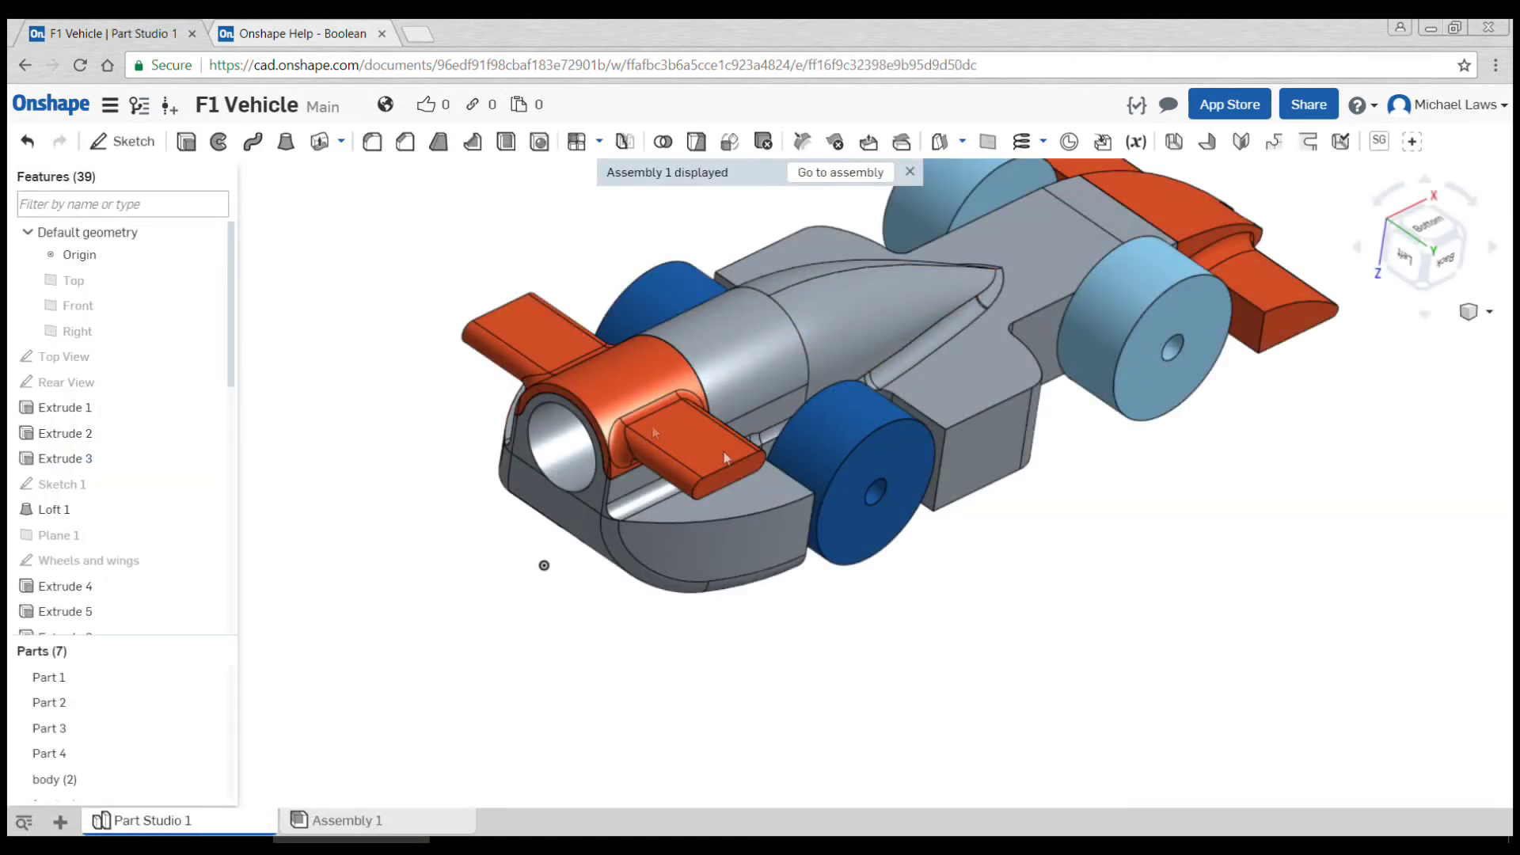
Step: Extrude the rear-wing tab's end face 25 mm blind, merged into the rear wing, as Extrude 12
{"action": "scroll", "coordinate": [725, 459], "scroll_direction": "up", "scroll_amount": 3}
{"action": "scroll", "coordinate": [858, 486], "scroll_direction": "up", "scroll_amount": 2}
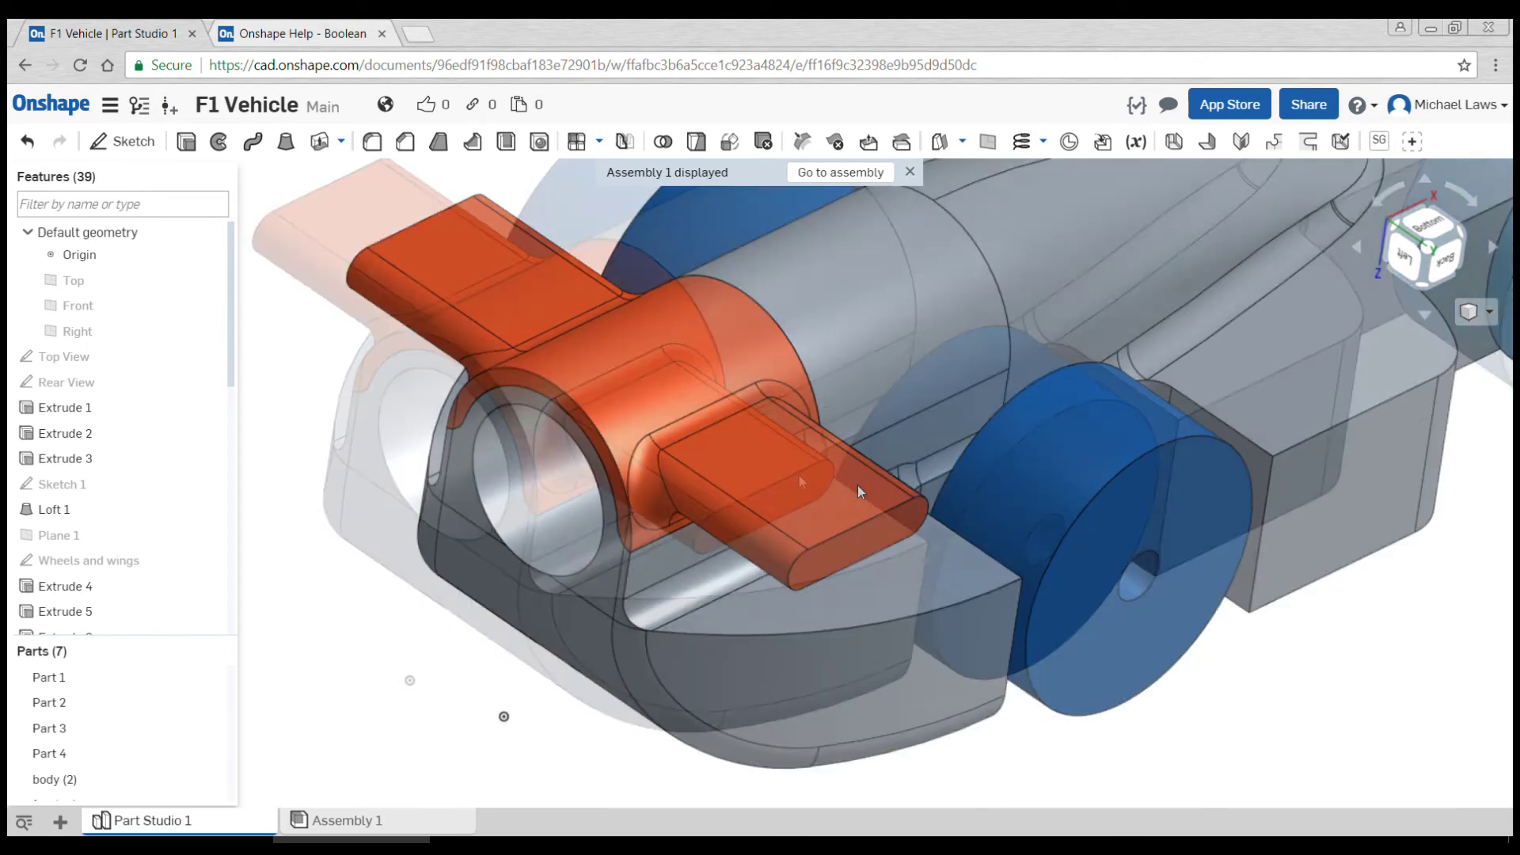
{"action": "mouse_move", "coordinate": [541, 458]}
{"action": "right_mouse_down"}
{"action": "mouse_move", "coordinate": [654, 463]}
{"action": "mouse_move", "coordinate": [553, 448]}
{"action": "mouse_move", "coordinate": [568, 468]}
{"action": "mouse_move", "coordinate": [552, 473]}
{"action": "right_mouse_up"}
{"action": "scroll", "coordinate": [681, 450], "scroll_direction": "down", "scroll_amount": 3}
{"action": "scroll", "coordinate": [781, 489], "scroll_direction": "up", "scroll_amount": 3}
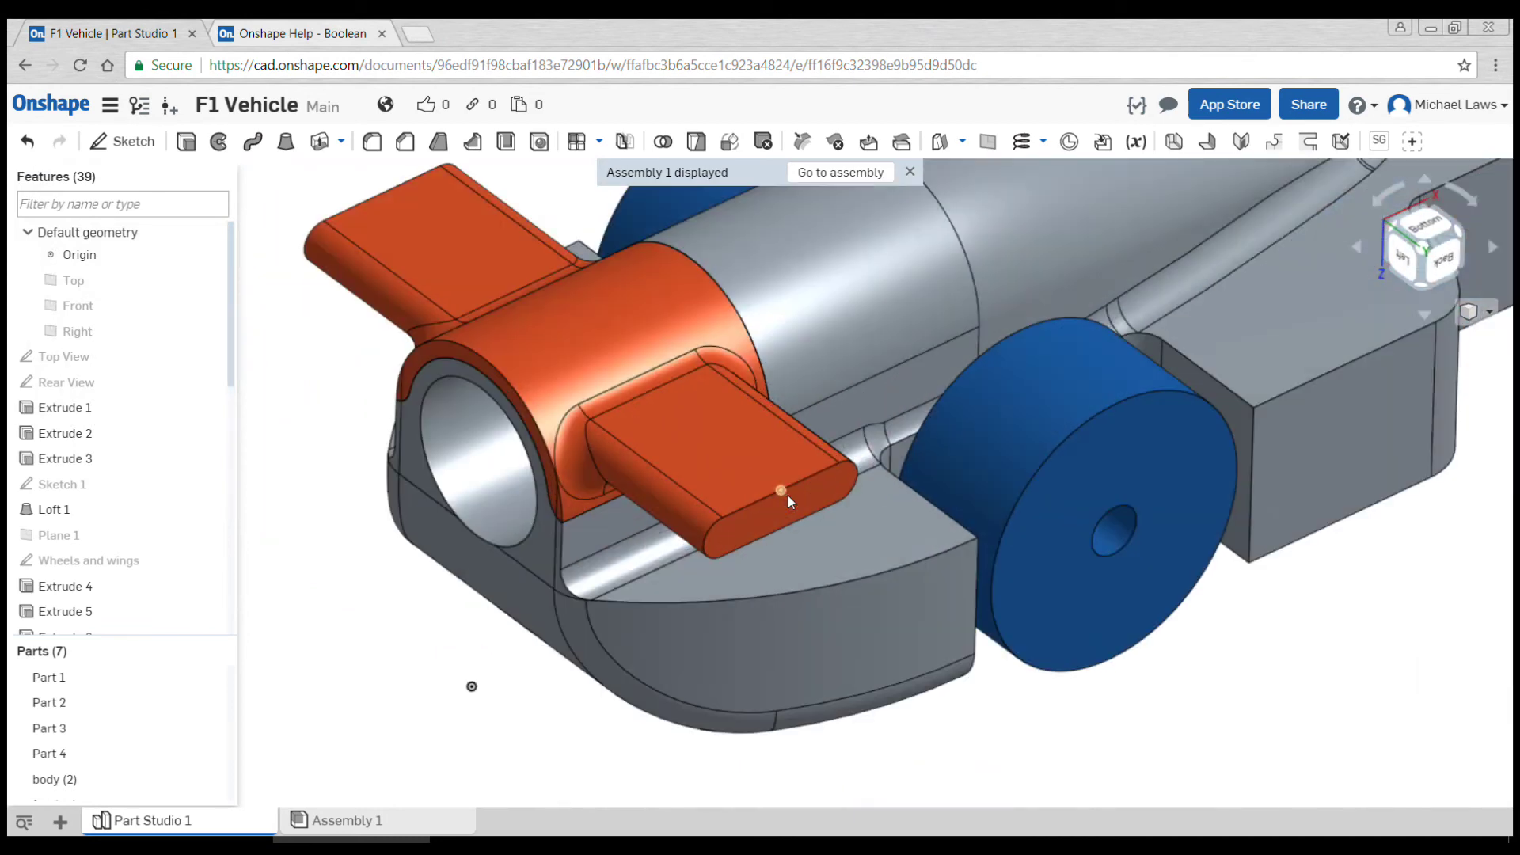
{"action": "left_click", "coordinate": [186, 141]}
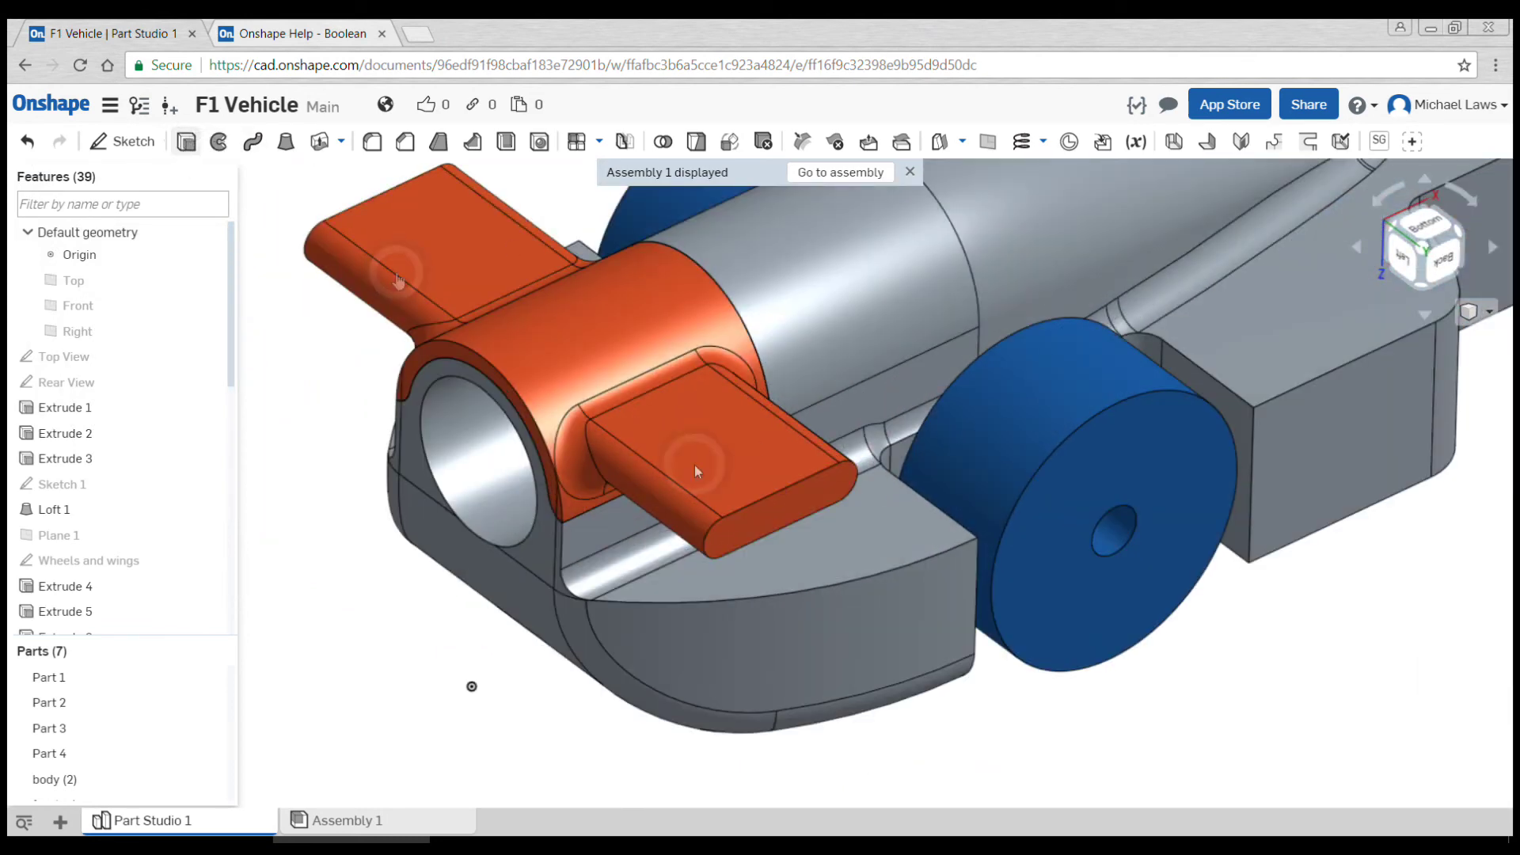
{"action": "left_click", "coordinate": [863, 528]}
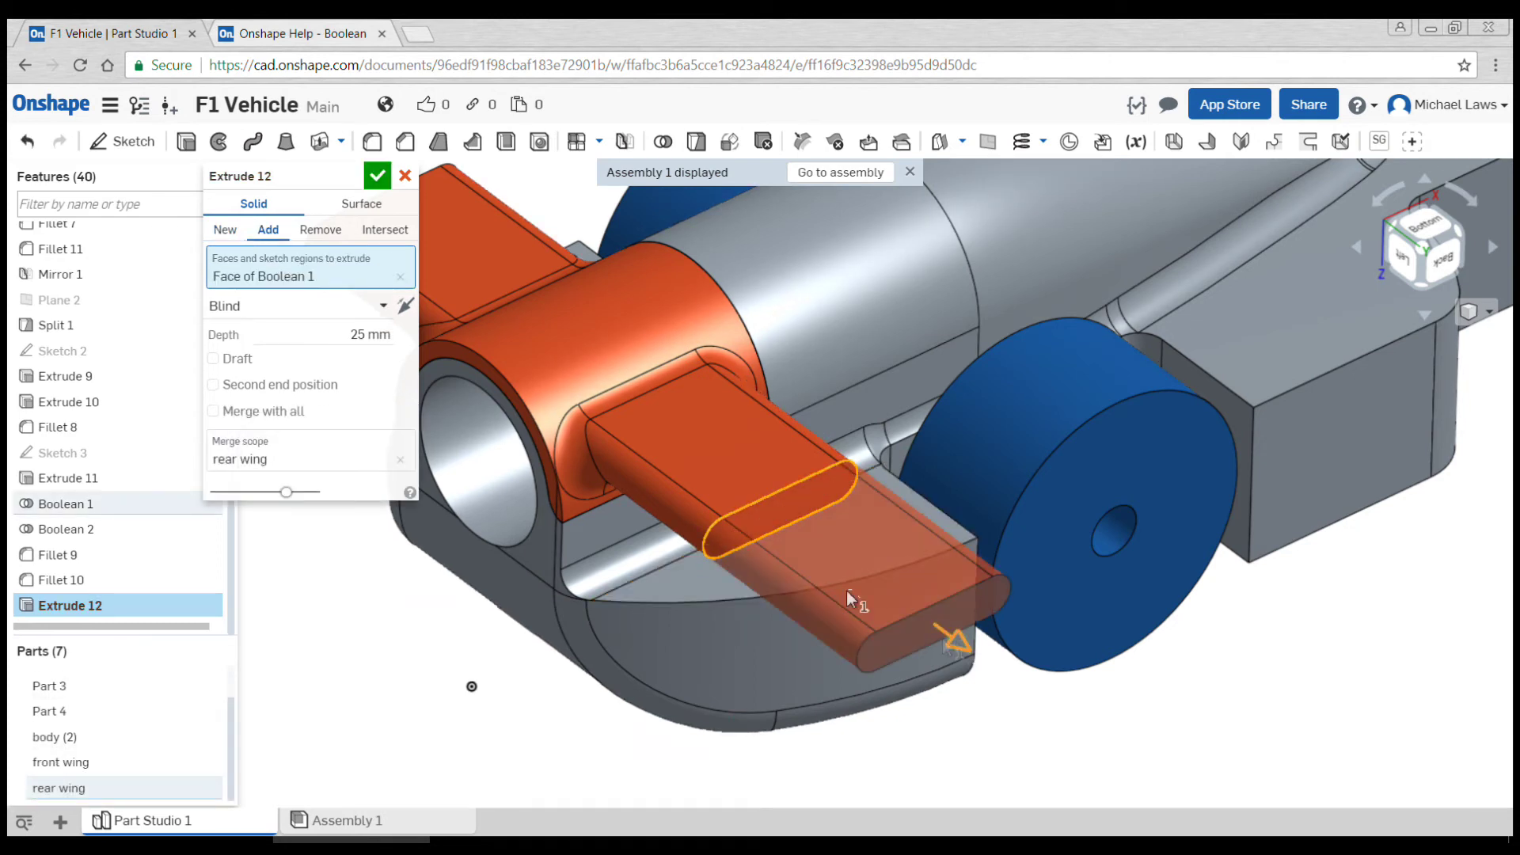
{"action": "key", "text": "Return"}
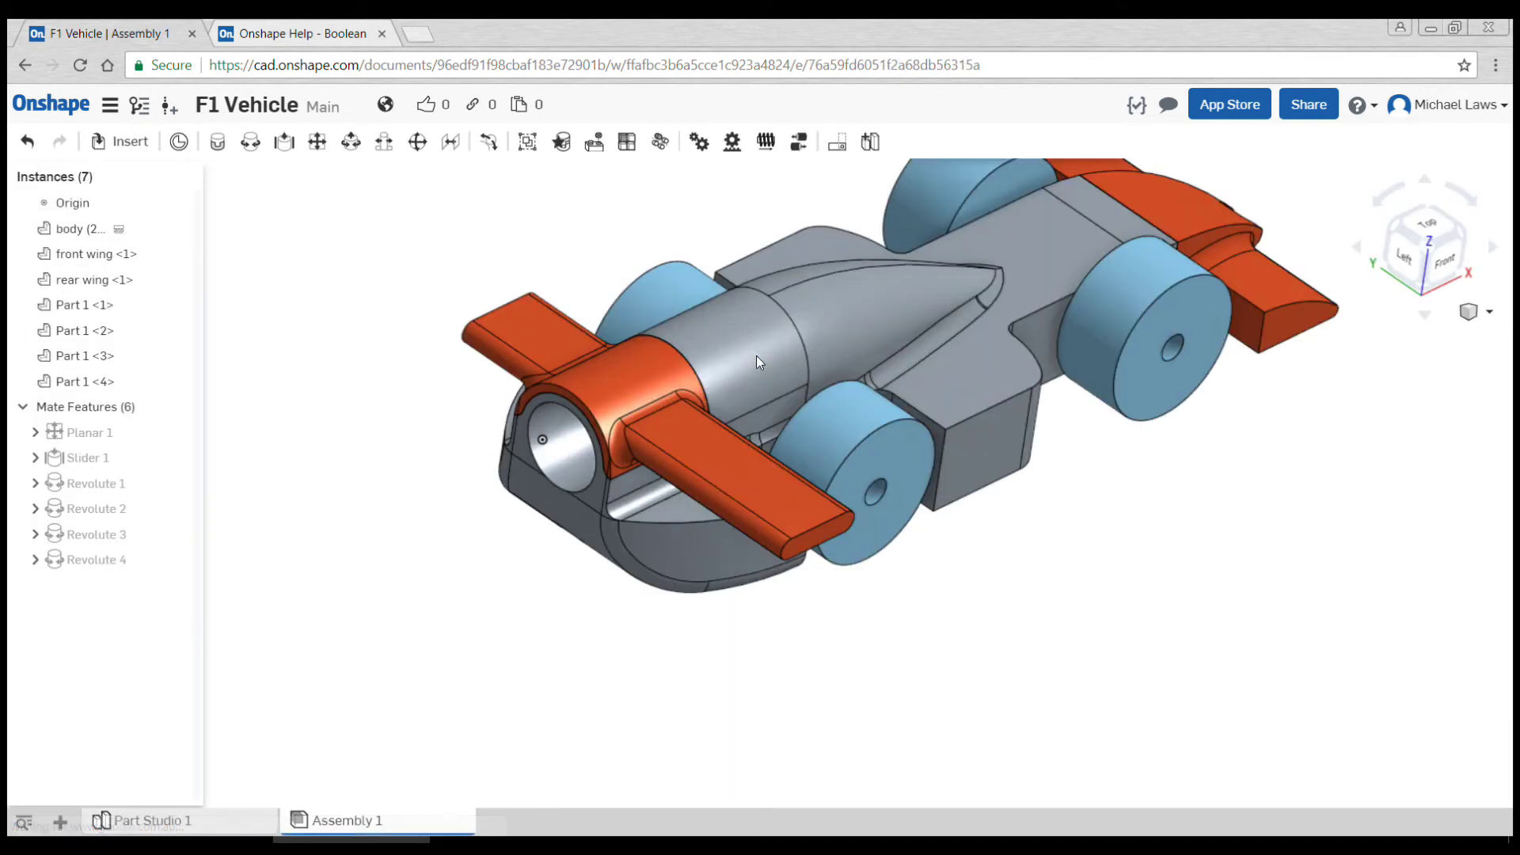
{"action": "right_click_drag", "start_coordinate": [815, 462], "coordinate": [773, 570]}
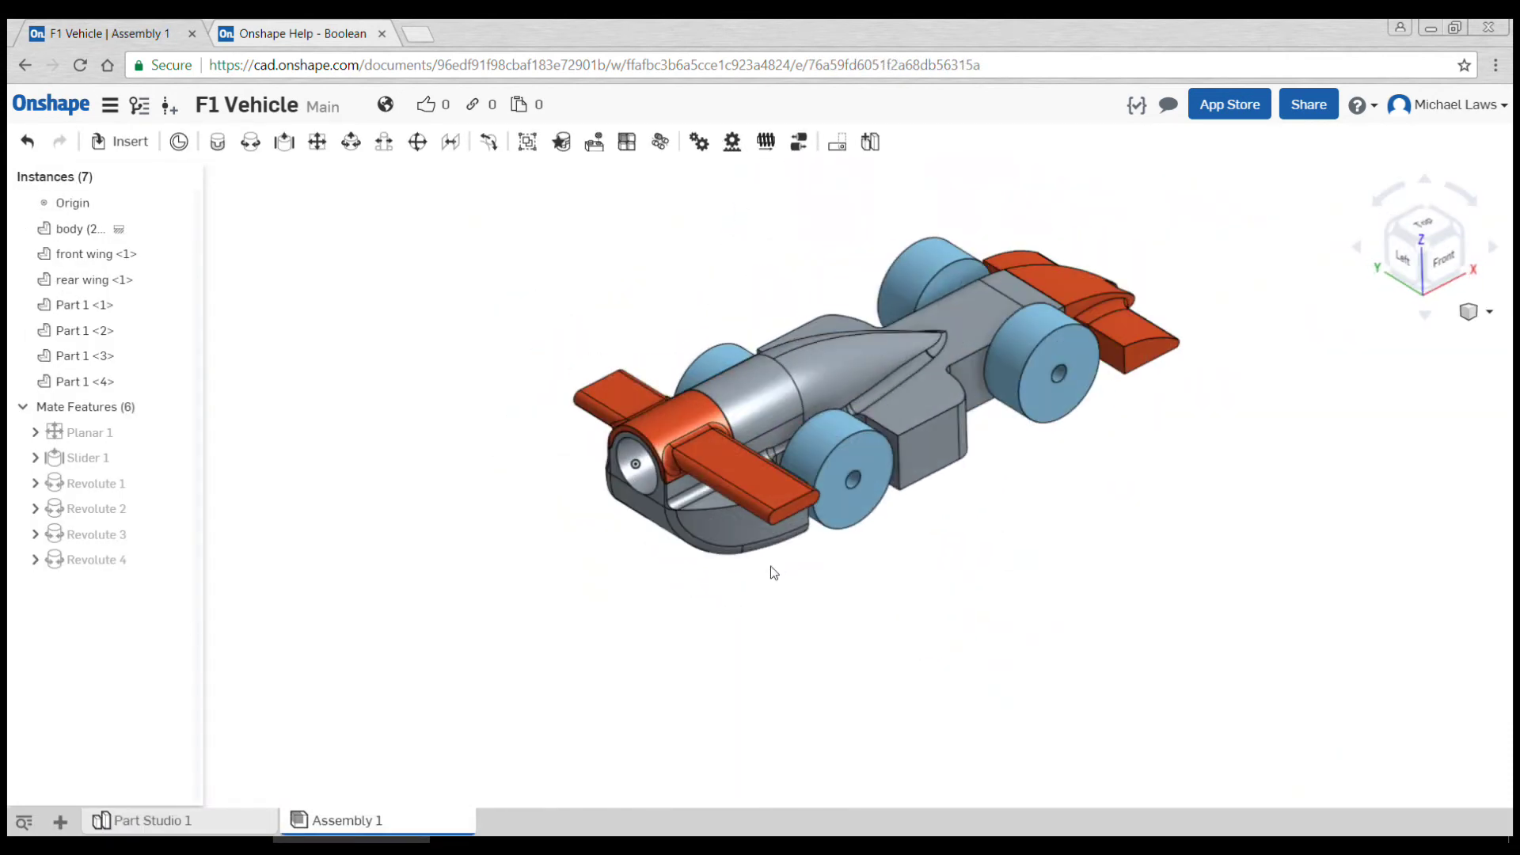
{"action": "mouse_move", "coordinate": [197, 828]}
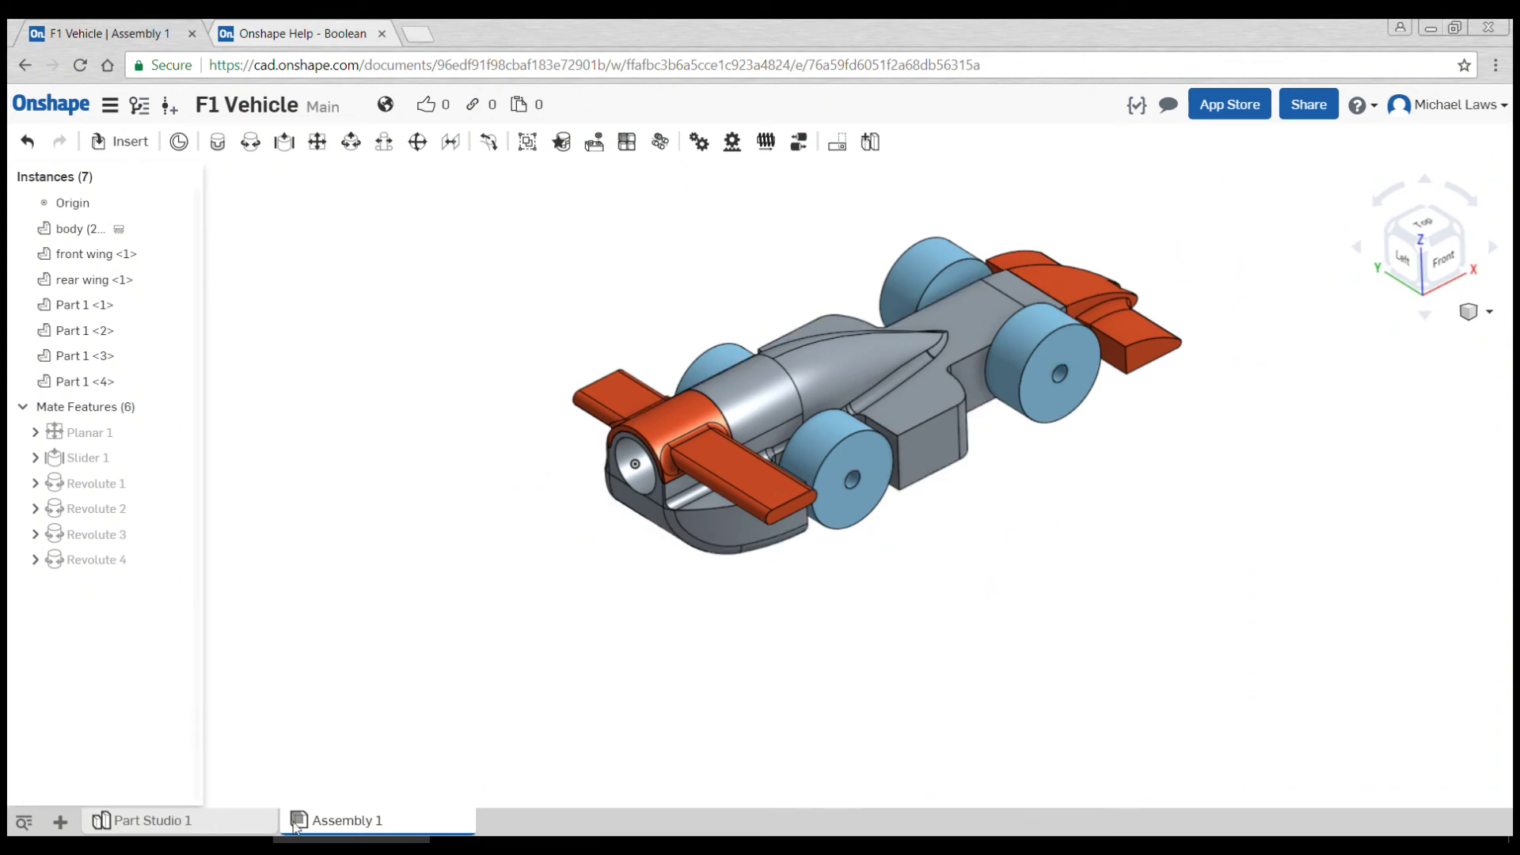
{"action": "left_click", "coordinate": [63, 823]}
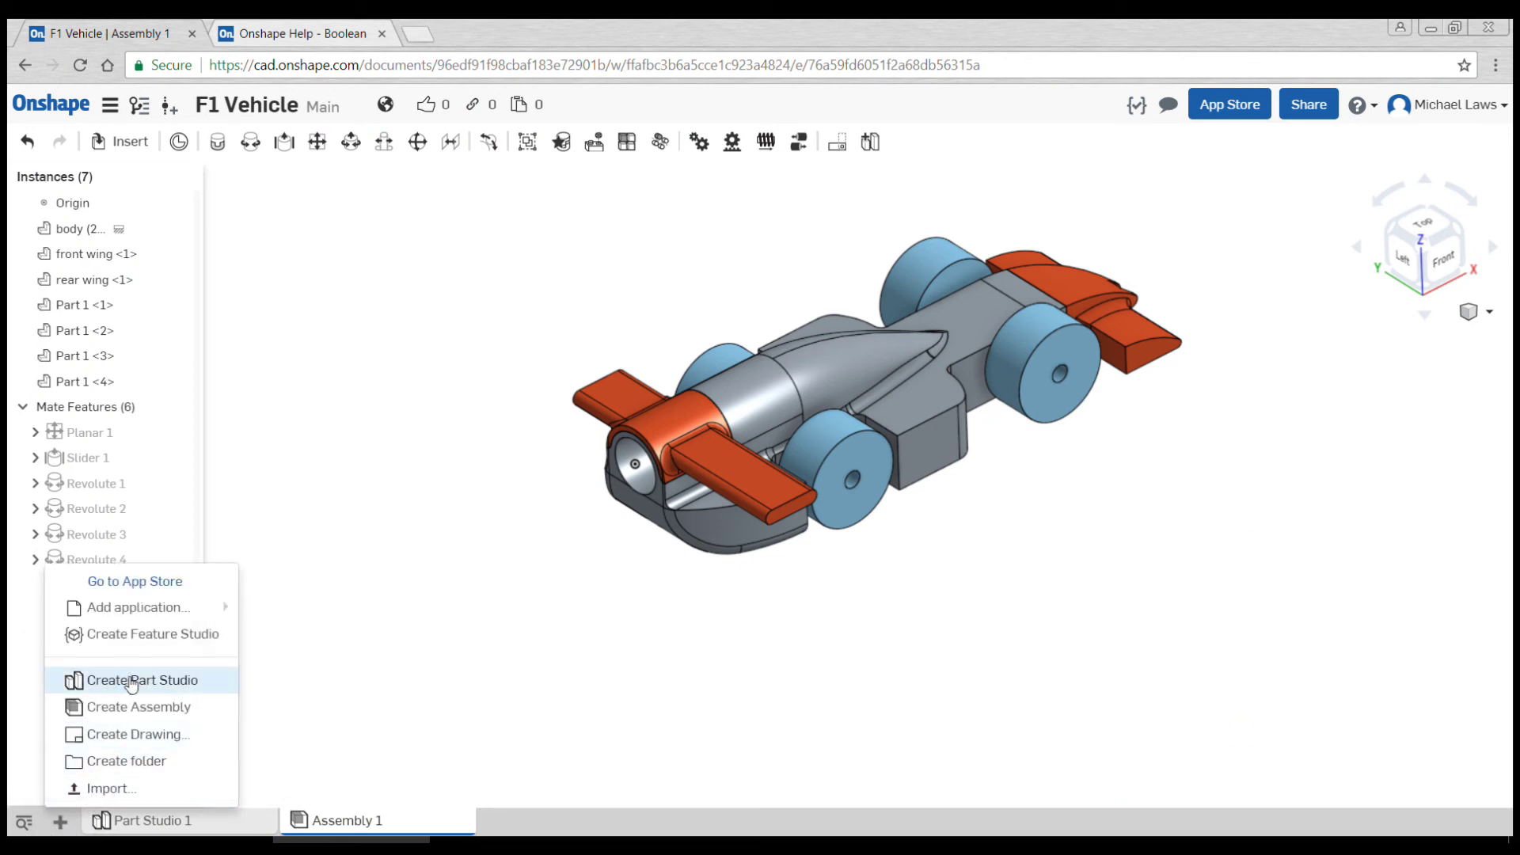
{"action": "left_click", "coordinate": [627, 604]}
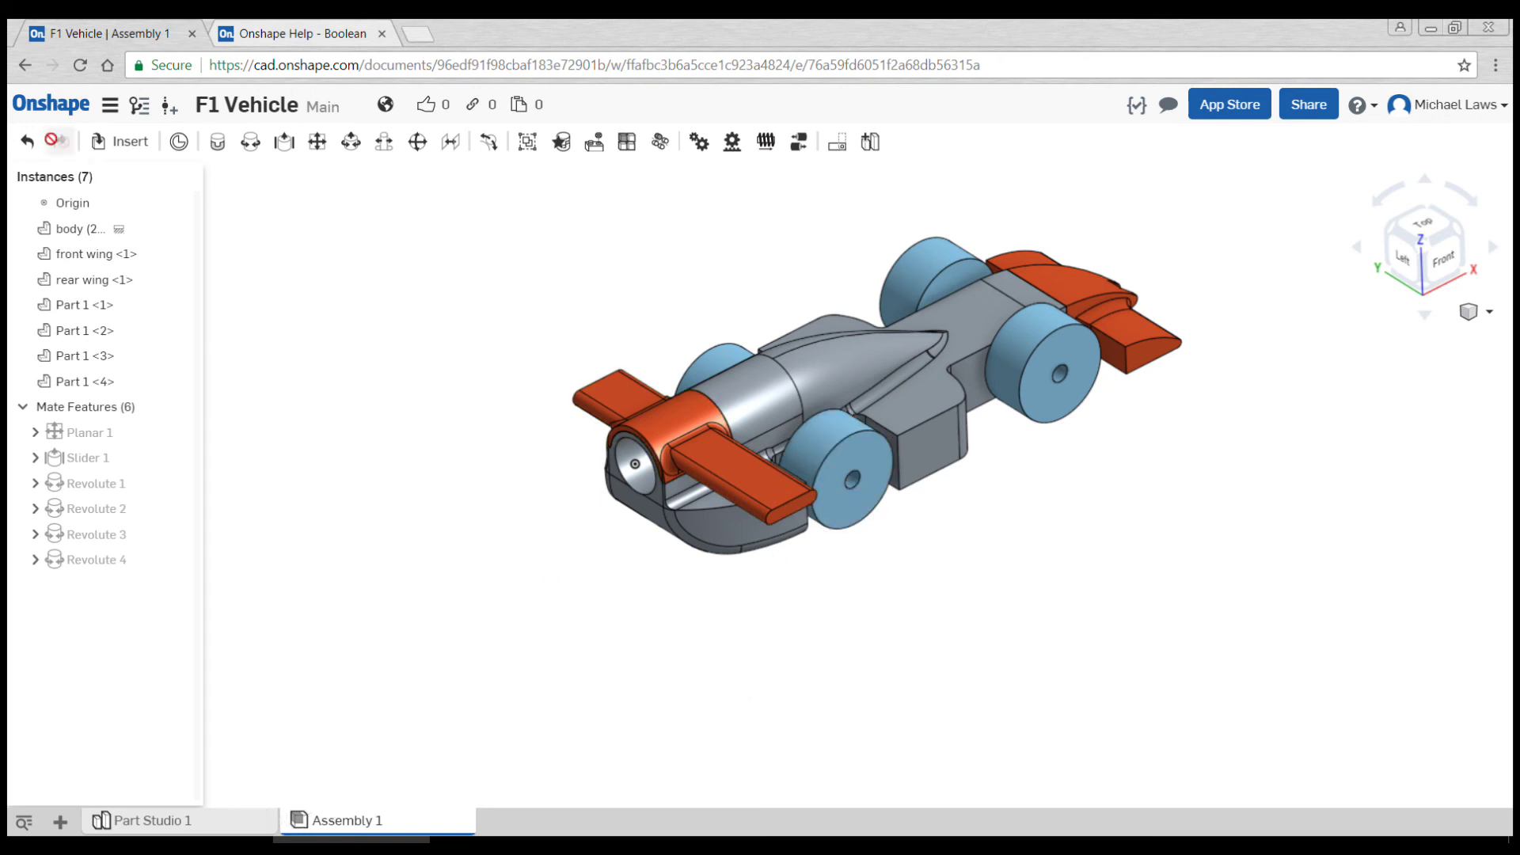
{"action": "left_click", "coordinate": [30, 142]}
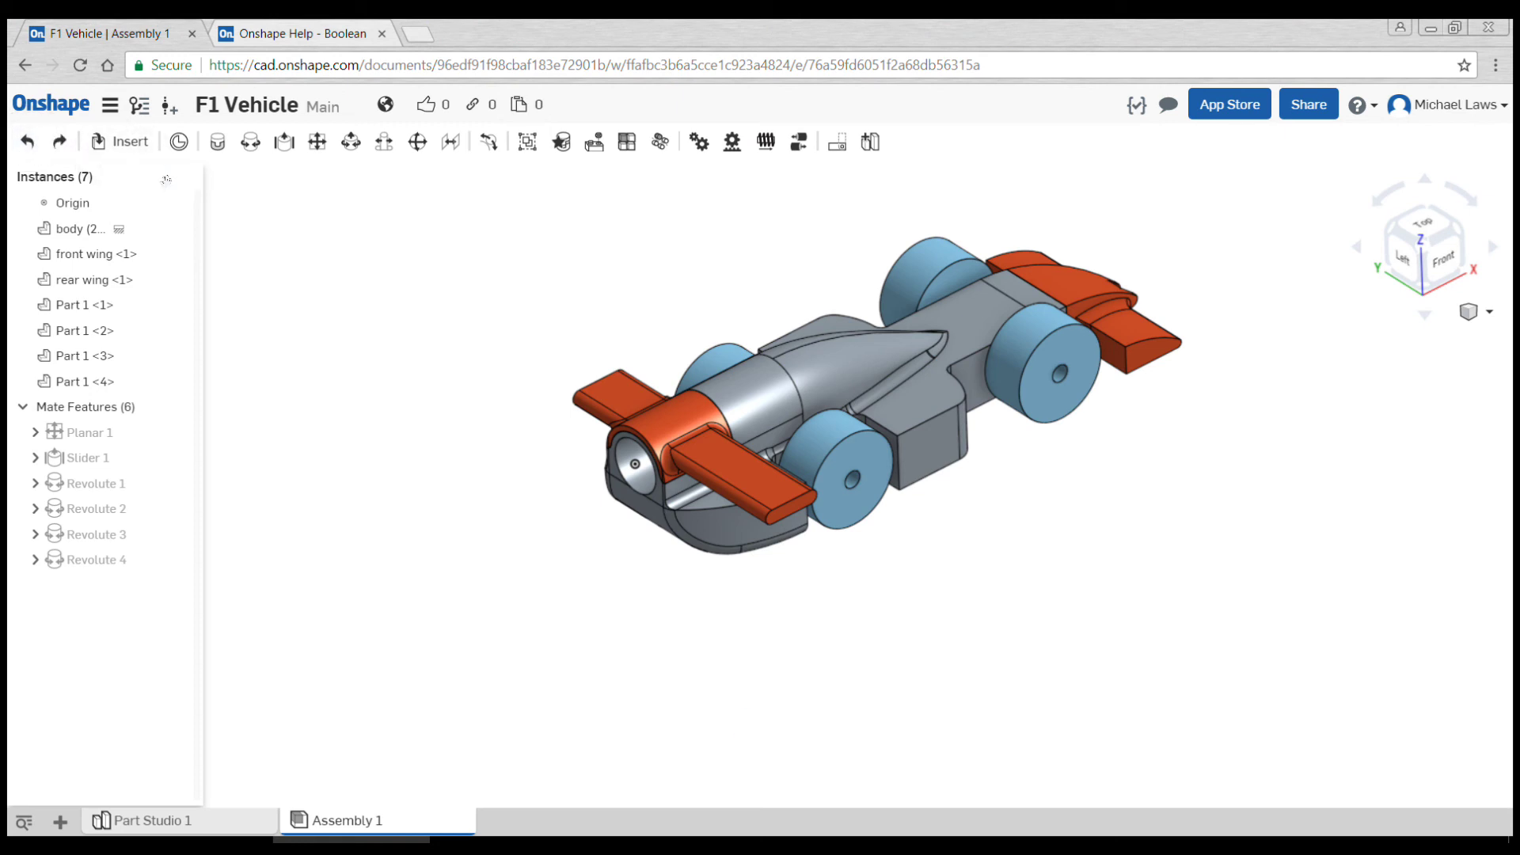